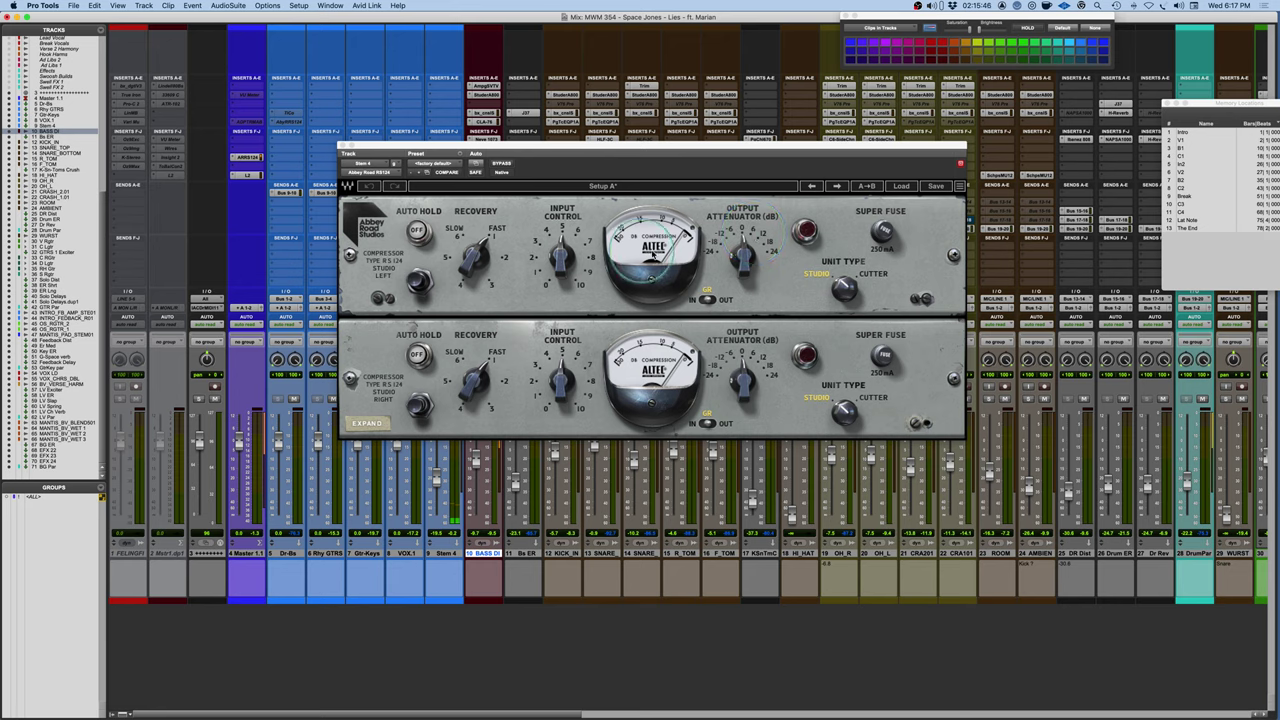
Reposition the Stem 4 track's RS124 compressor window slightly higher over the mixer.
mouse_move(752, 238)
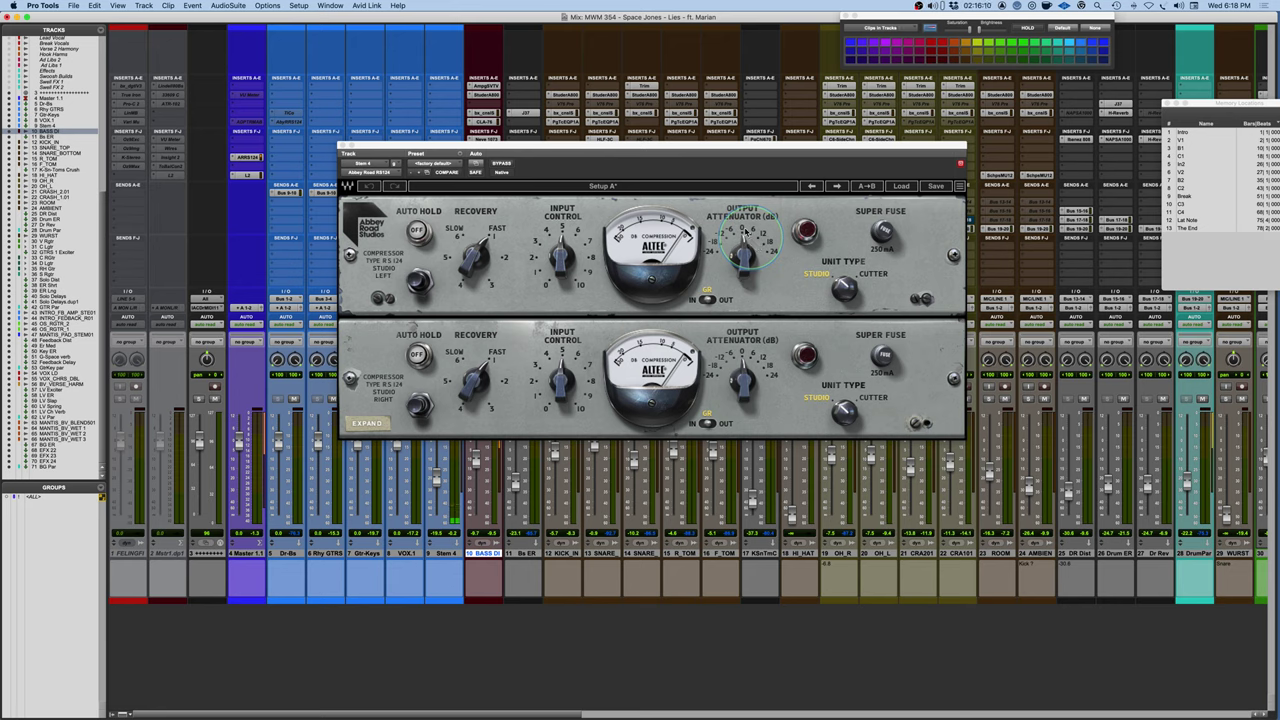
drag(683, 149, 678, 139)
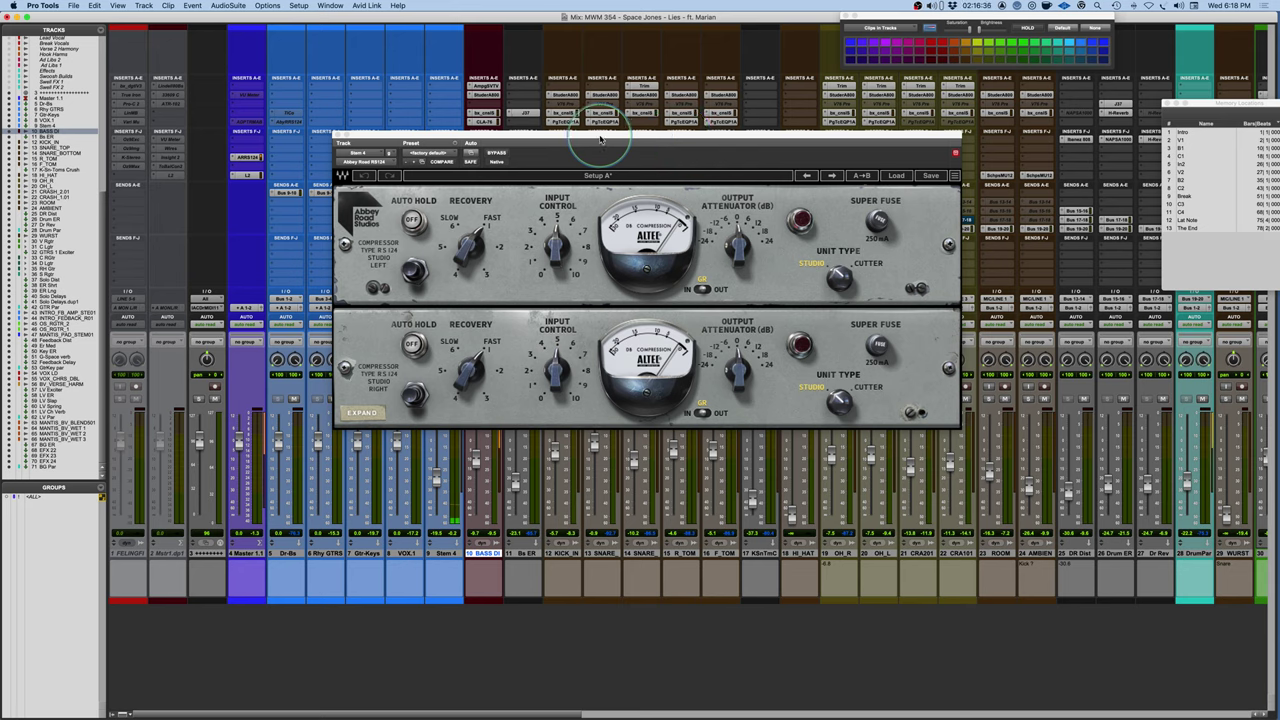
drag(594, 140, 574, 140)
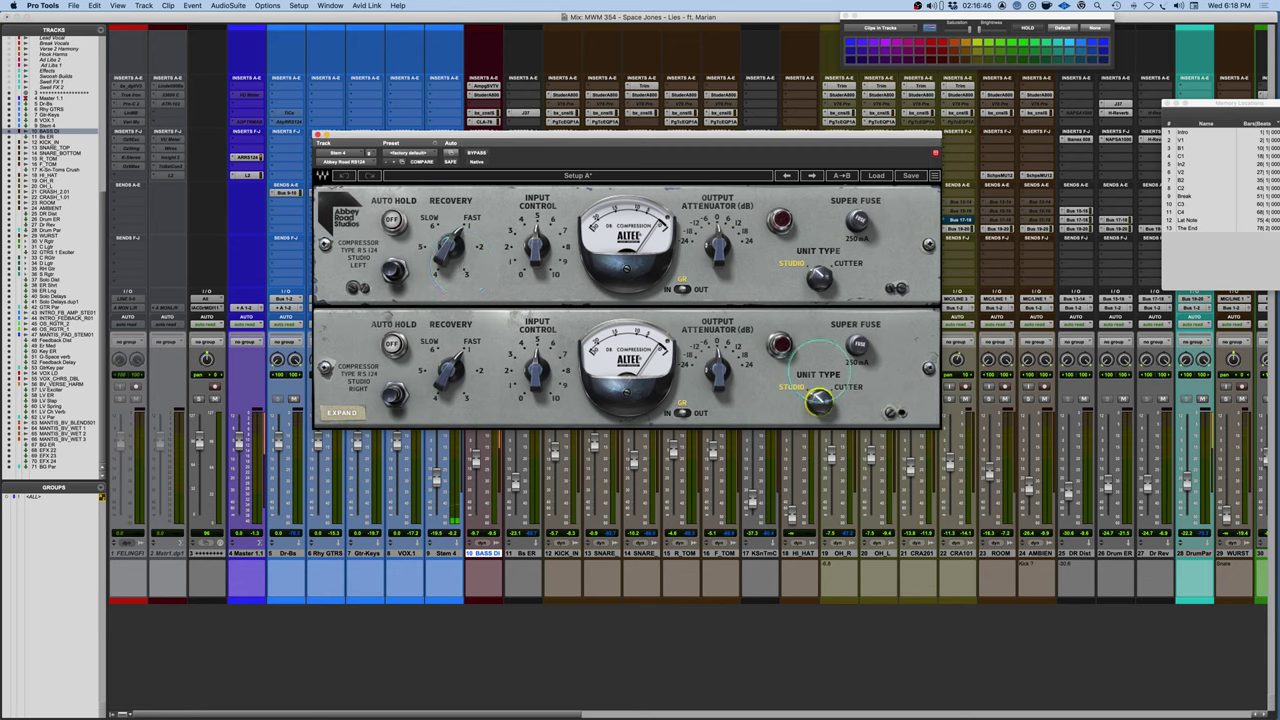
Toggle Auto Hold on and off on the Stem 4 compressor and try out the Recovery control.
click(818, 401)
click(400, 226)
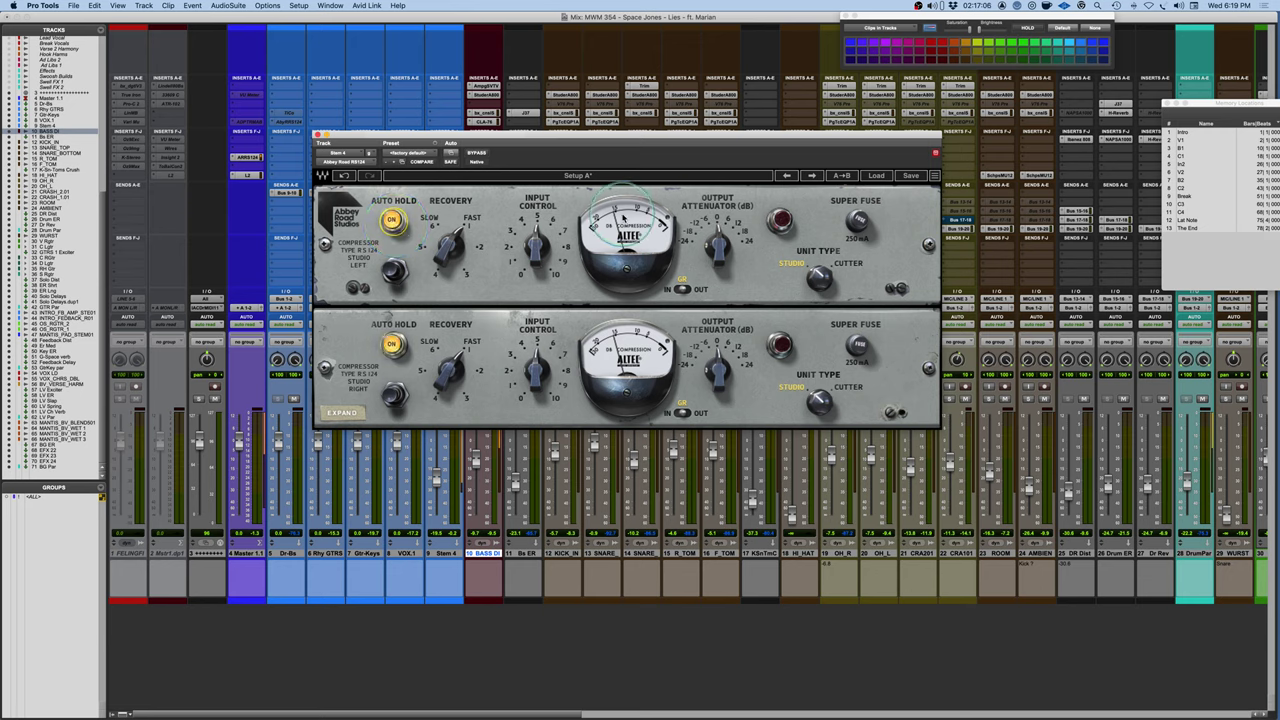
click(393, 222)
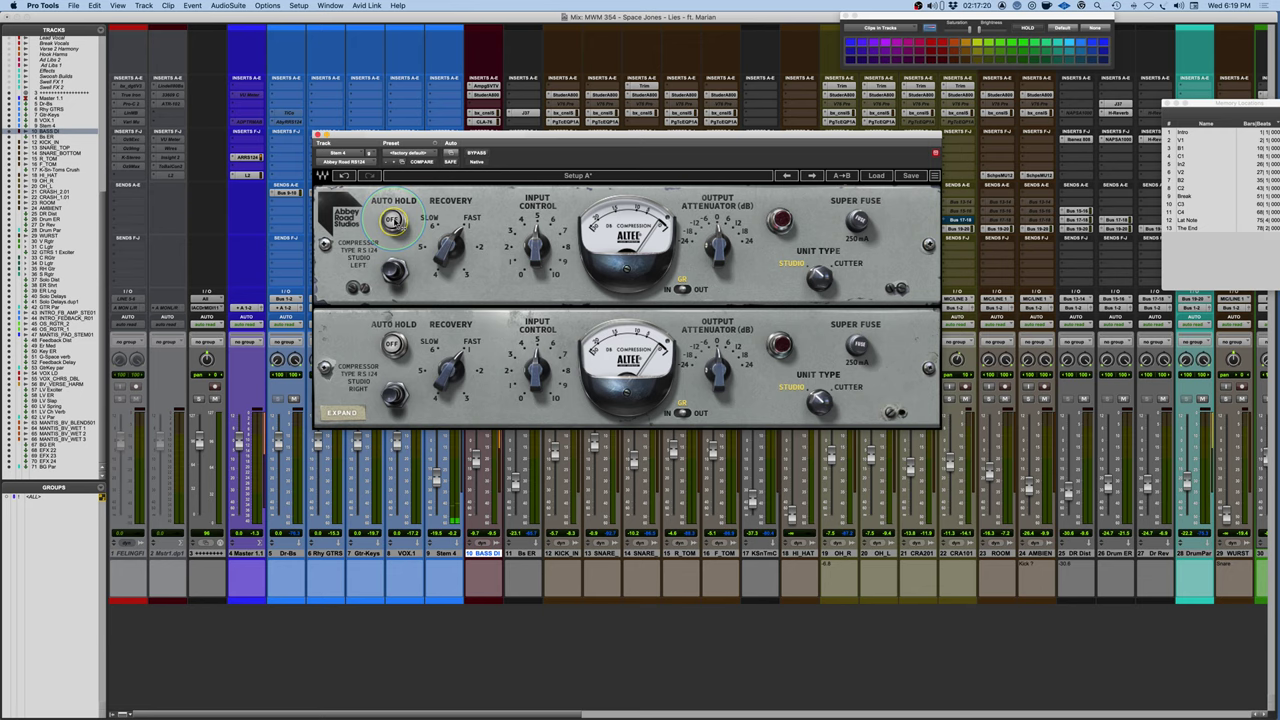
click(393, 221)
click(392, 220)
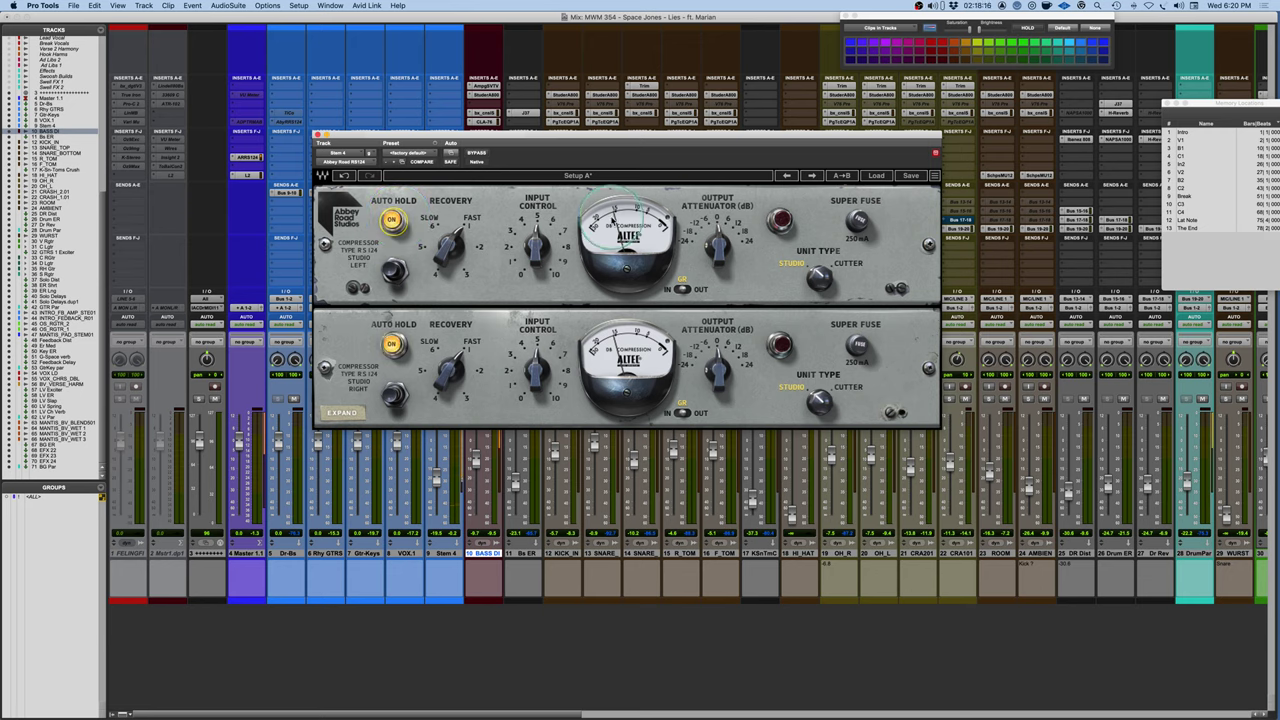
click(466, 239)
click(629, 218)
click(393, 222)
drag(478, 247, 485, 250)
drag(467, 277, 494, 272)
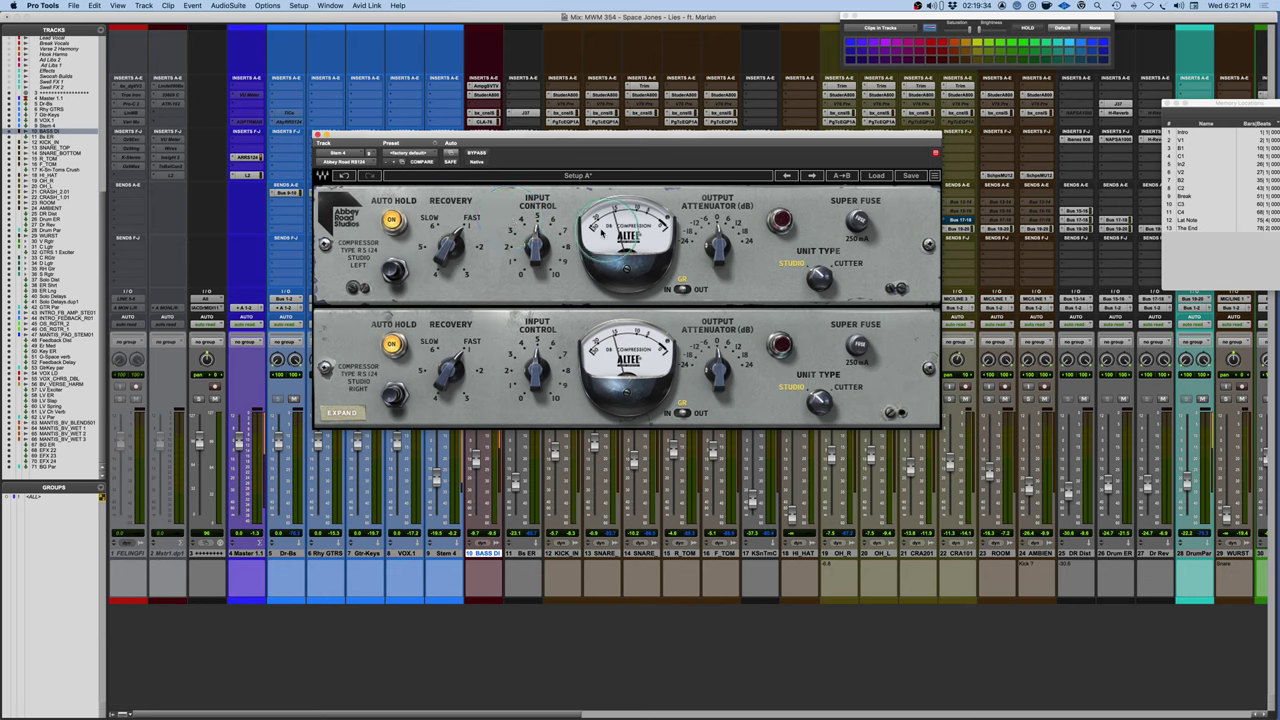
Switch the compressor's meters to input level and back to gain reduction, and toggle Auto Hold.
click(682, 290)
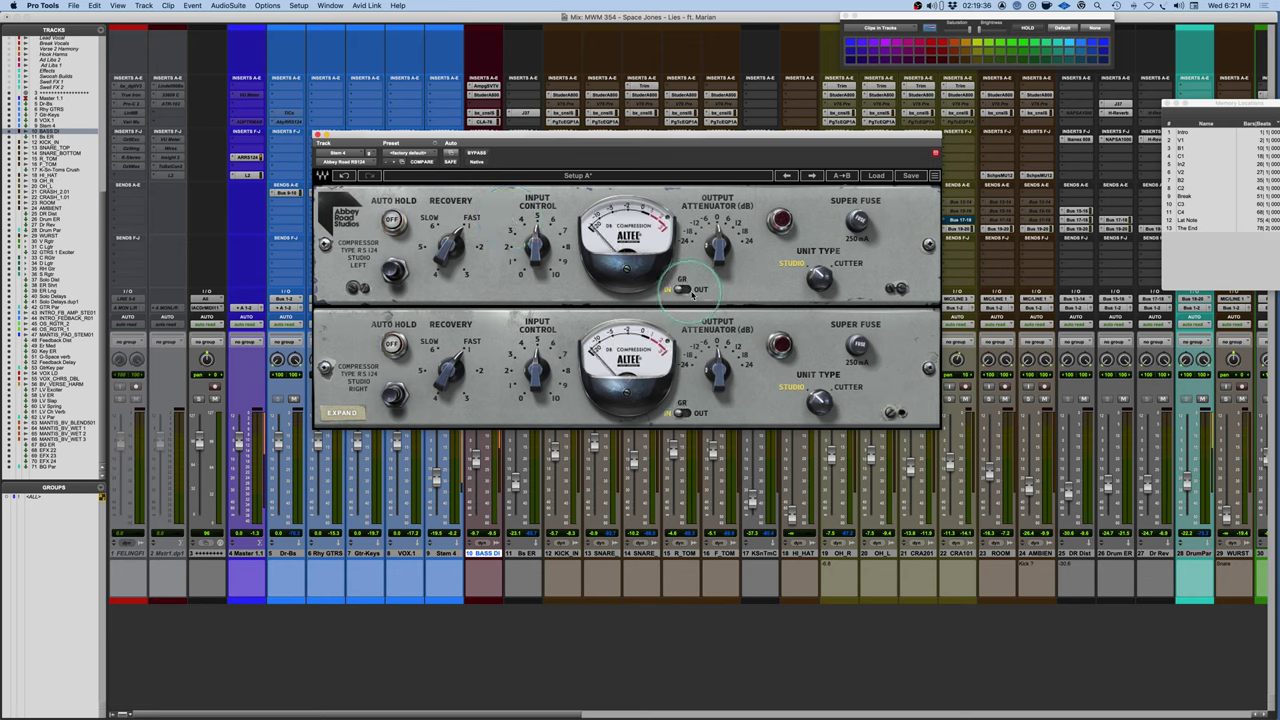
click(700, 290)
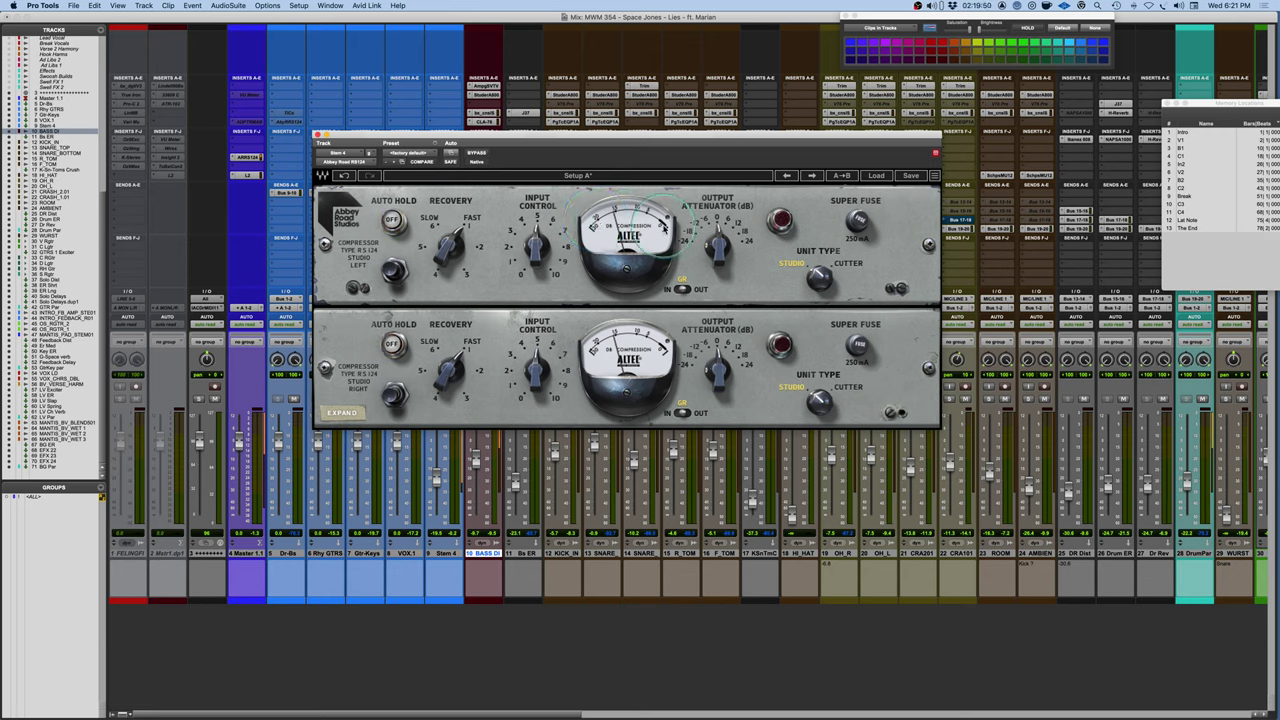
click(680, 290)
click(393, 219)
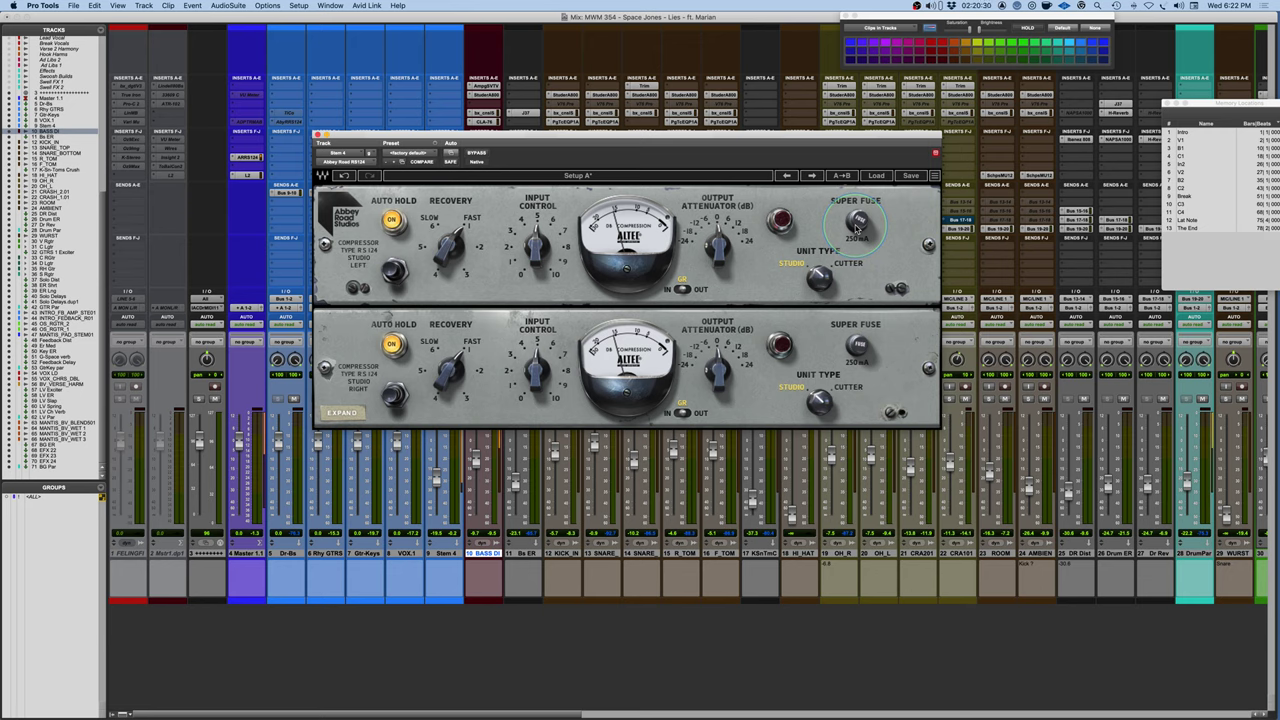
Engage Super Fuse on the Stem 4 compressor and disengage it again.
click(856, 228)
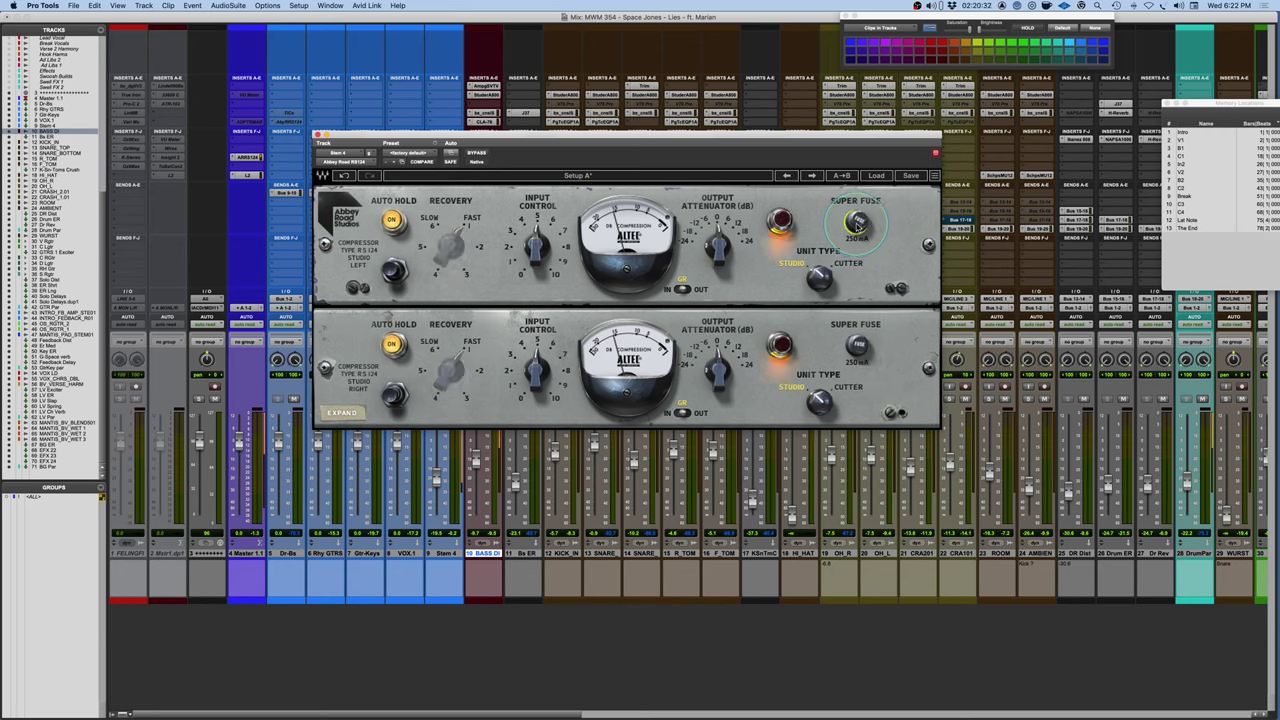
click(856, 226)
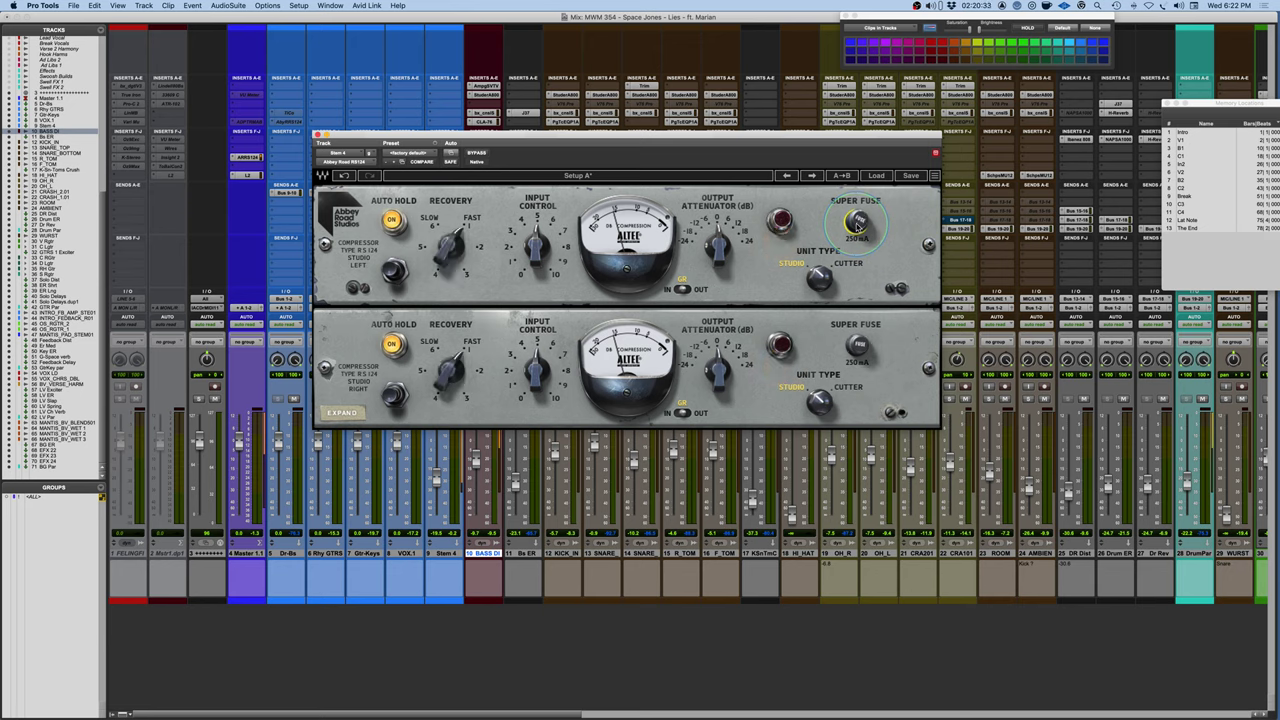
click(416, 247)
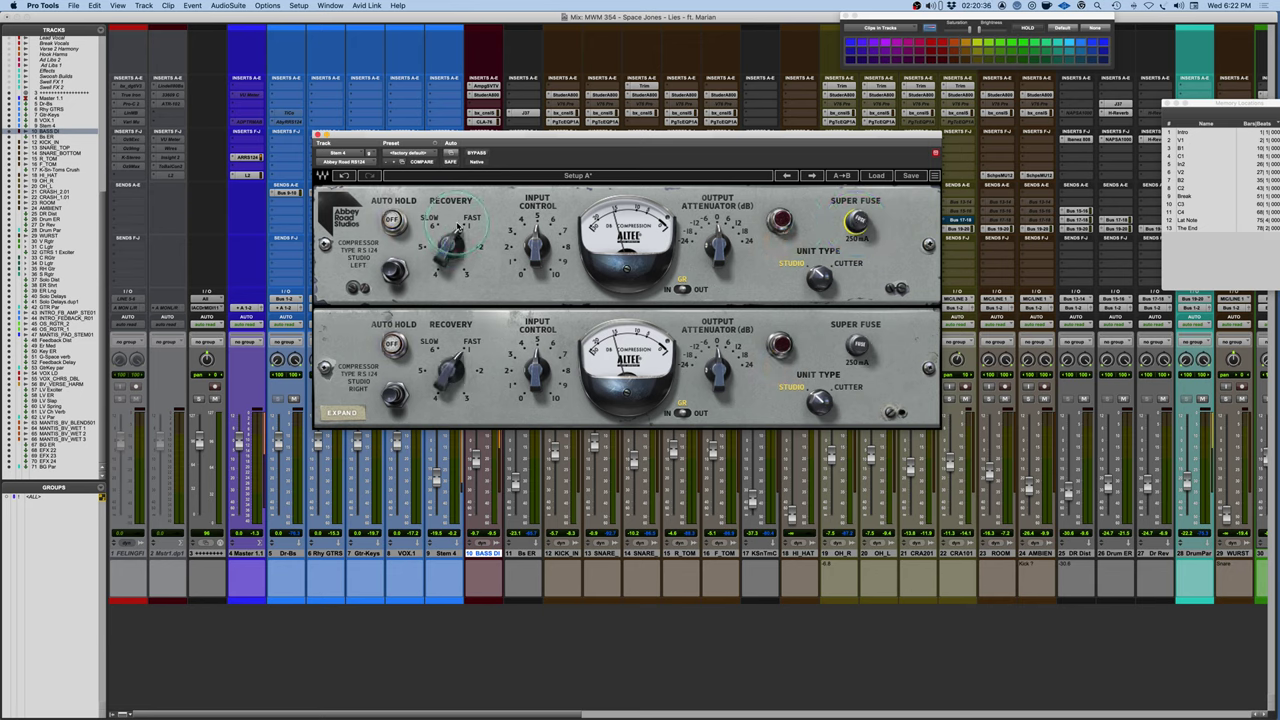
drag(458, 228, 463, 218)
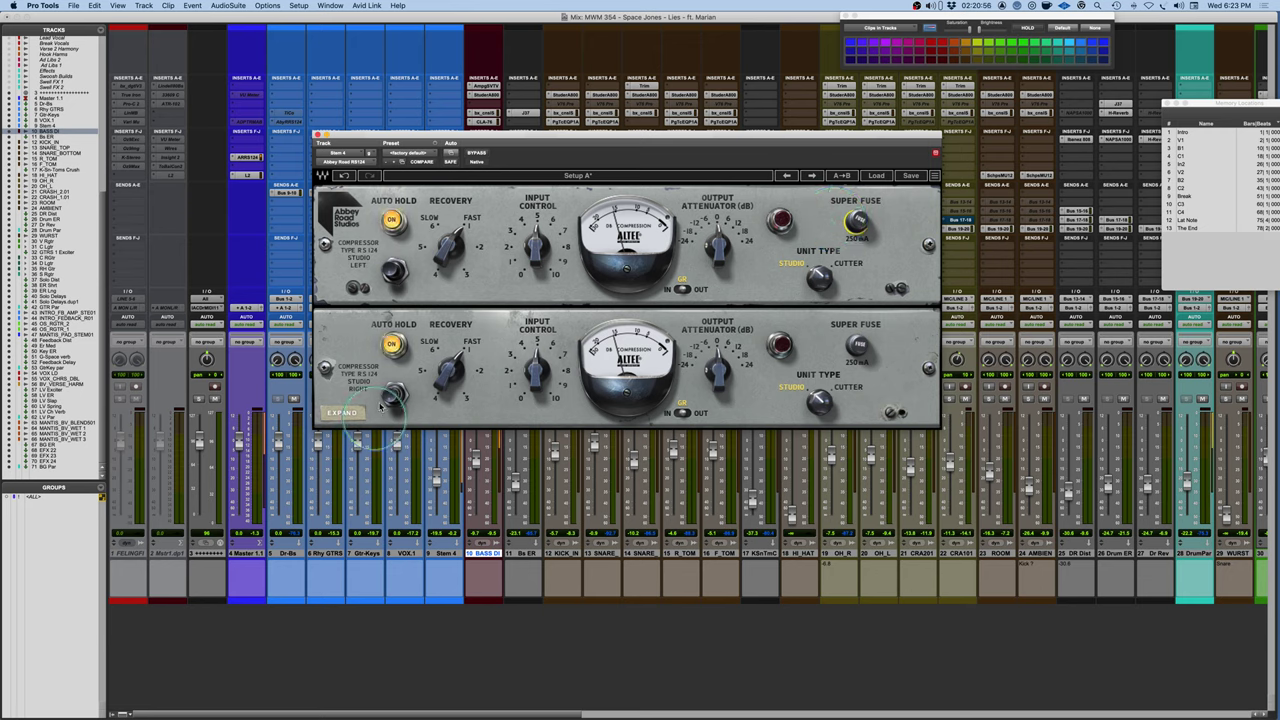
Expand the compressor to show its side-chain, mix and monitor controls, and move the plugin window higher.
click(341, 412)
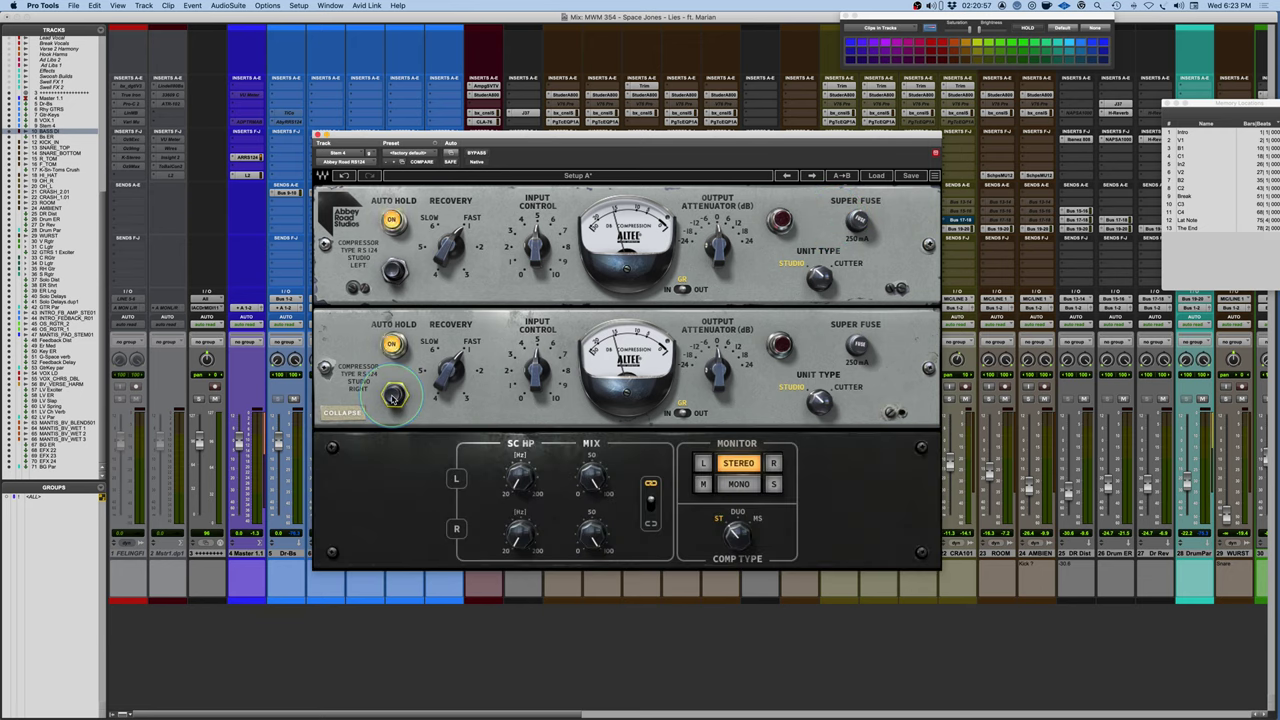
double_click(341, 414)
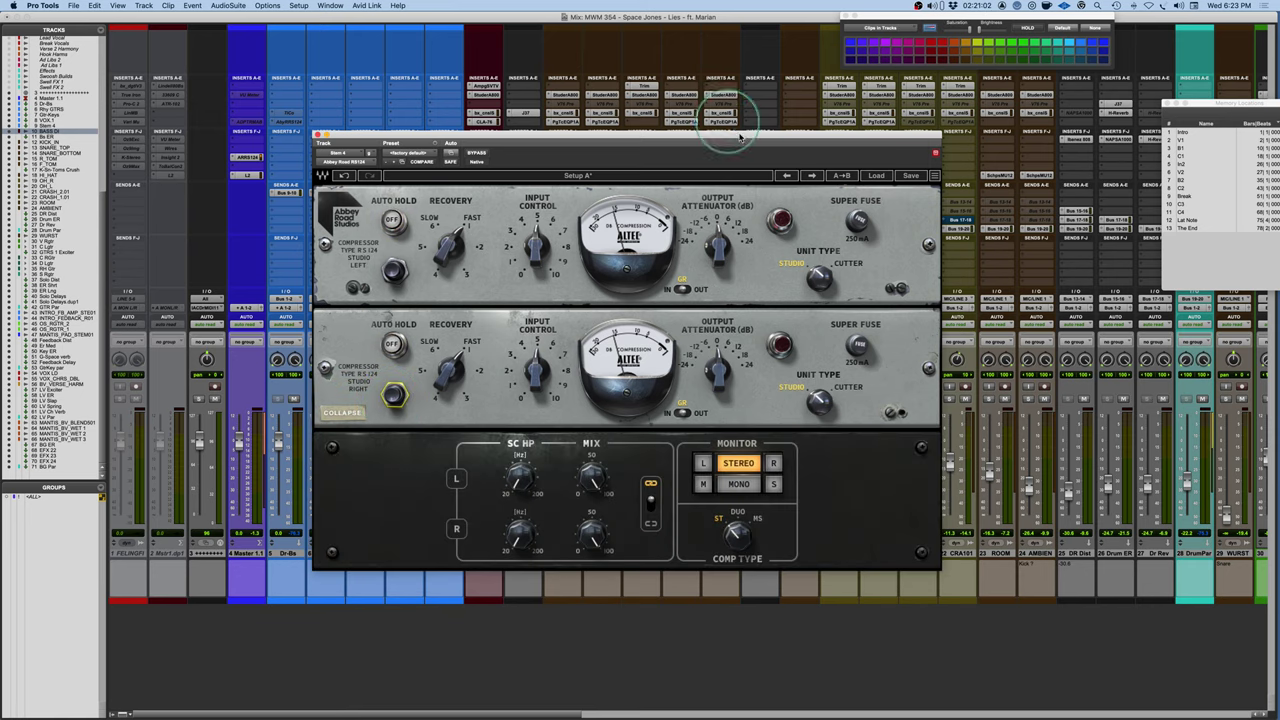
drag(742, 140, 762, 65)
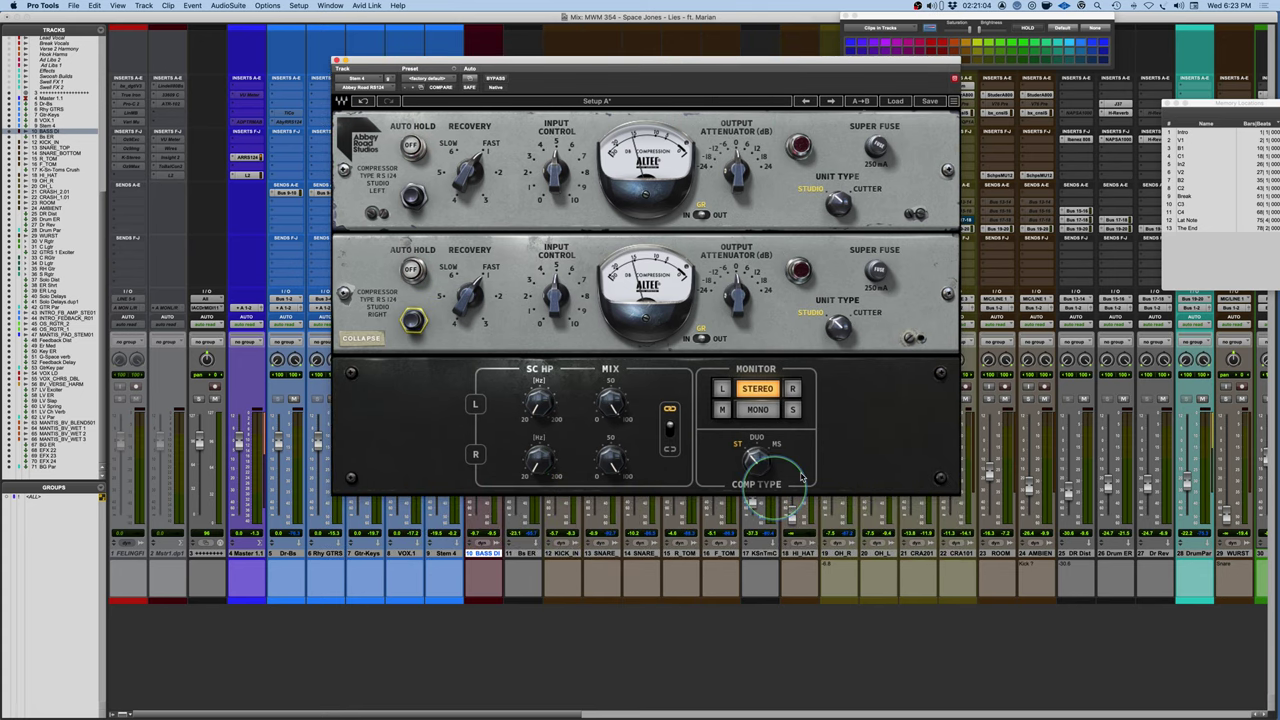
Monitor only the right channel of the compressor and return monitoring to Stereo.
mouse_move(612, 404)
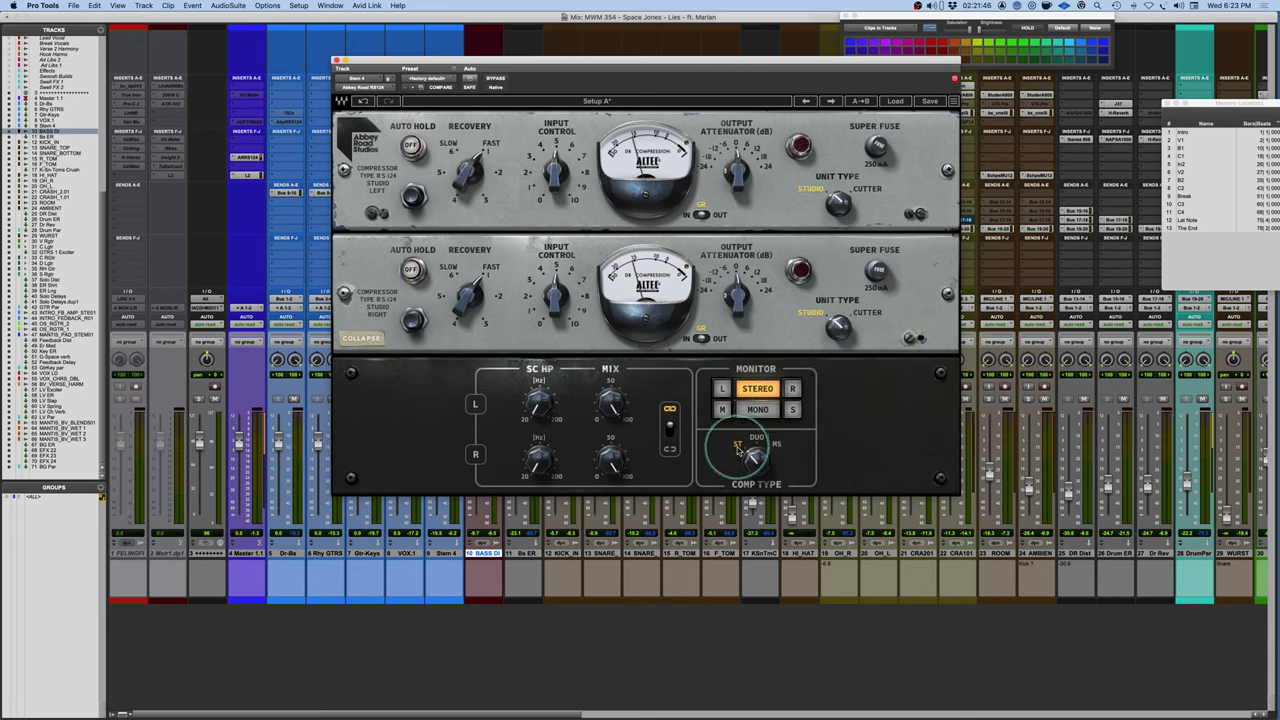
click(792, 388)
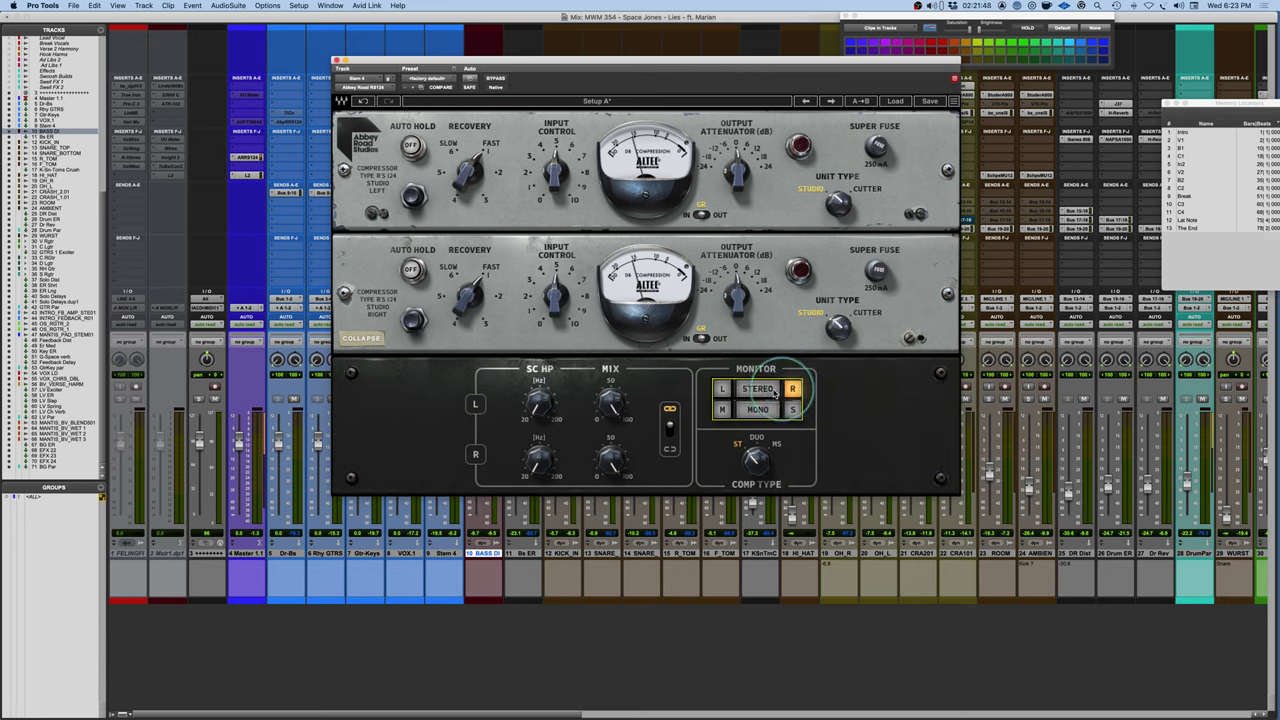
click(757, 389)
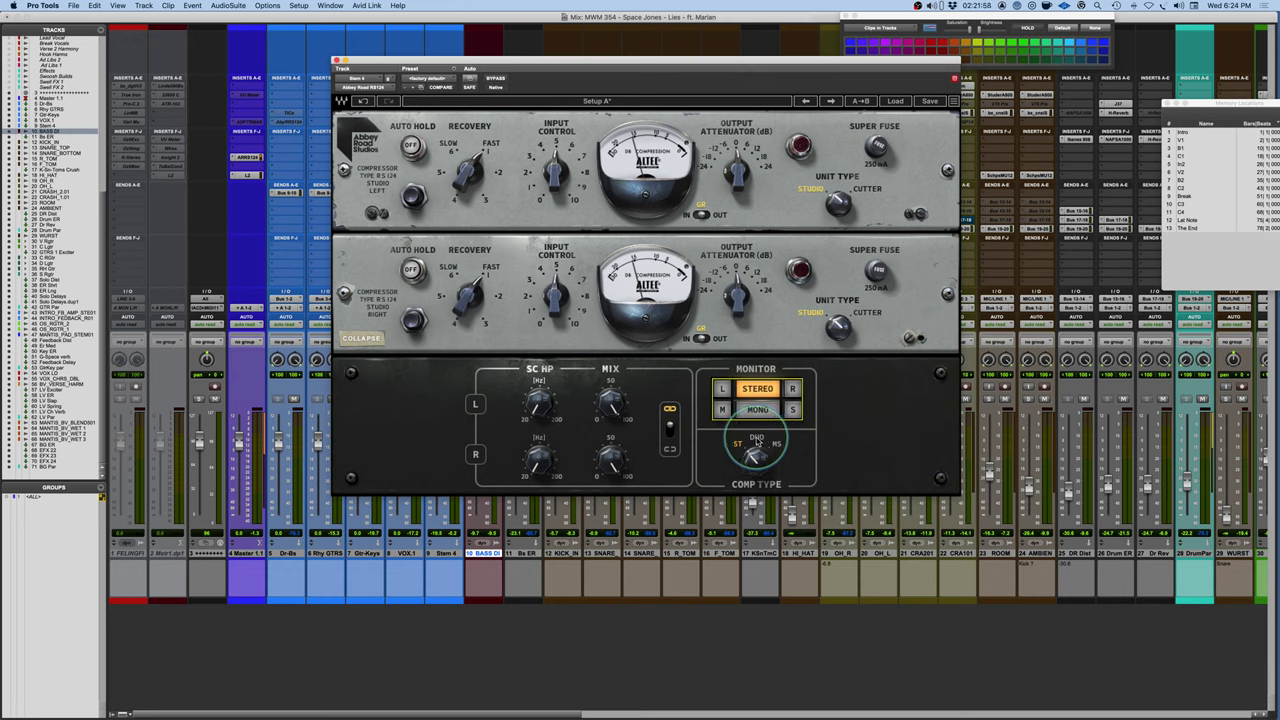
Switch the compressor's Comp Type to Duo, to MS, and back to ST.
click(762, 445)
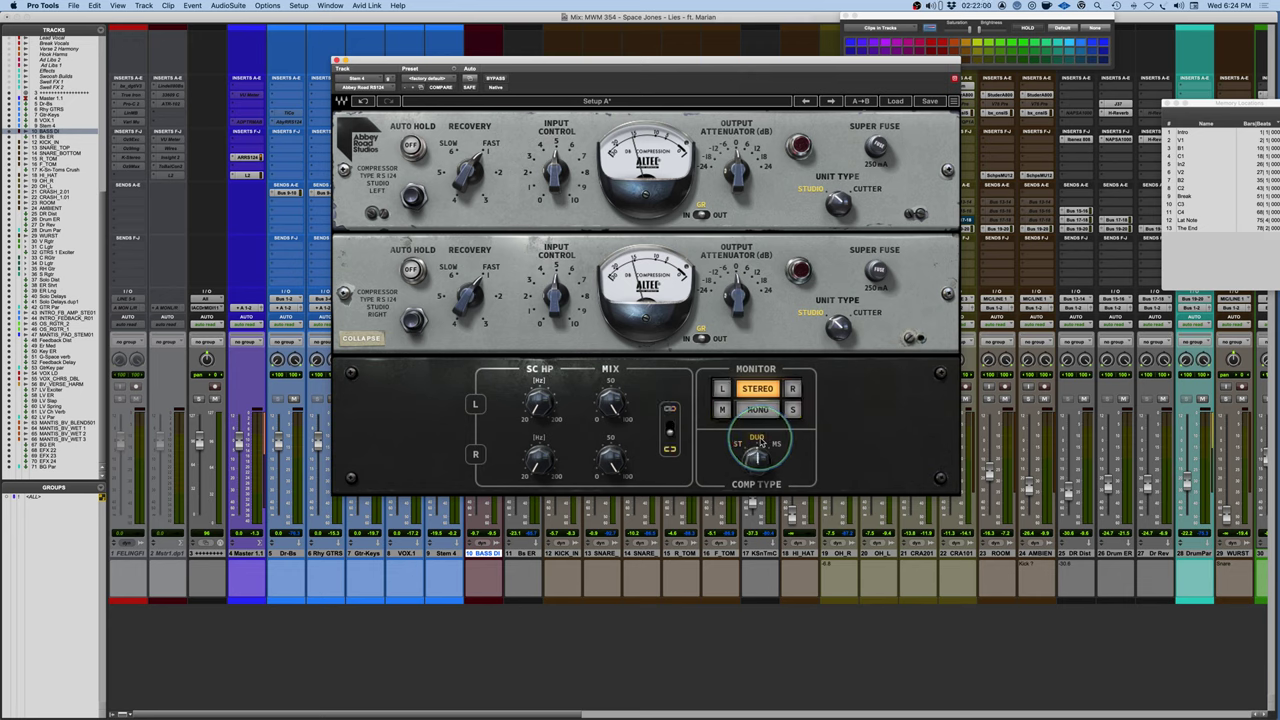
click(492, 258)
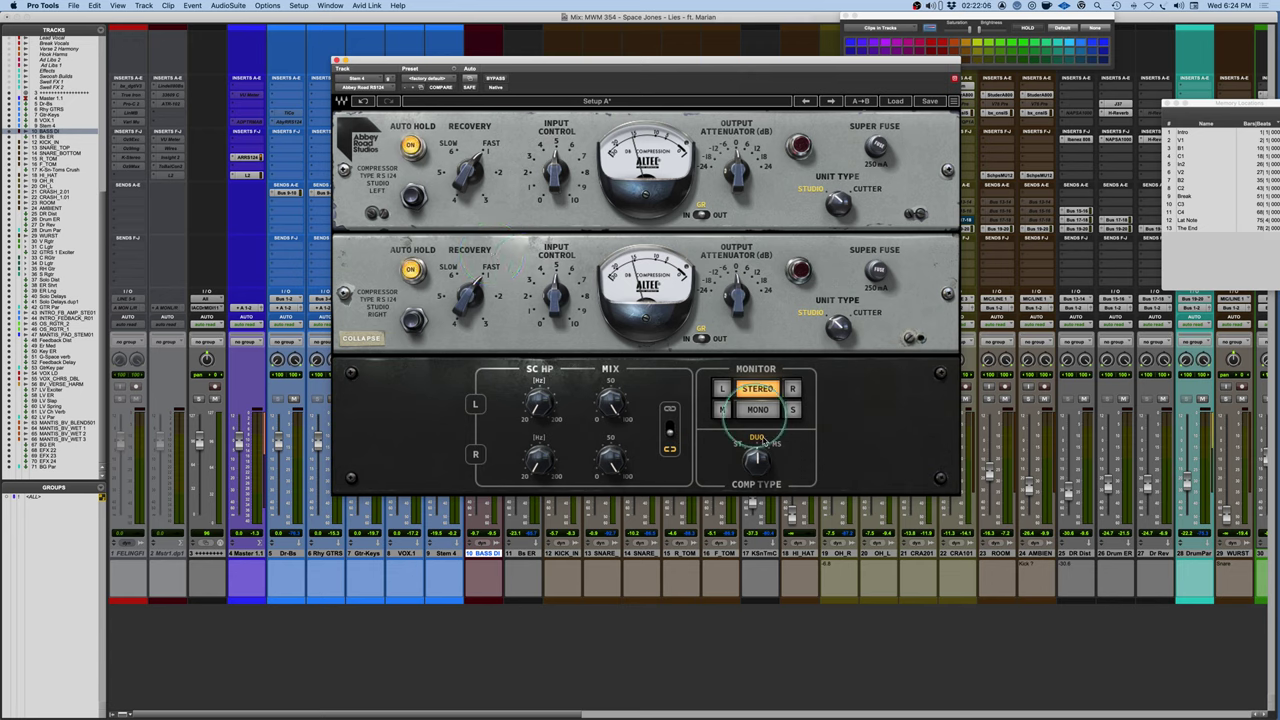
click(774, 449)
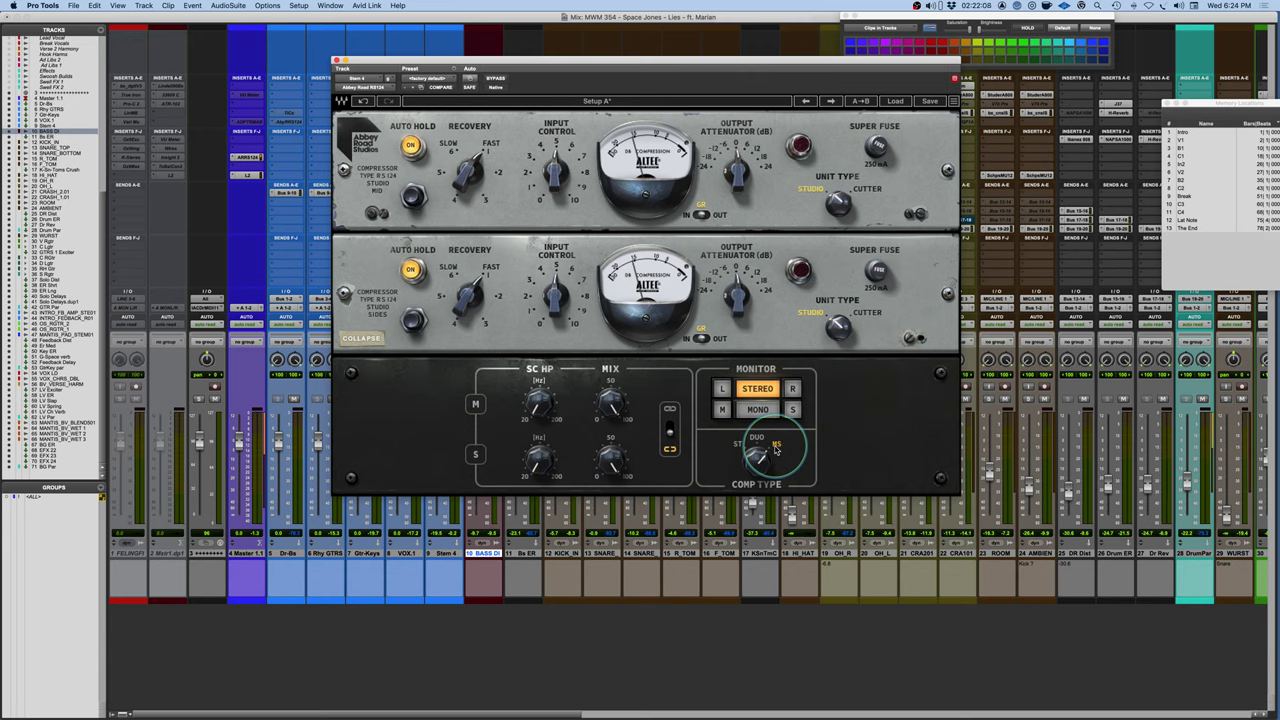
click(737, 449)
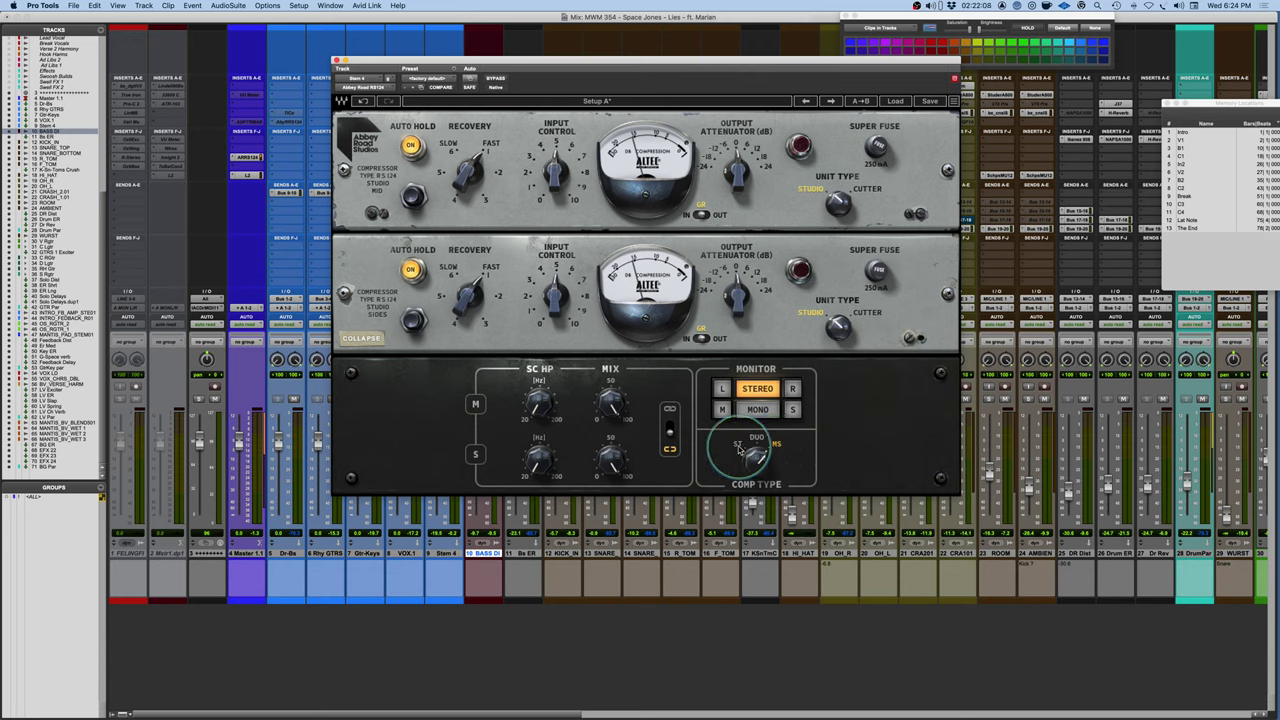
Set Comp Type to Duo, relink the two channels' controls, and return Comp Type to ST.
click(751, 443)
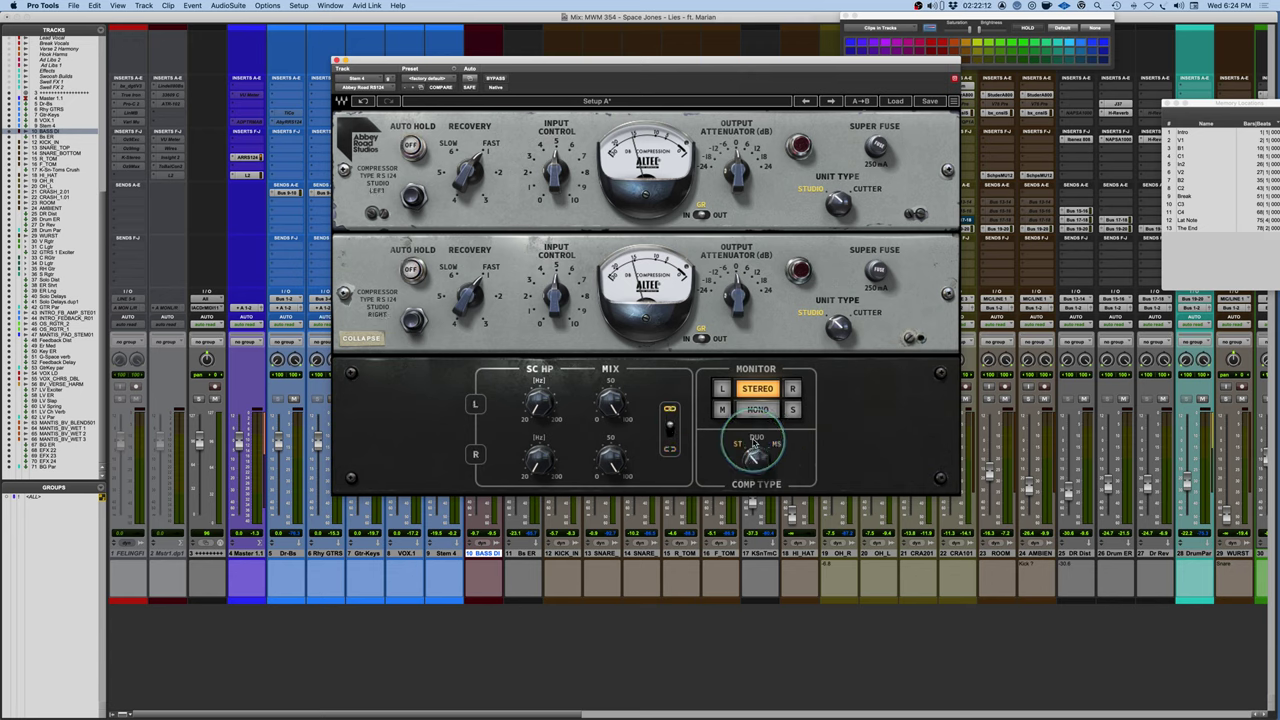
click(670, 447)
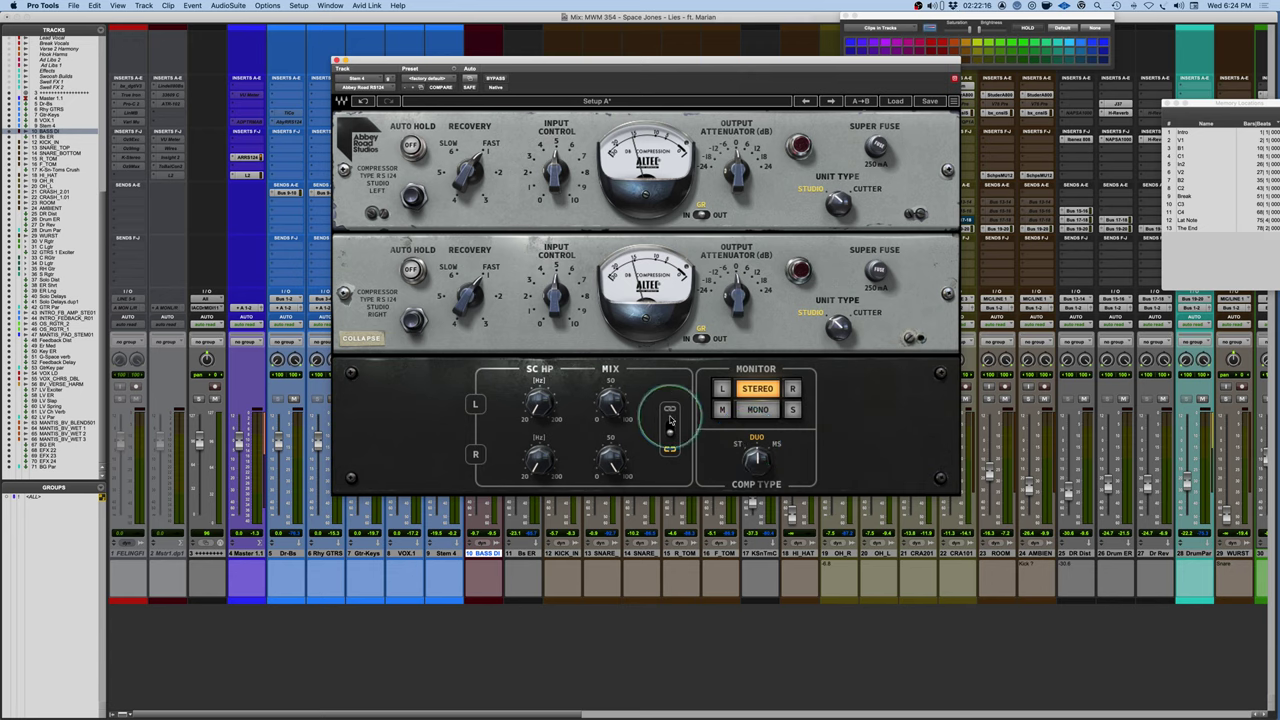
click(671, 411)
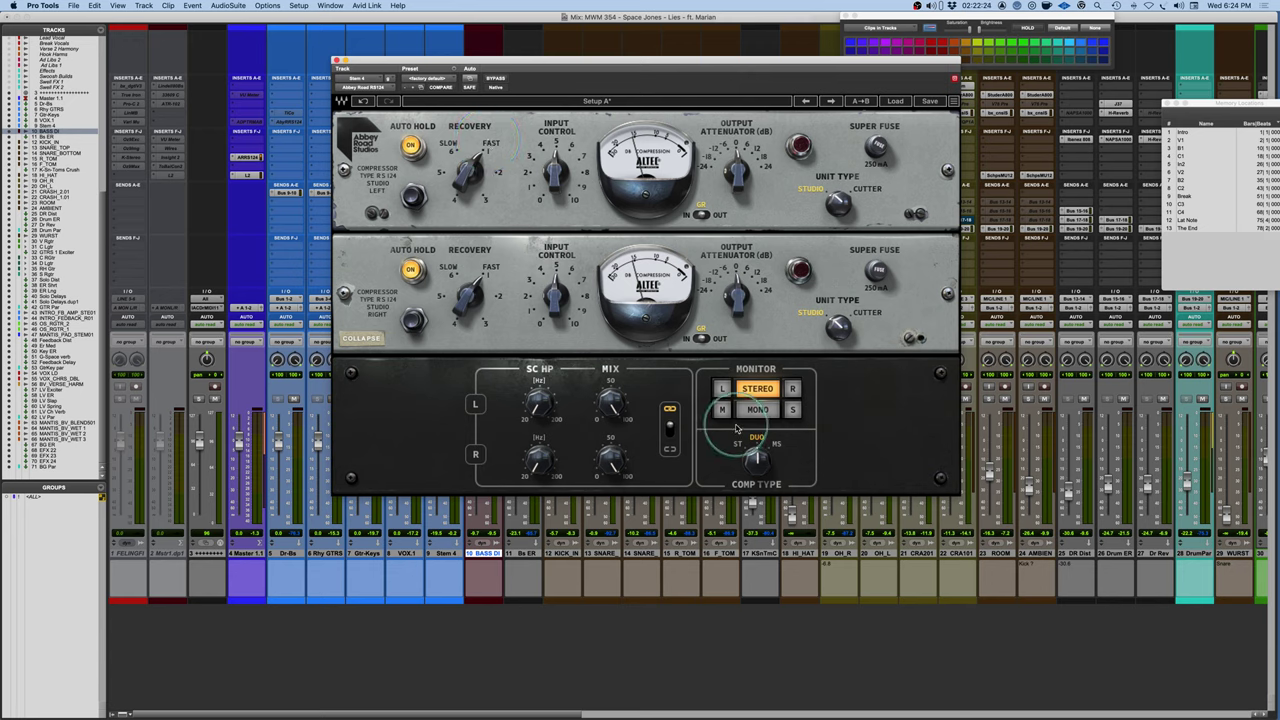
drag(754, 457, 737, 447)
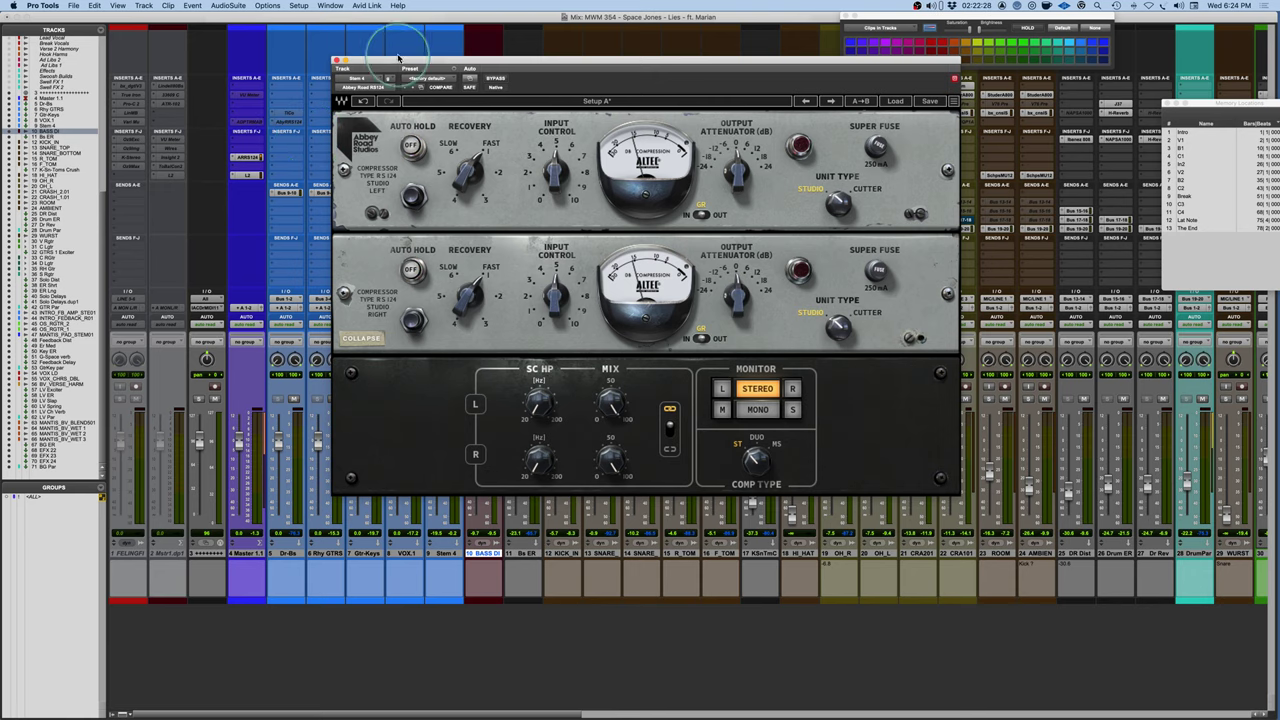
Close the Stem 4 compressor, open the RS124 insert on the BASS DI track, and move its window clear of the BASS DI channel.
click(337, 62)
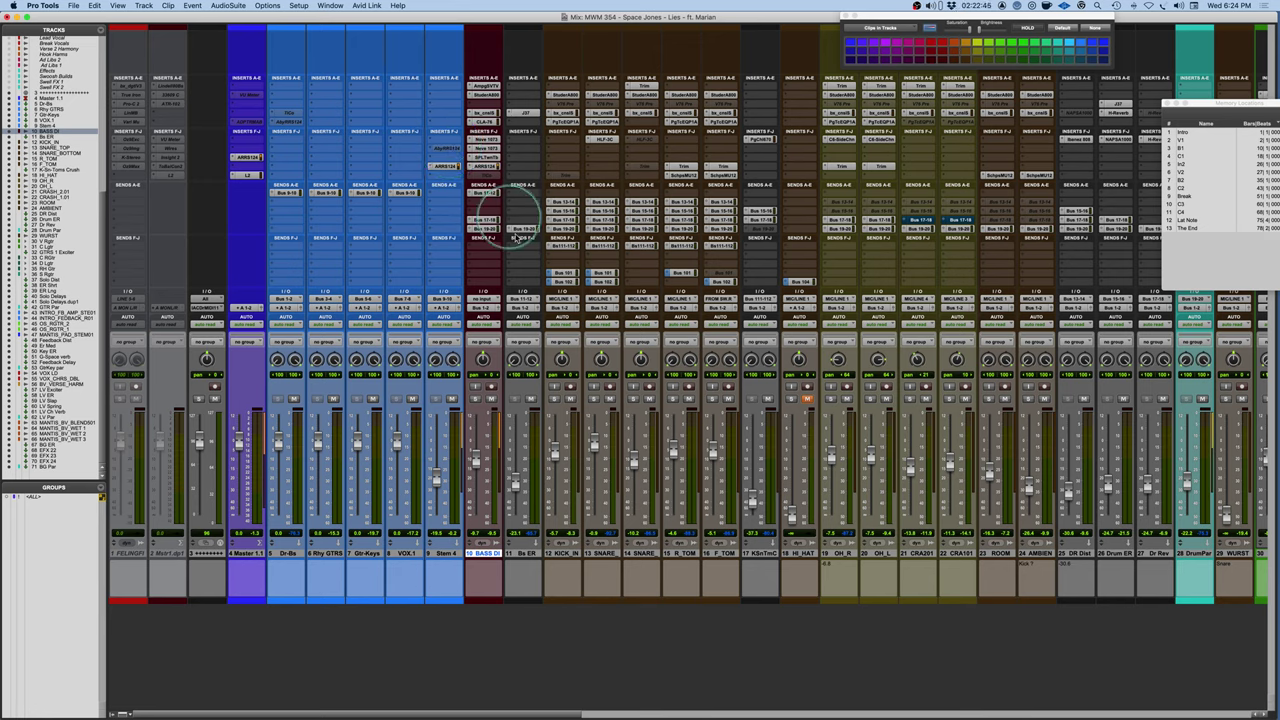
click(481, 164)
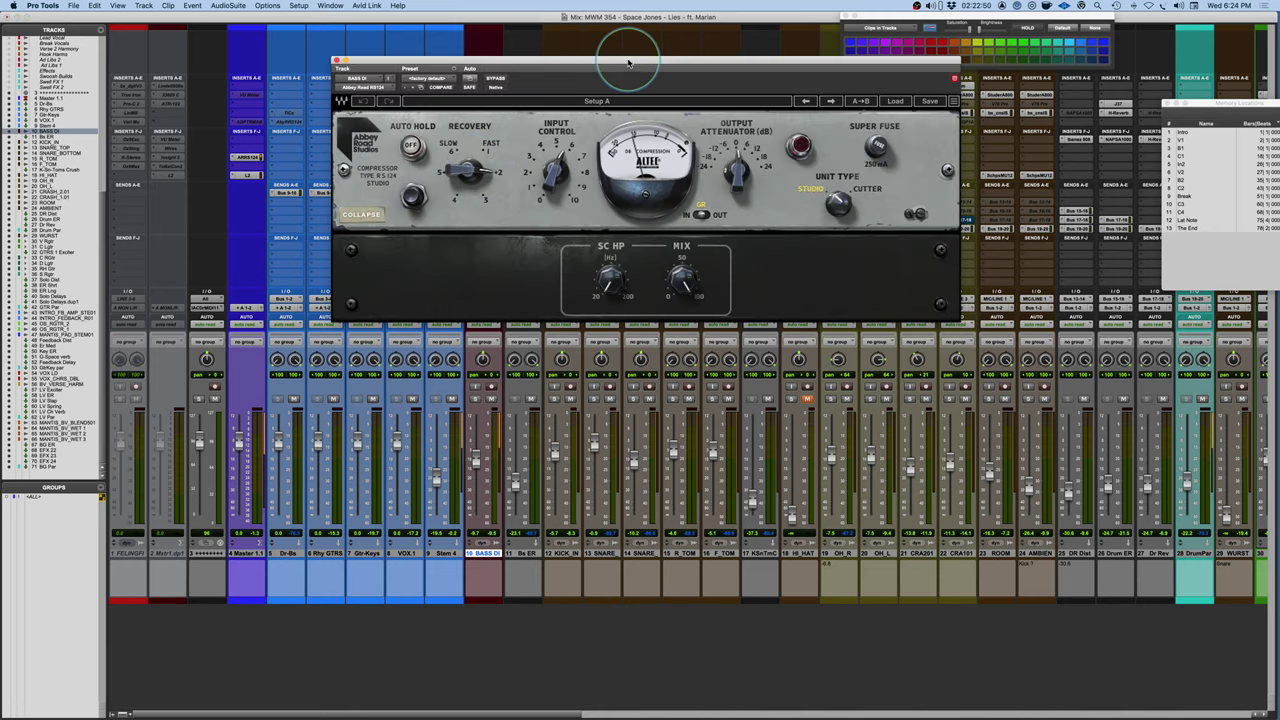
drag(628, 64, 688, 138)
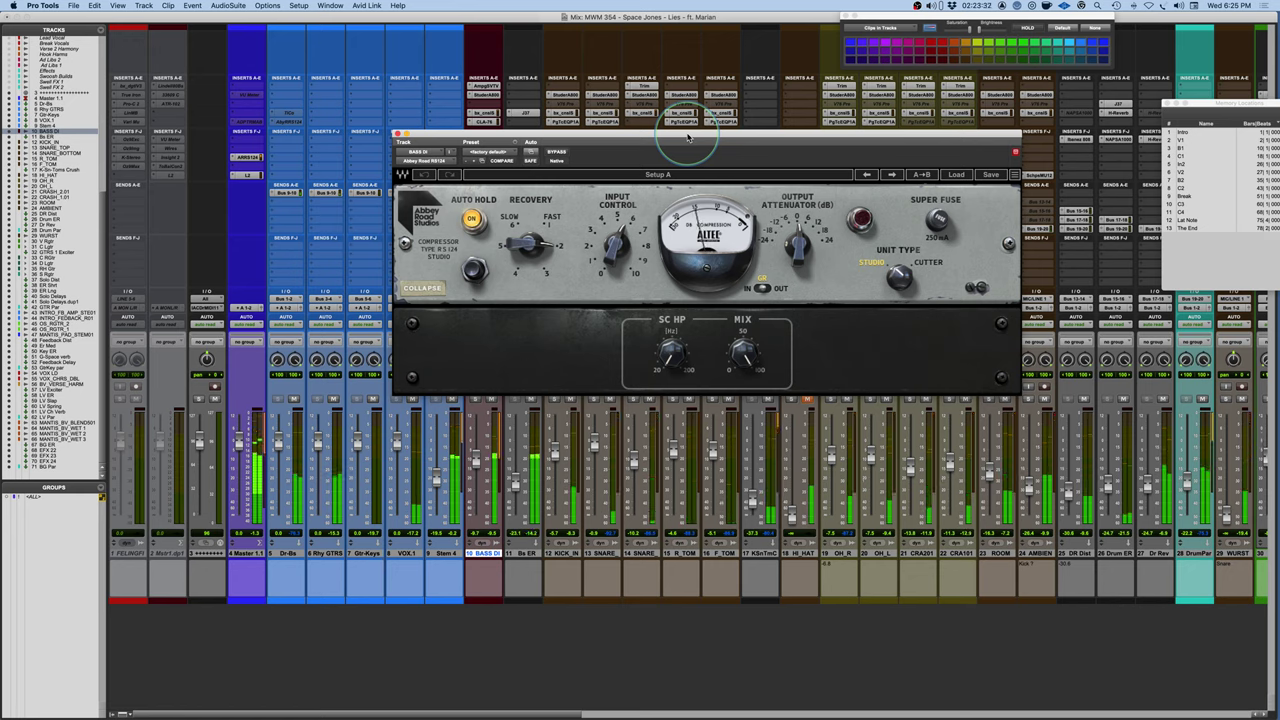
drag(688, 137, 813, 124)
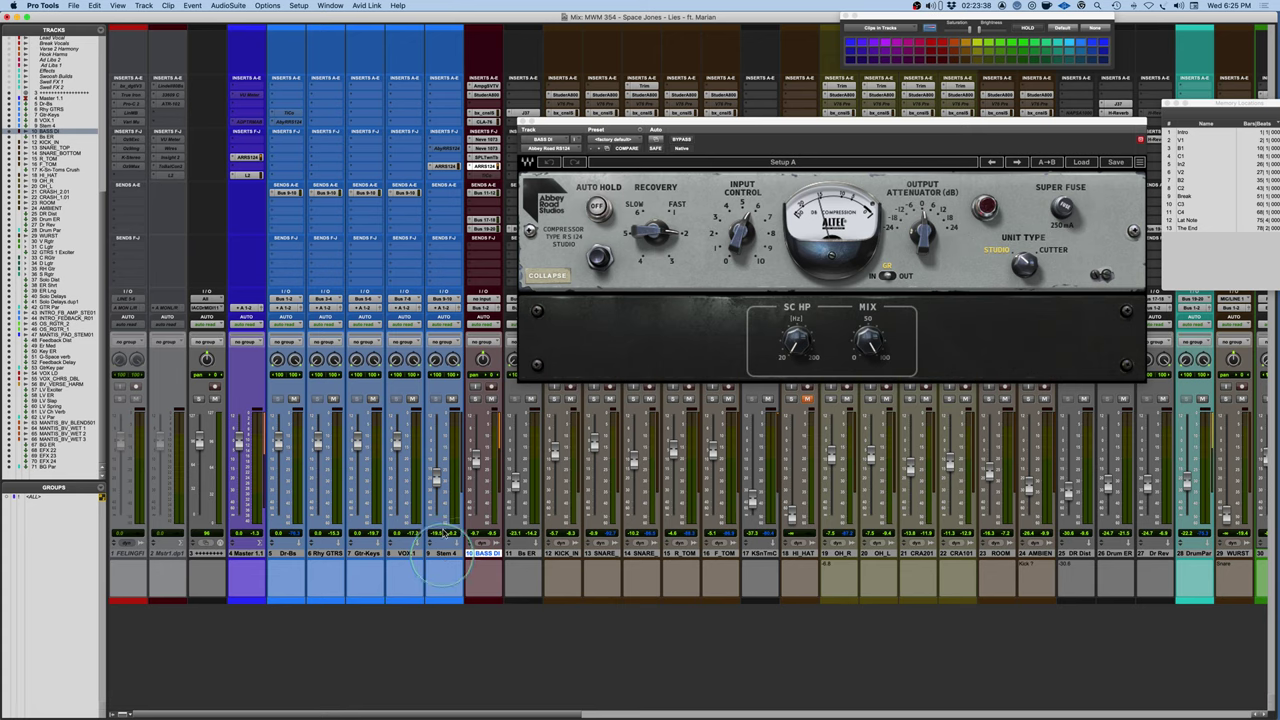
View the RS124 insert on the Master 1.1 track, close it, and reopen the one on BASS DI.
click(247, 157)
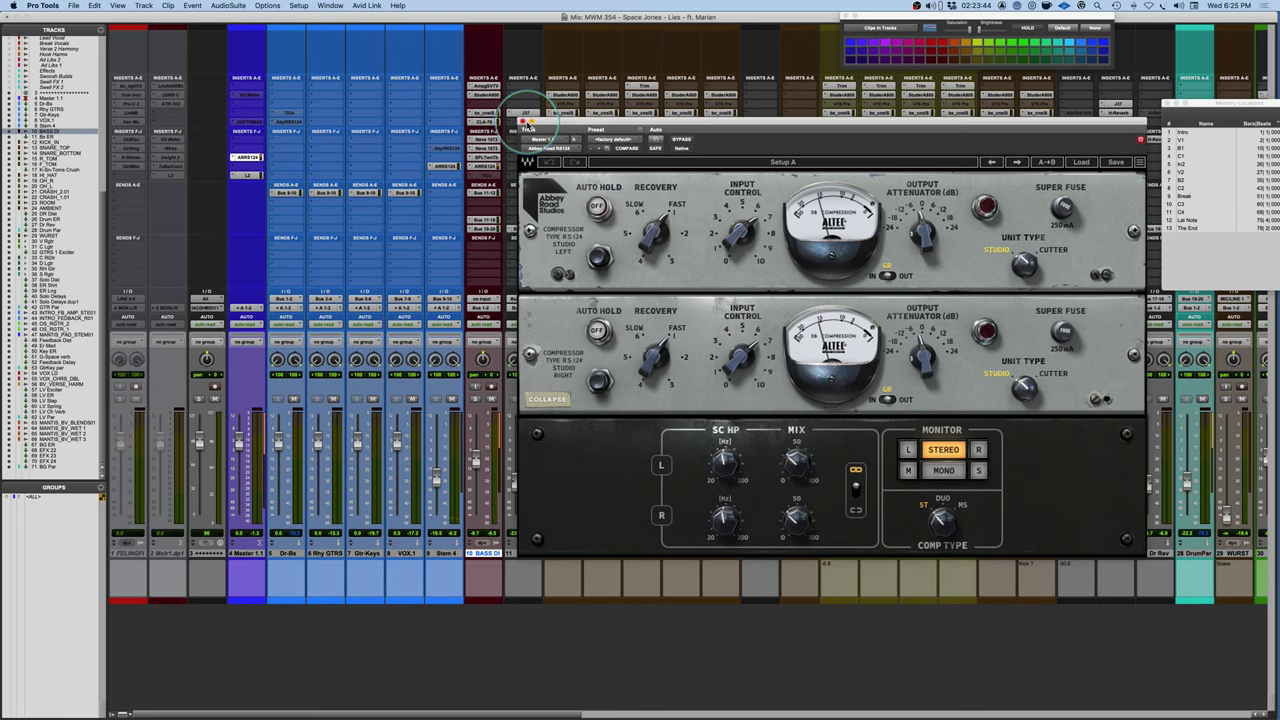
click(521, 121)
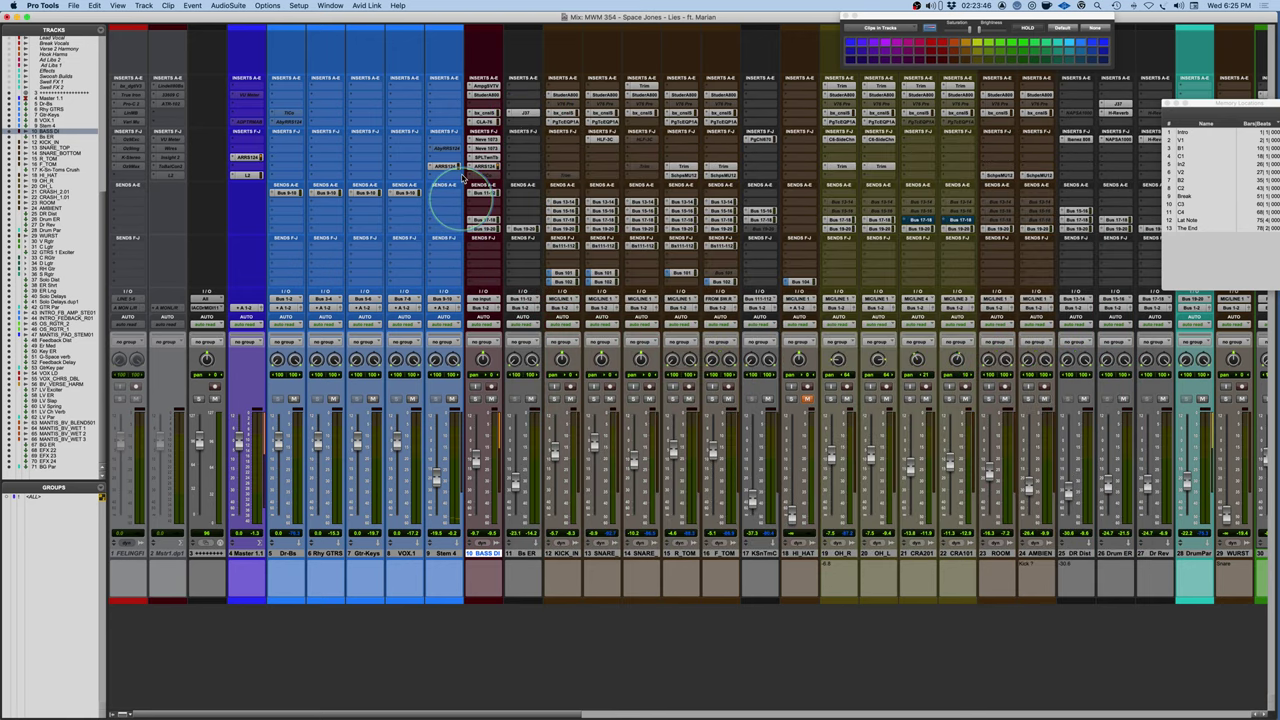
click(485, 166)
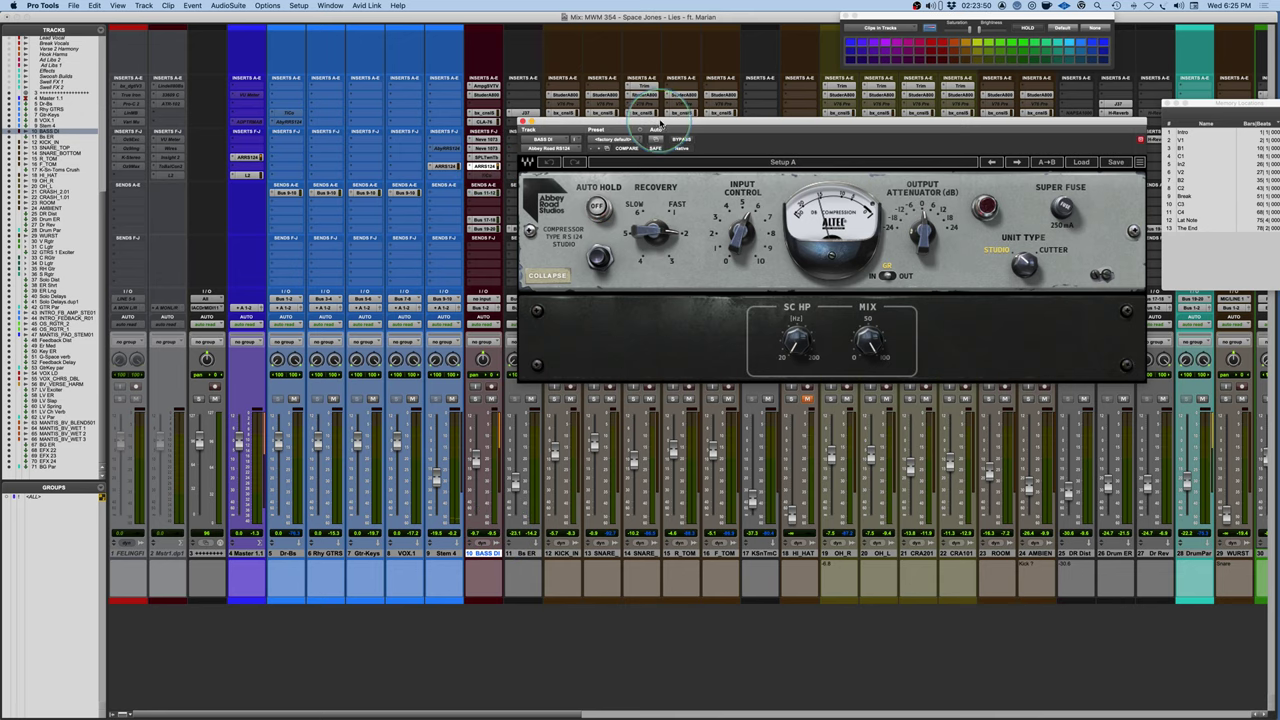
Move the BASS DI compressor window aside and look through the mixer's remaining channels and their inserts, returning to the first channels.
drag(627, 114, 373, 94)
scroll(883, 636, right, 5)
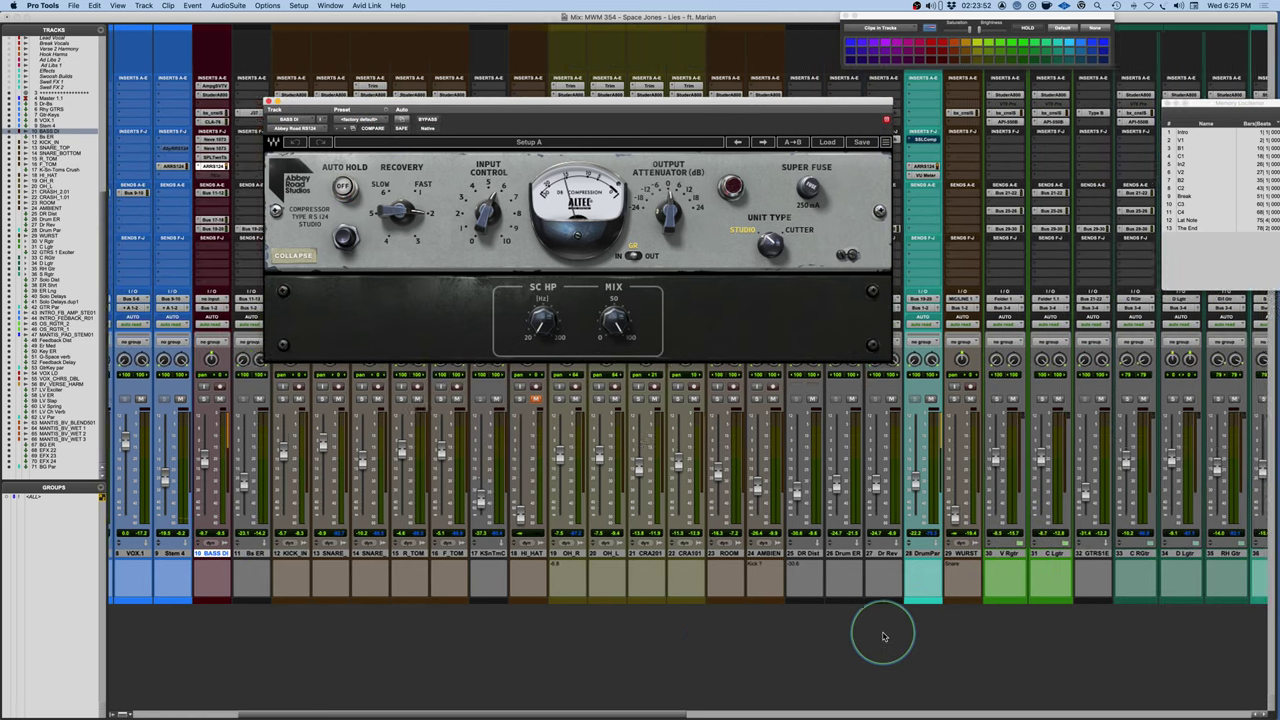
scroll(883, 636, right, 10)
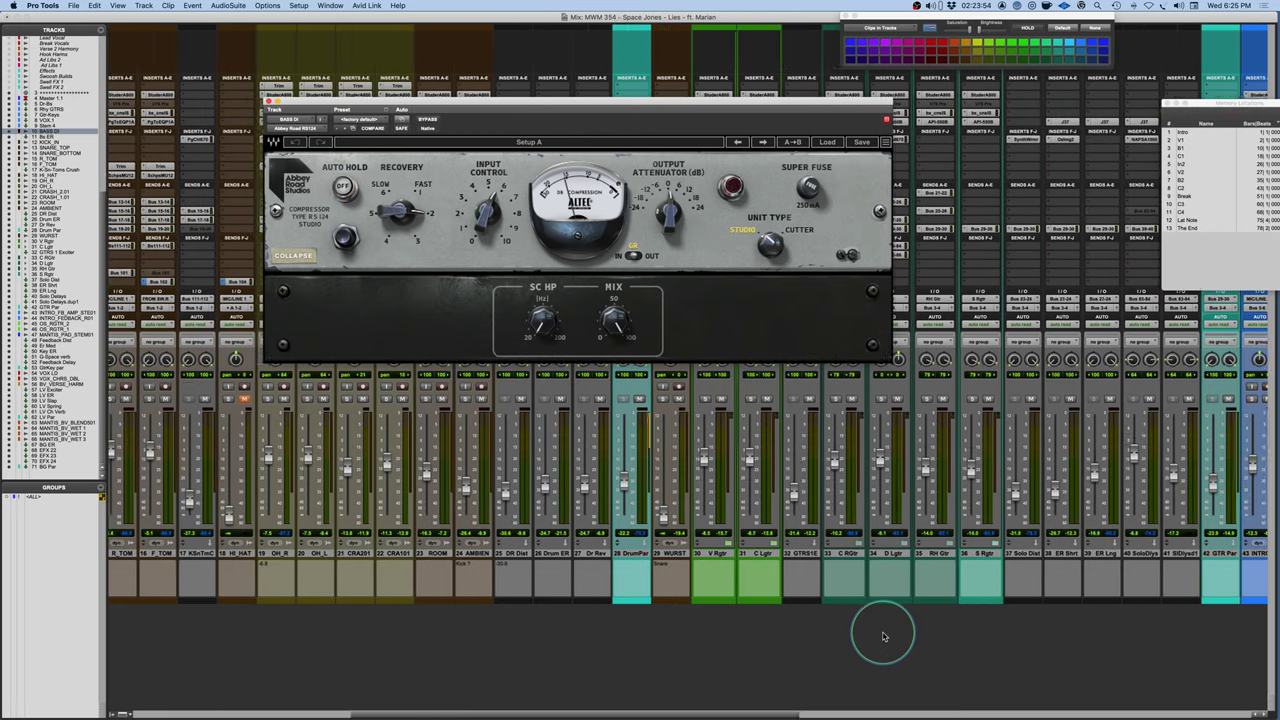
scroll(883, 636, right, 1)
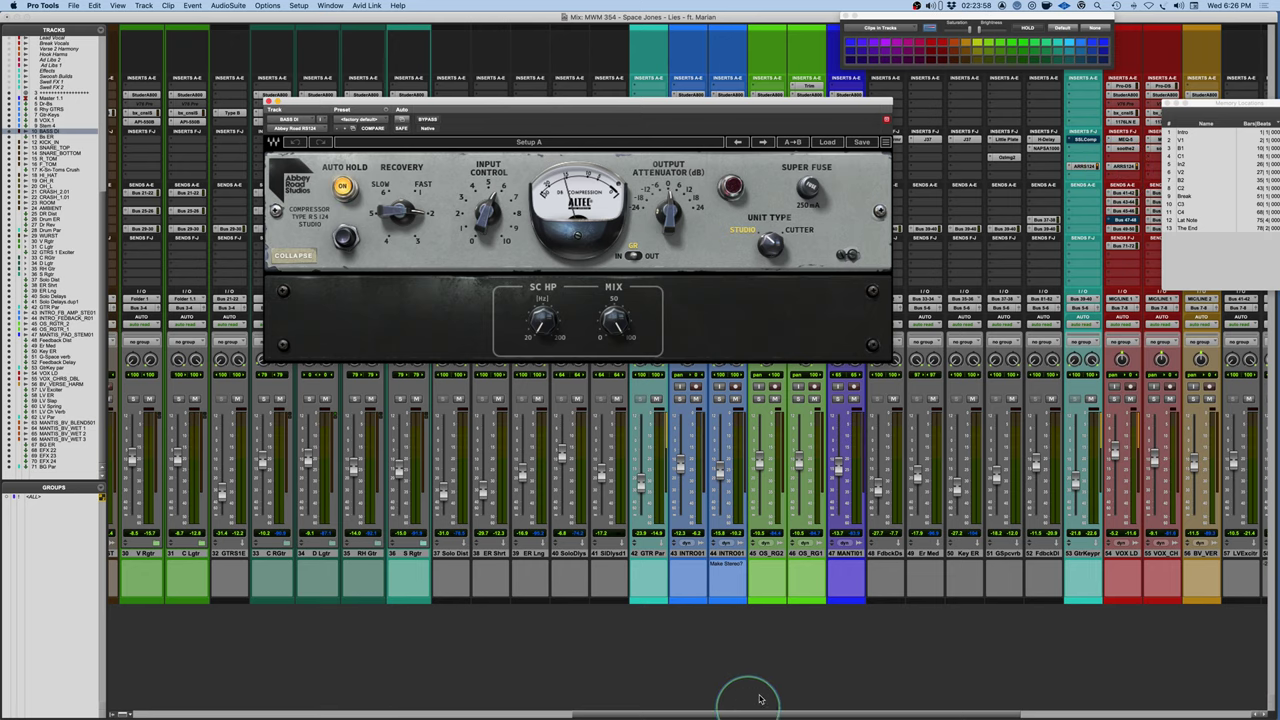
scroll(720, 669, left, 12)
scroll(718, 670, left, 4)
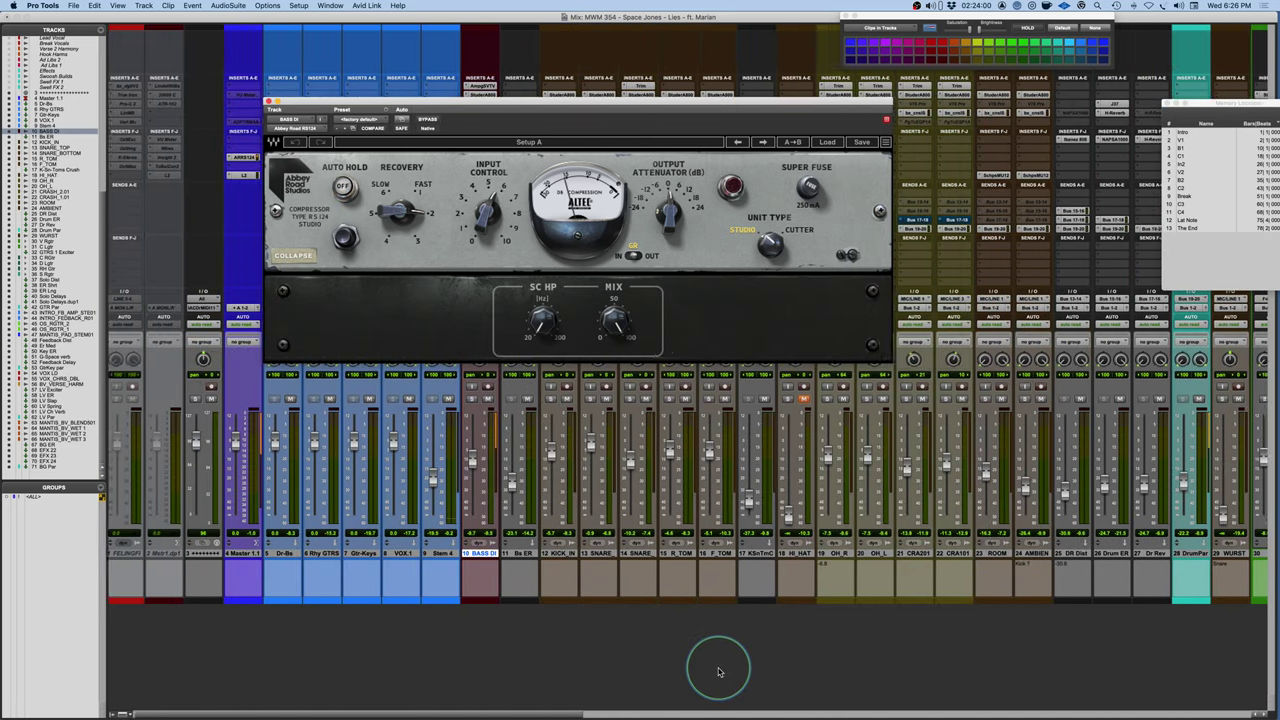
Solo the BASS DI track, reposition the RS124 window, and compare the bass with the compressor bypassed and active.
click(475, 399)
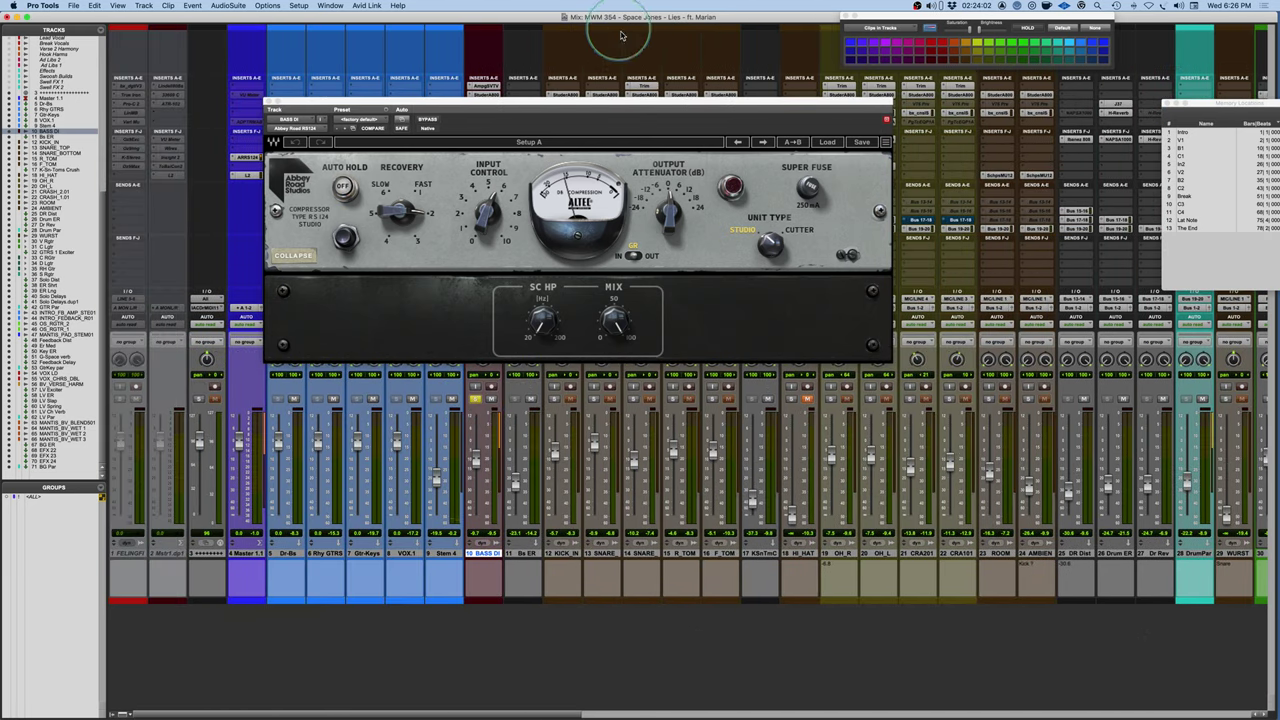
drag(650, 104, 858, 82)
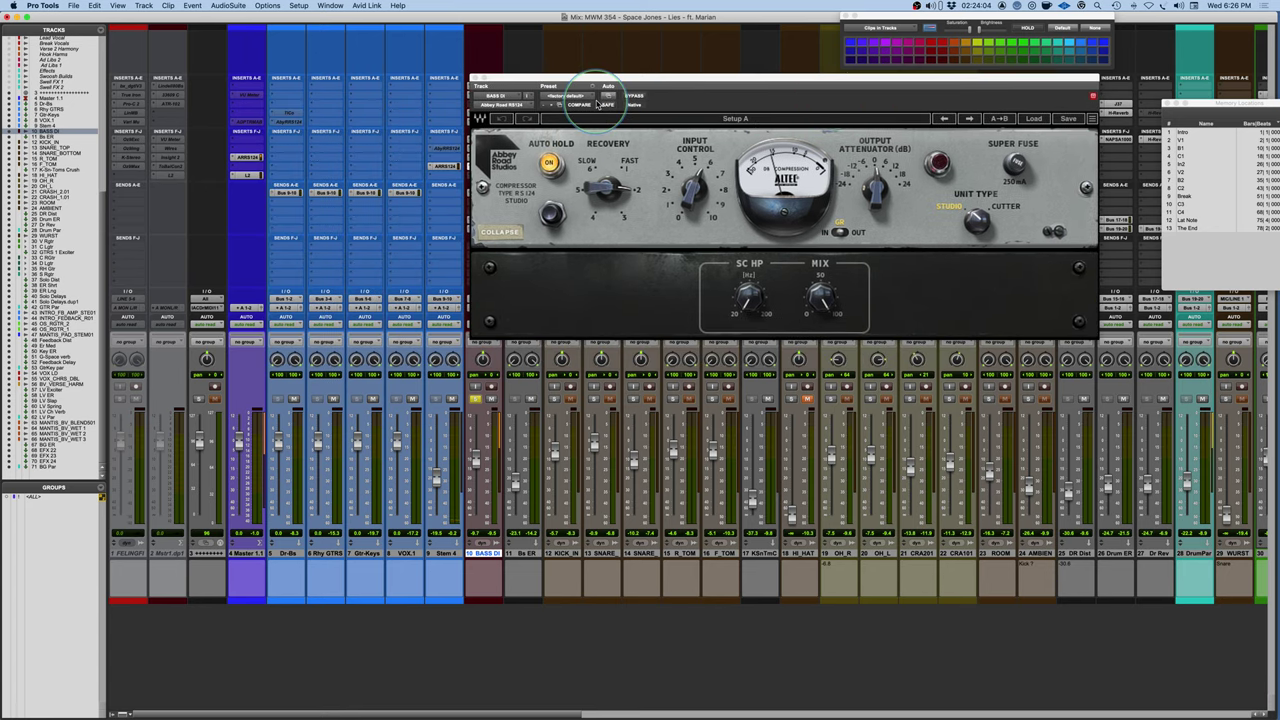
click(634, 95)
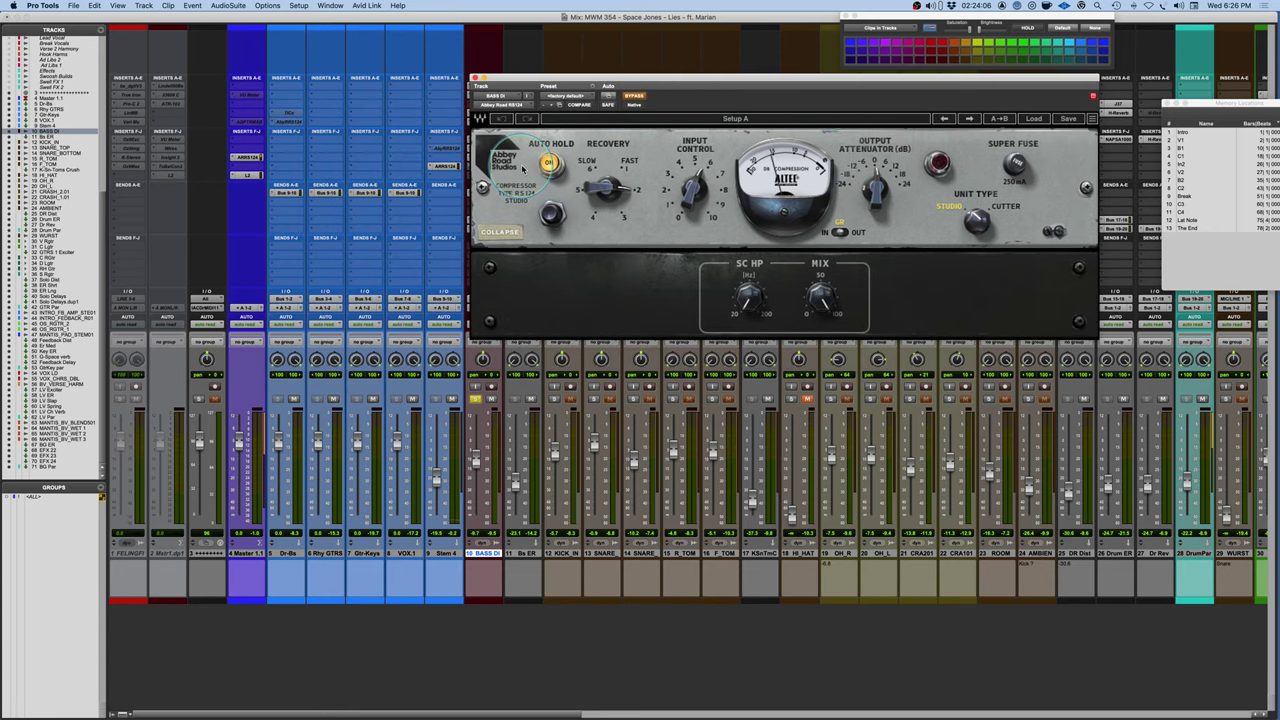
drag(740, 79, 586, 118)
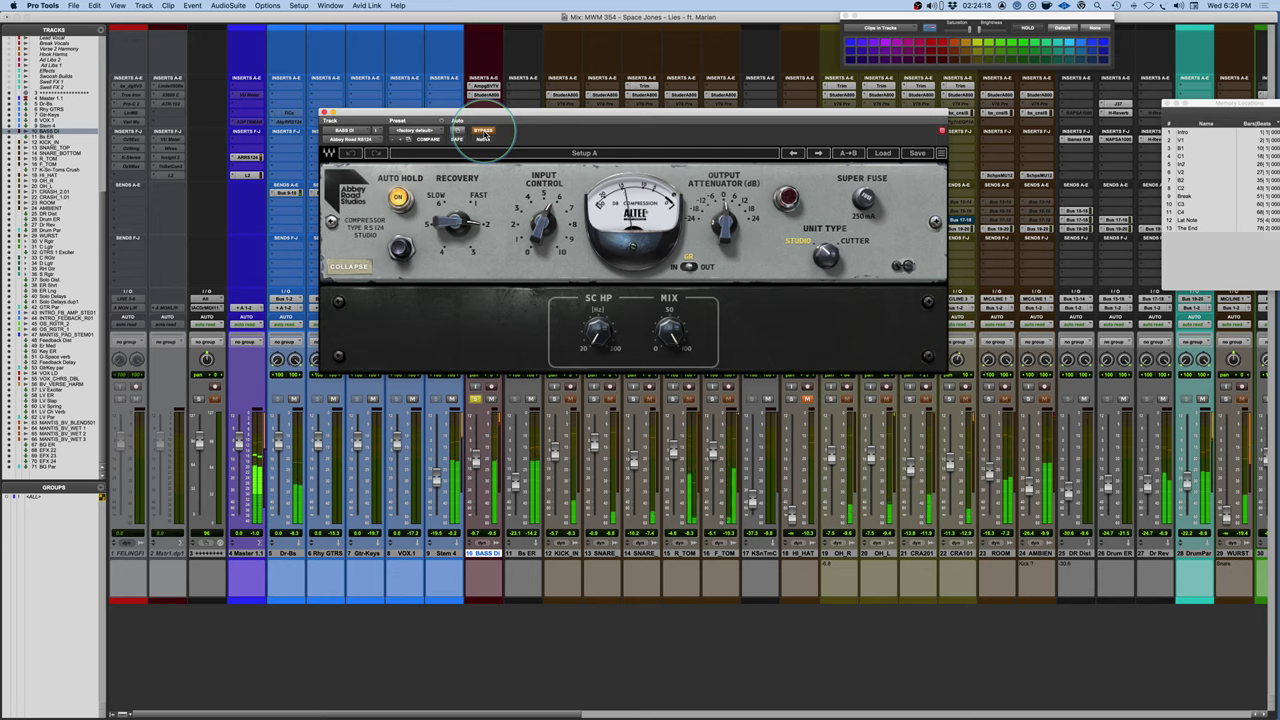
click(483, 131)
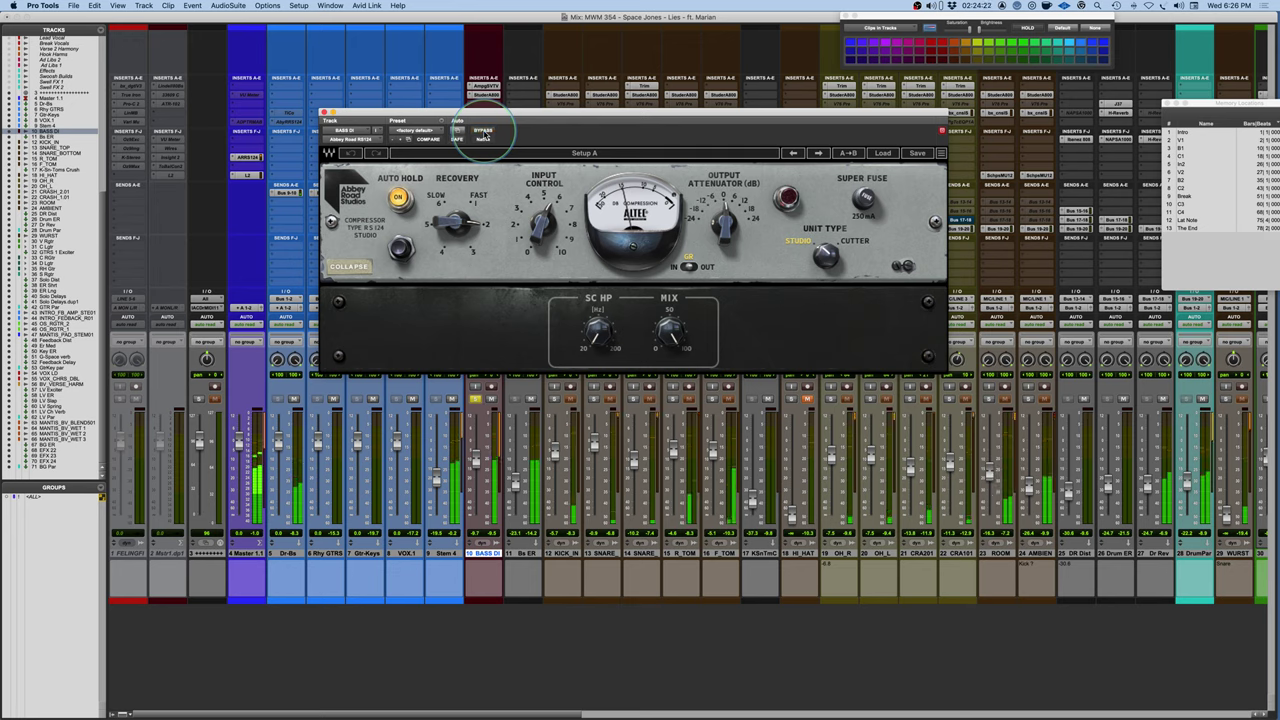
Switch the Unit Type to Cutter and back to Studio, and set Recovery to its fastest position, 1.
click(853, 242)
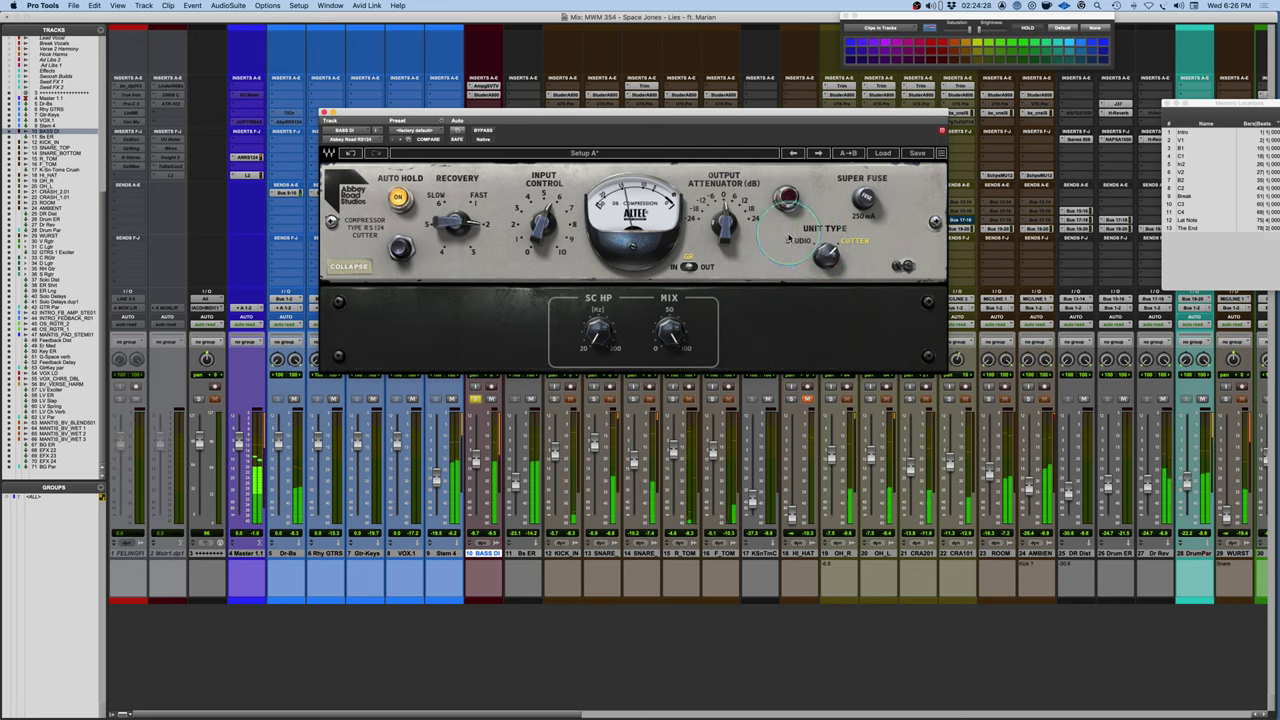
click(797, 242)
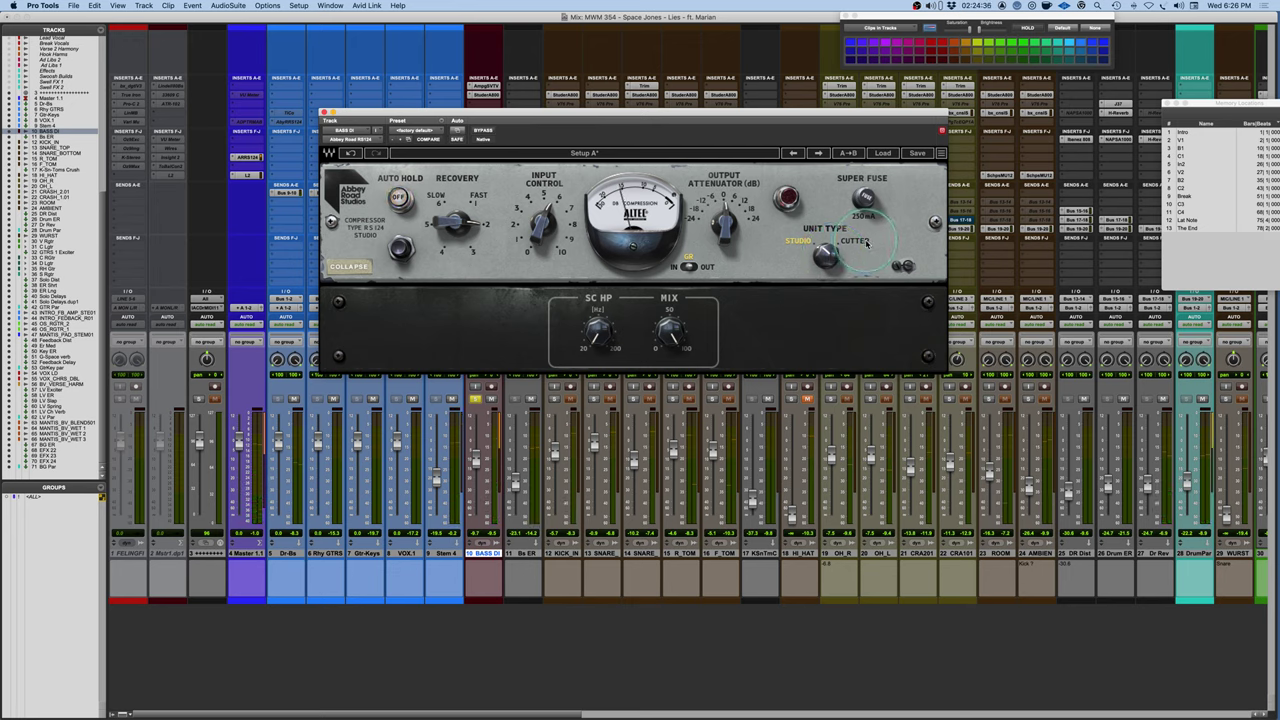
click(398, 197)
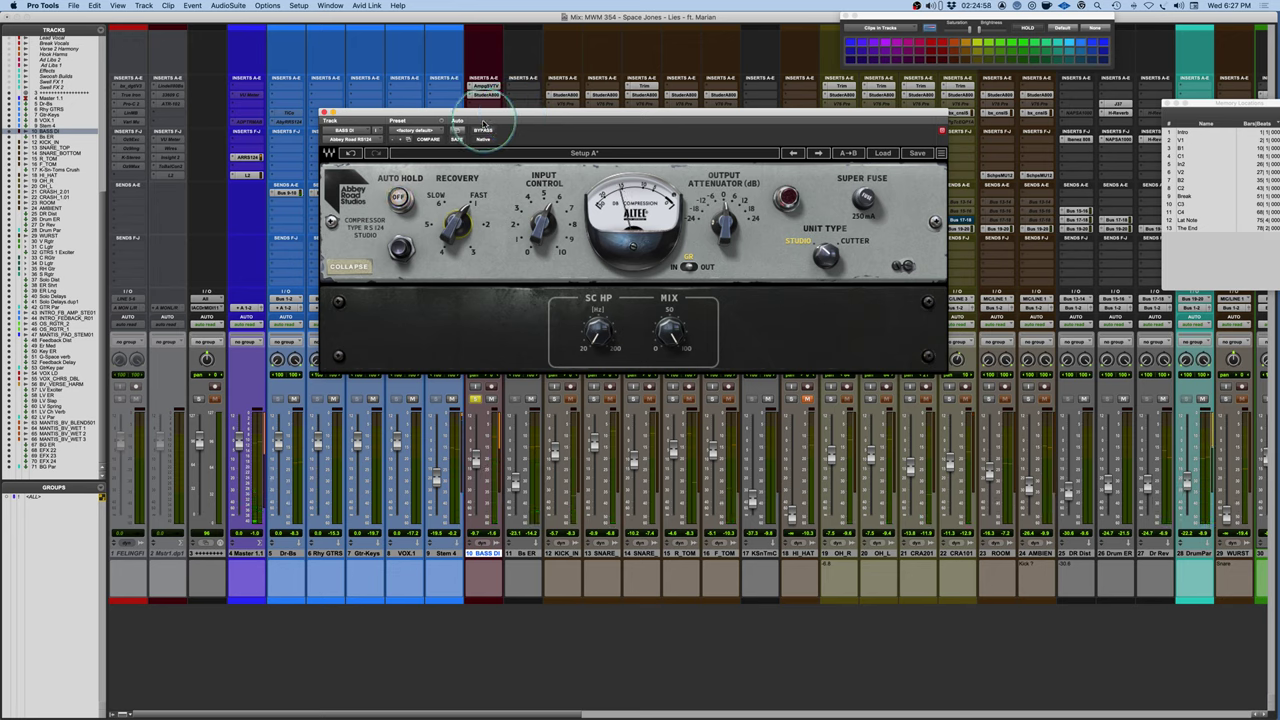
Switch the BASS DI compressor to Setup B with Super Fuse engaged and try turning the Recovery knob.
click(725, 153)
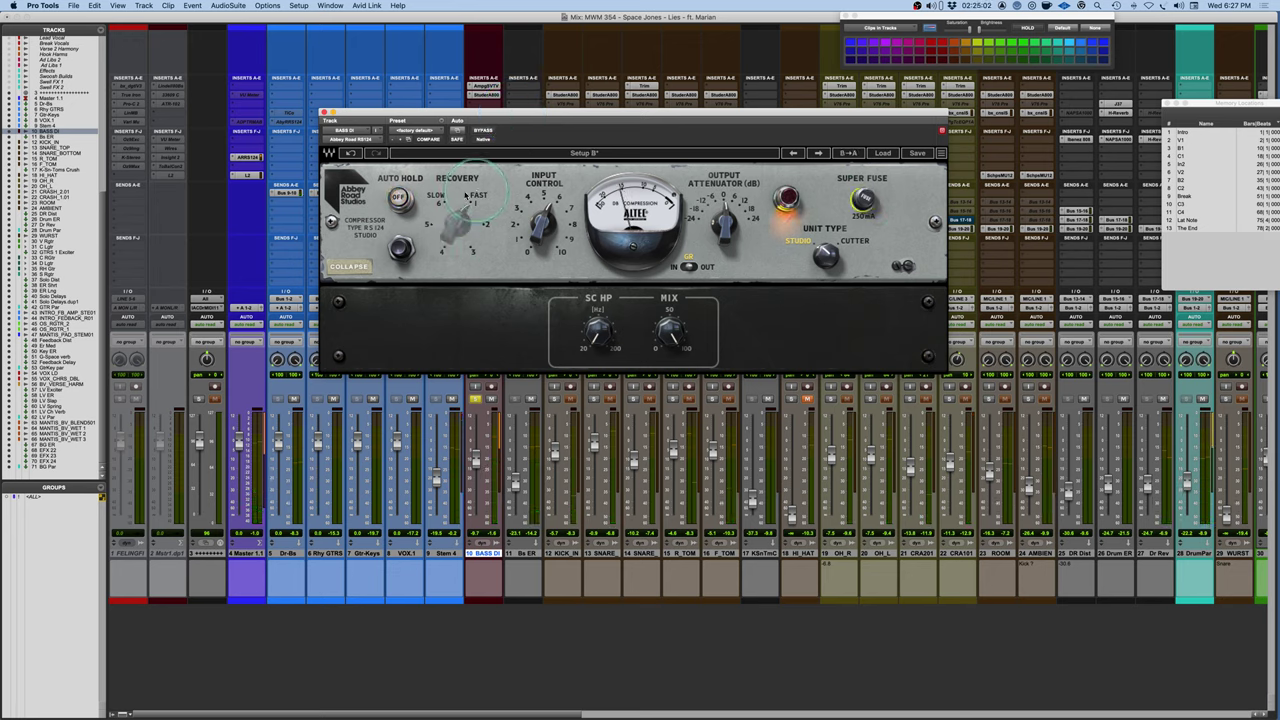
drag(455, 181, 467, 213)
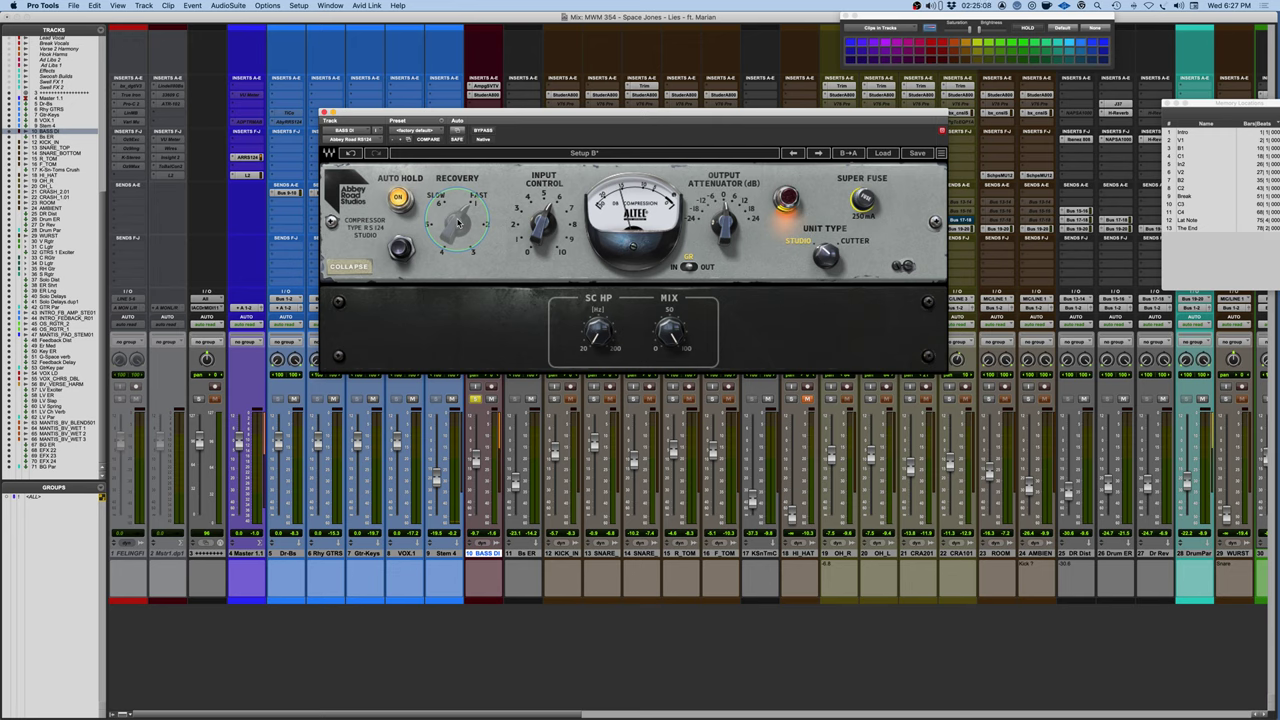
drag(455, 197, 478, 177)
click(911, 203)
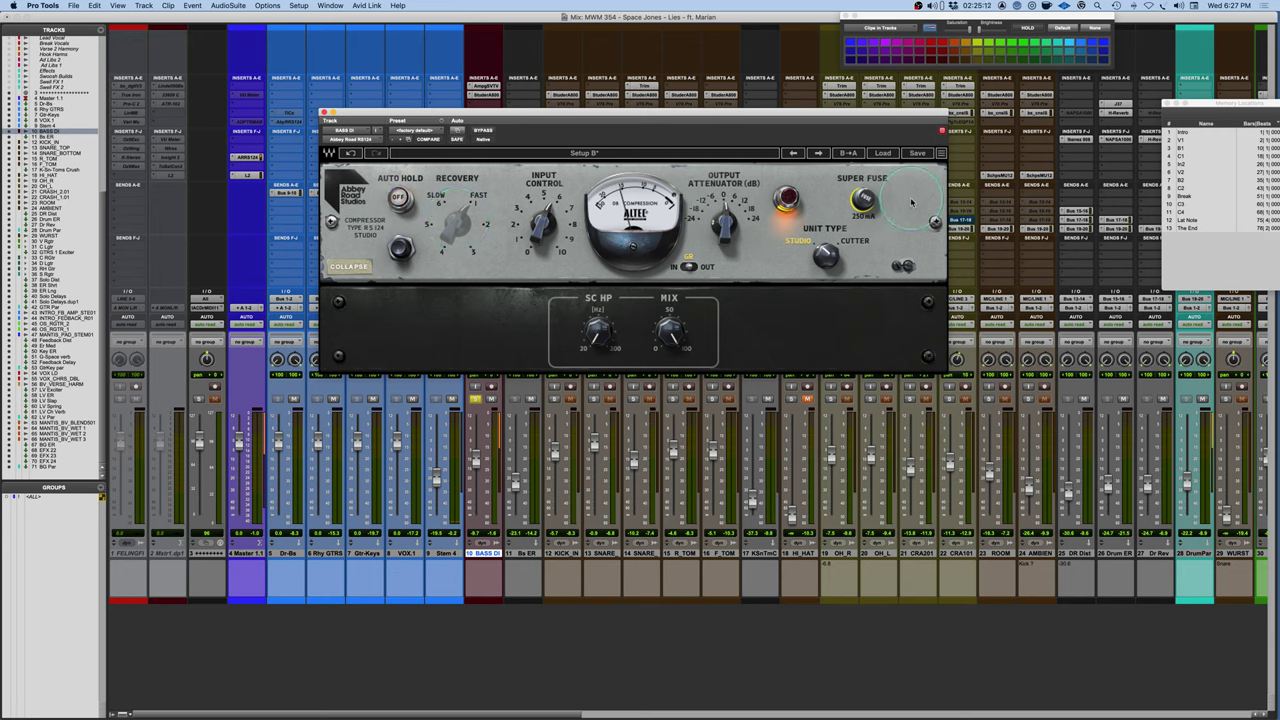
click(472, 205)
drag(438, 185, 442, 172)
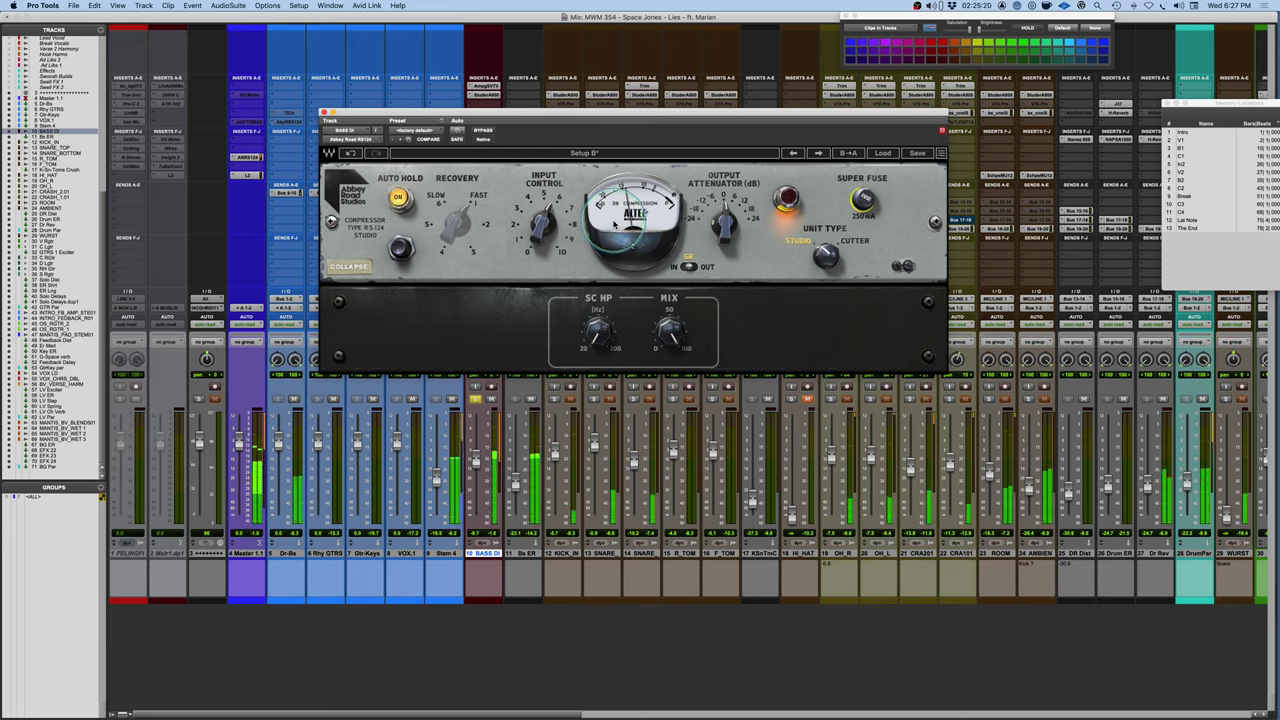
Compare Setup B against bypass, then raise Input Control to 10.0 and lower the Output Attenuator to compensate.
click(483, 131)
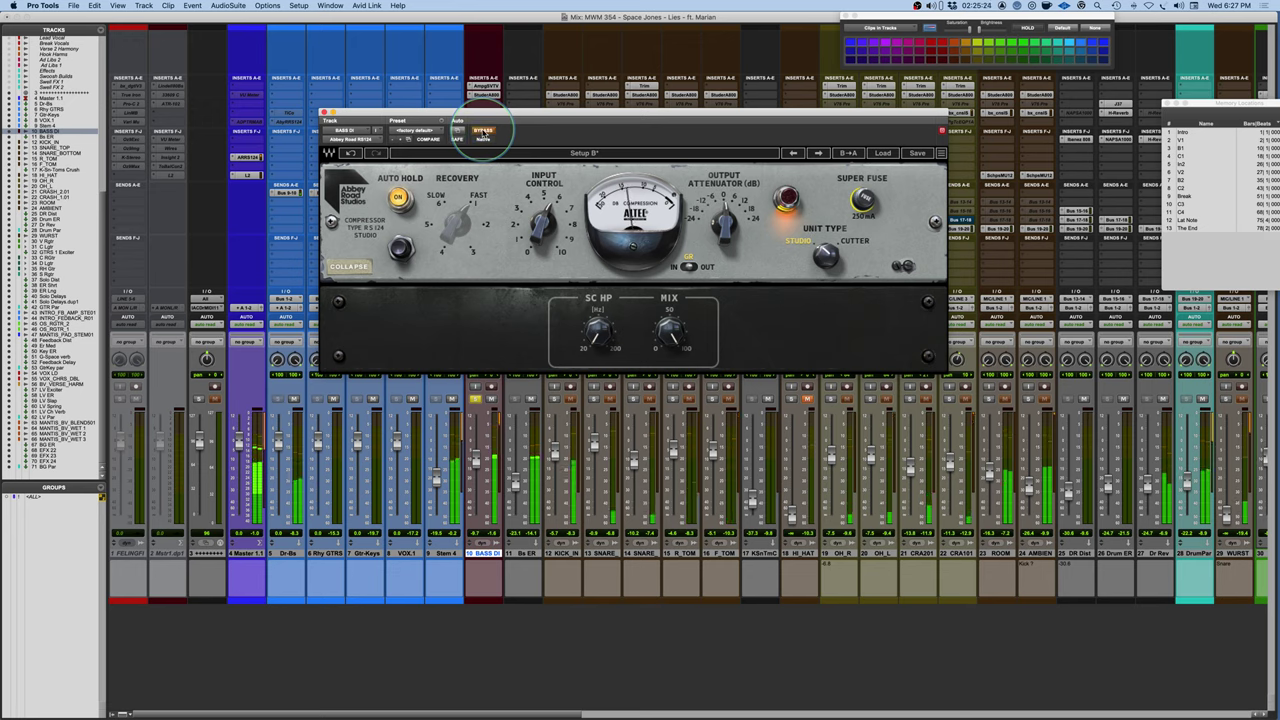
click(483, 131)
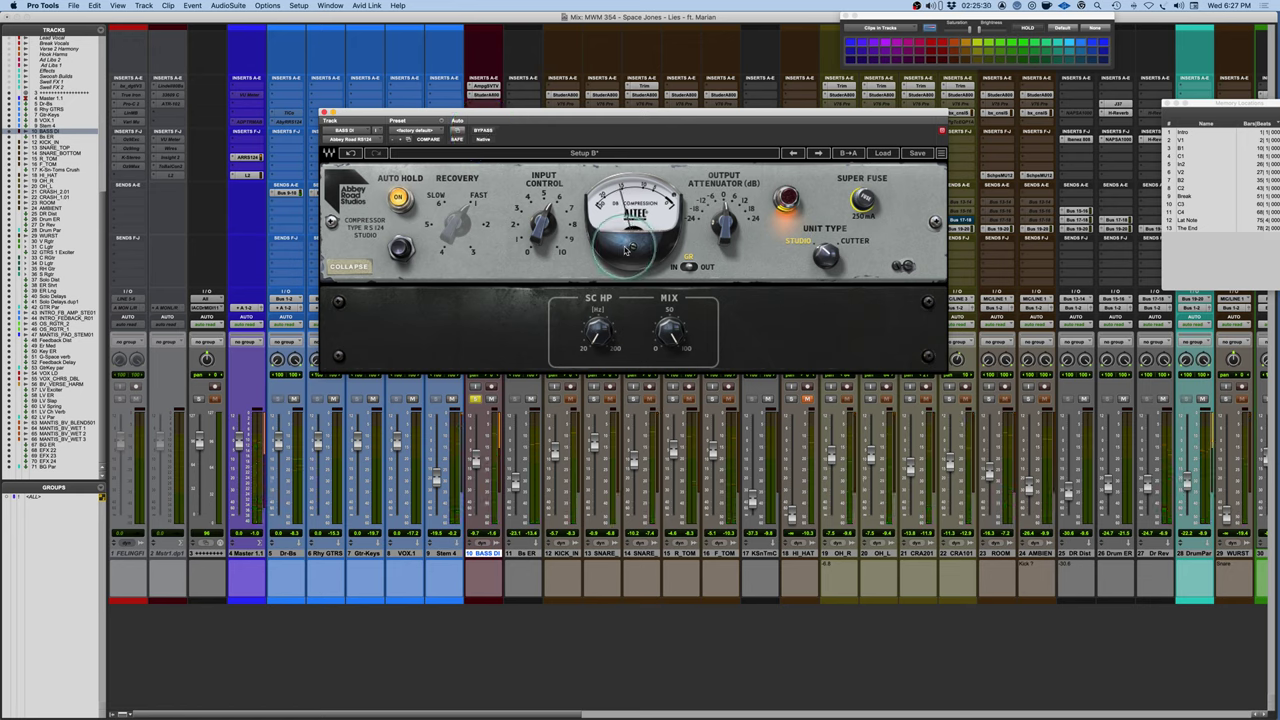
drag(543, 235, 551, 260)
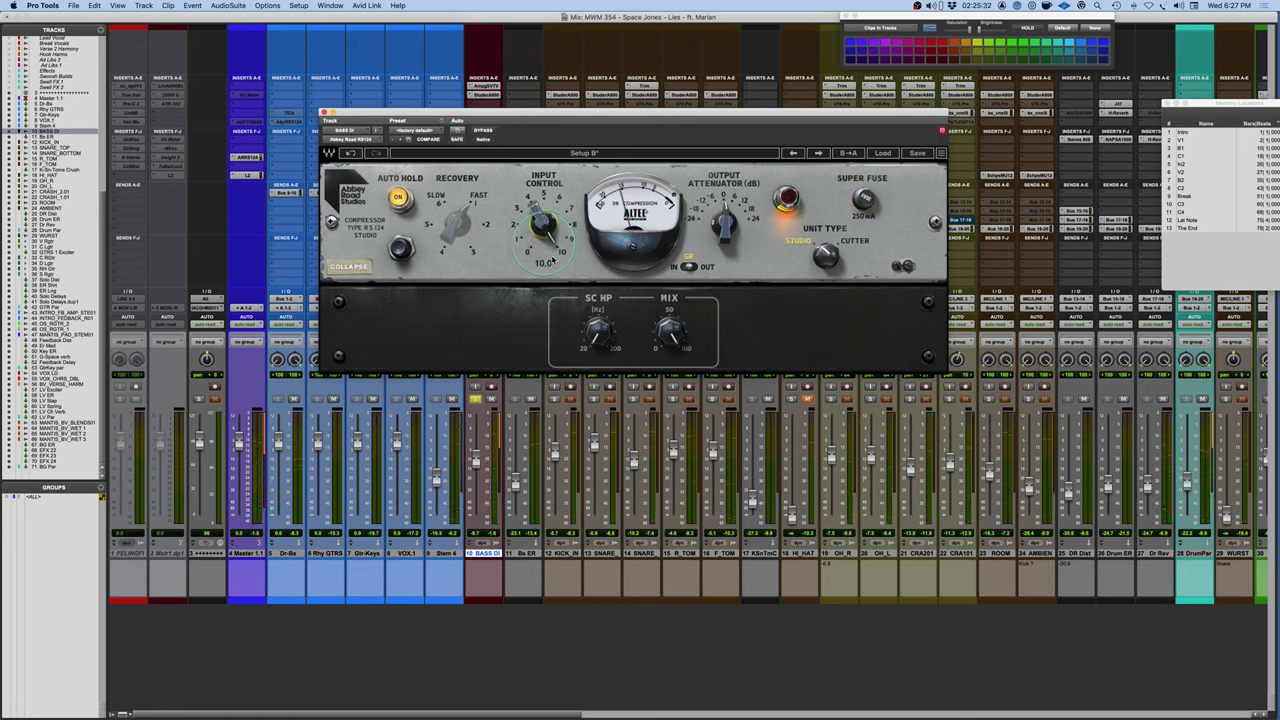
drag(722, 224, 723, 318)
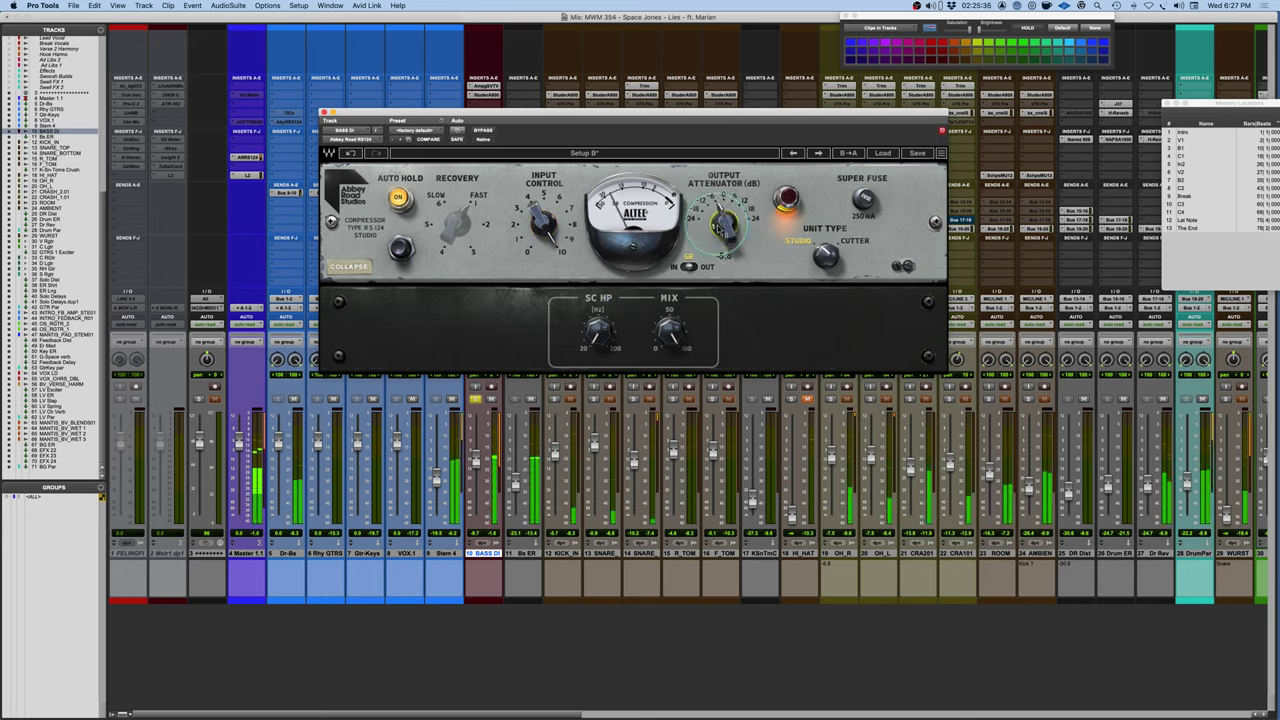
drag(719, 226, 722, 230)
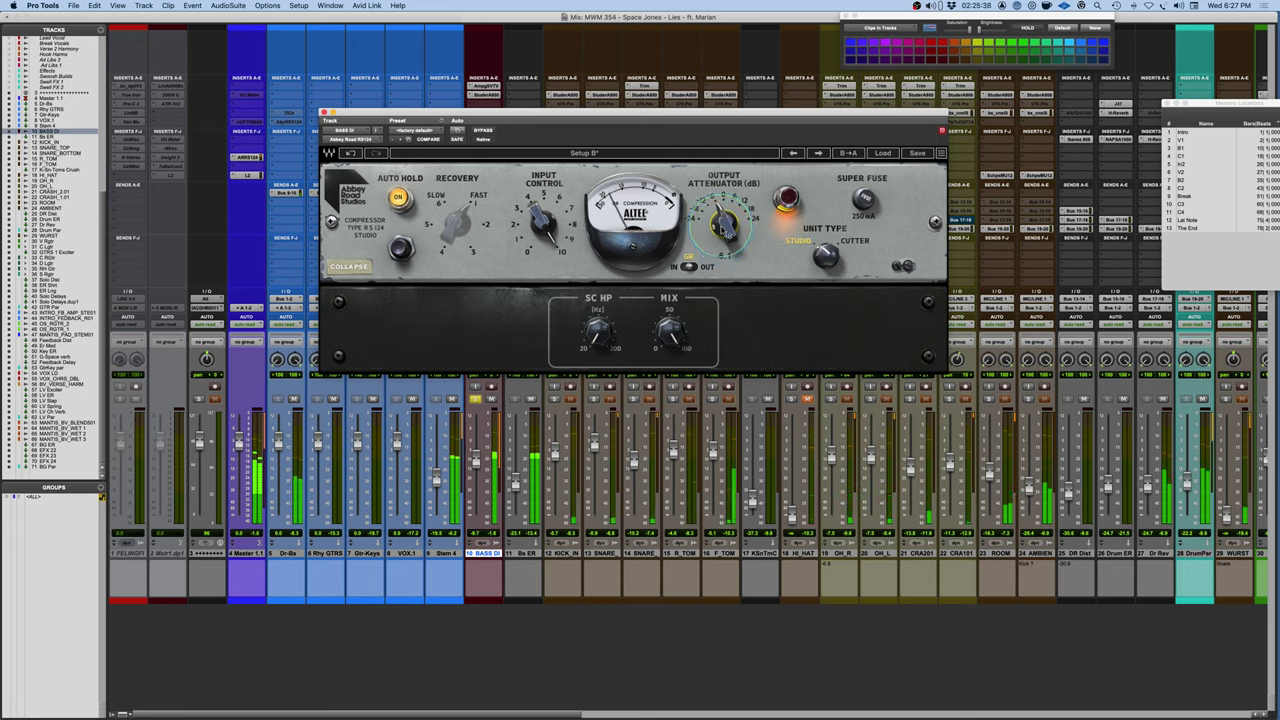
Bypass and re-enable the compressor repeatedly while fine-tuning the Output Attenuator to match the bypassed level.
click(482, 131)
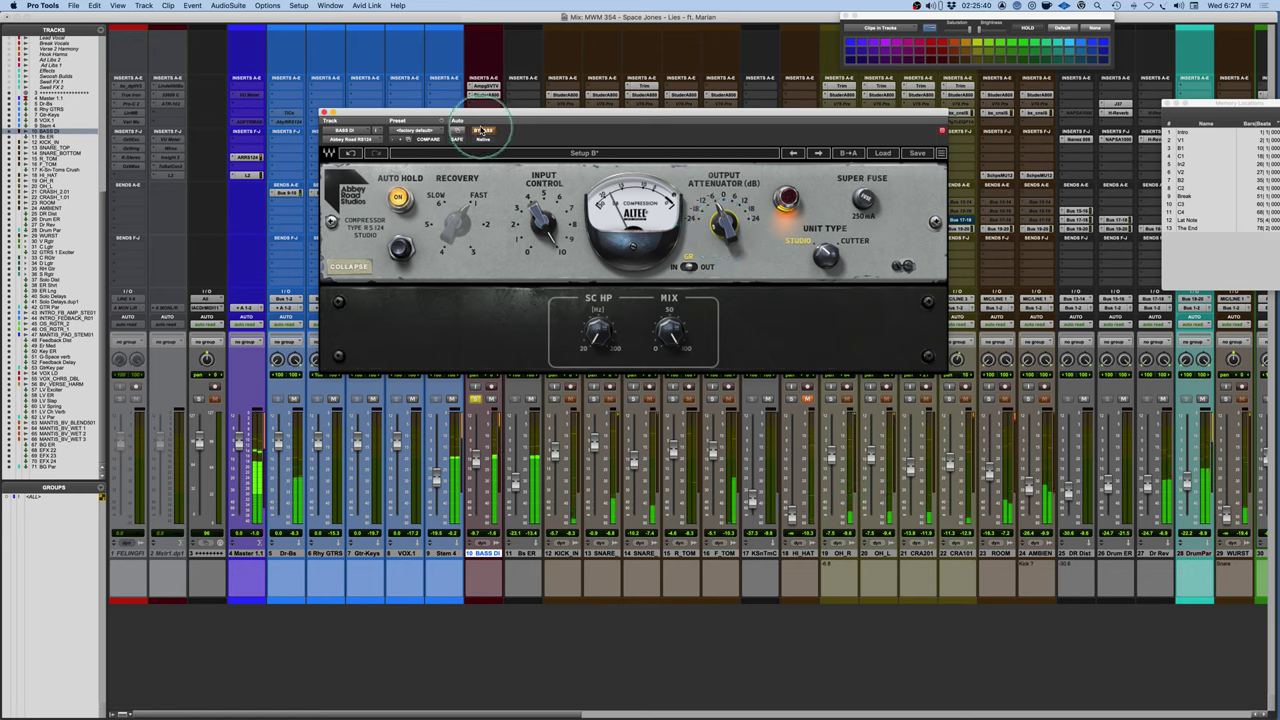
click(482, 131)
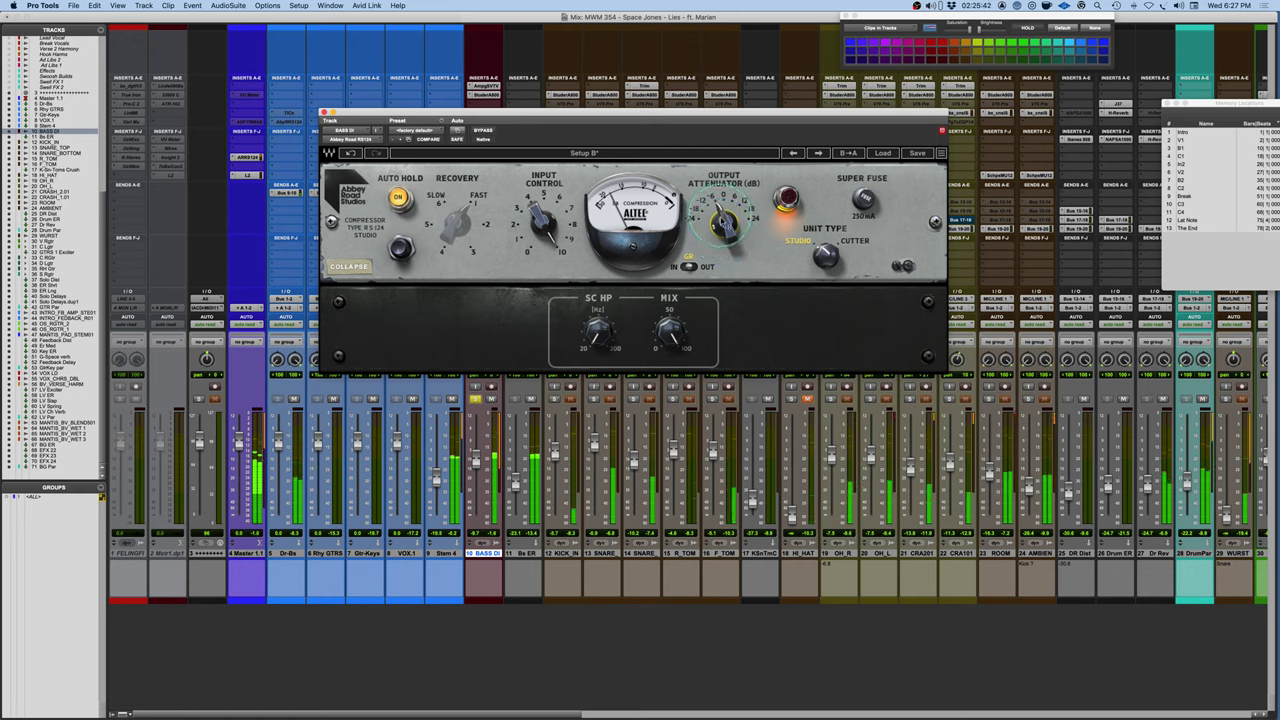
drag(720, 218, 720, 214)
click(482, 131)
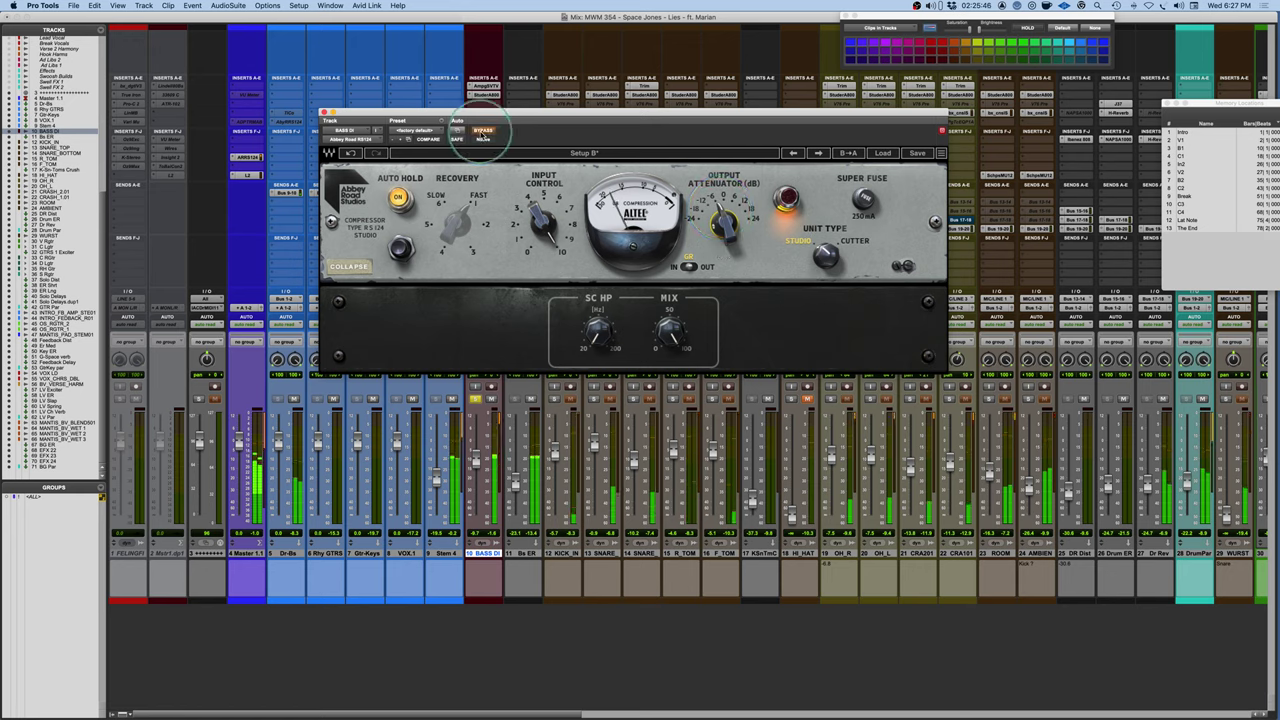
click(483, 132)
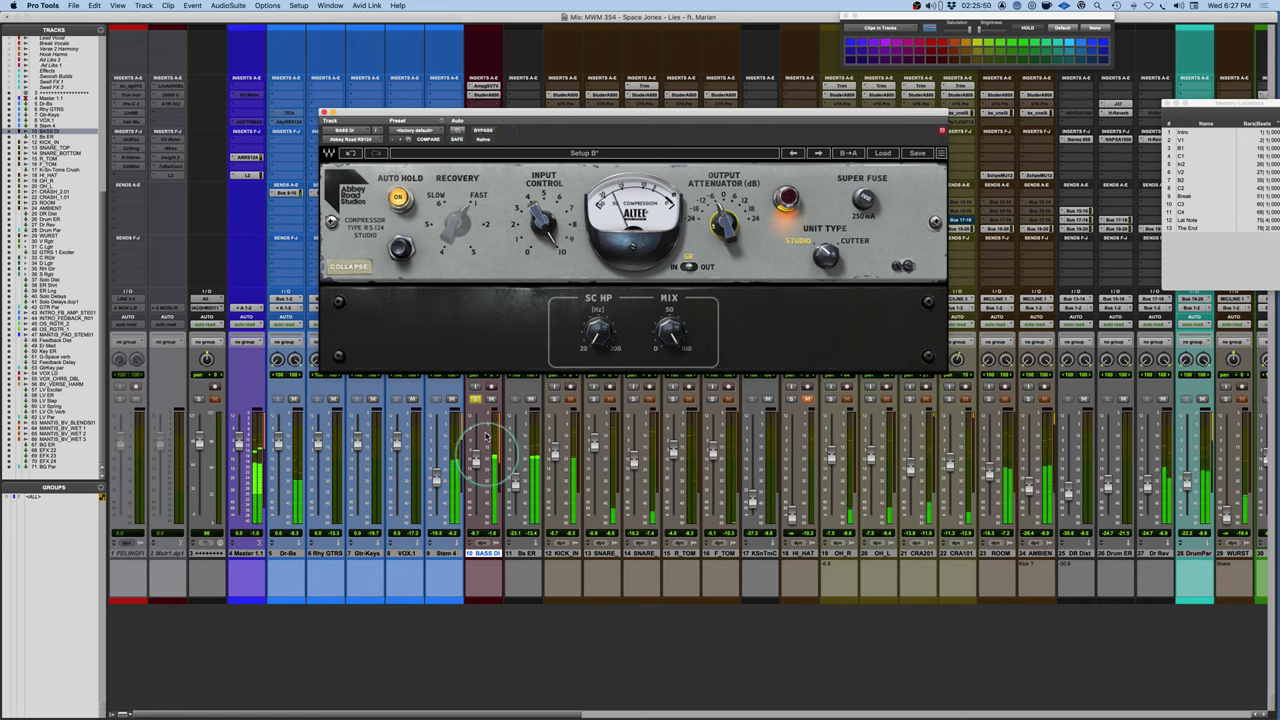
Mute VOX.1, Gtr-Keys and Rhy GTRS, unsolo BASS DI, and compare the bass compressor with bypass.
click(412, 399)
click(372, 399)
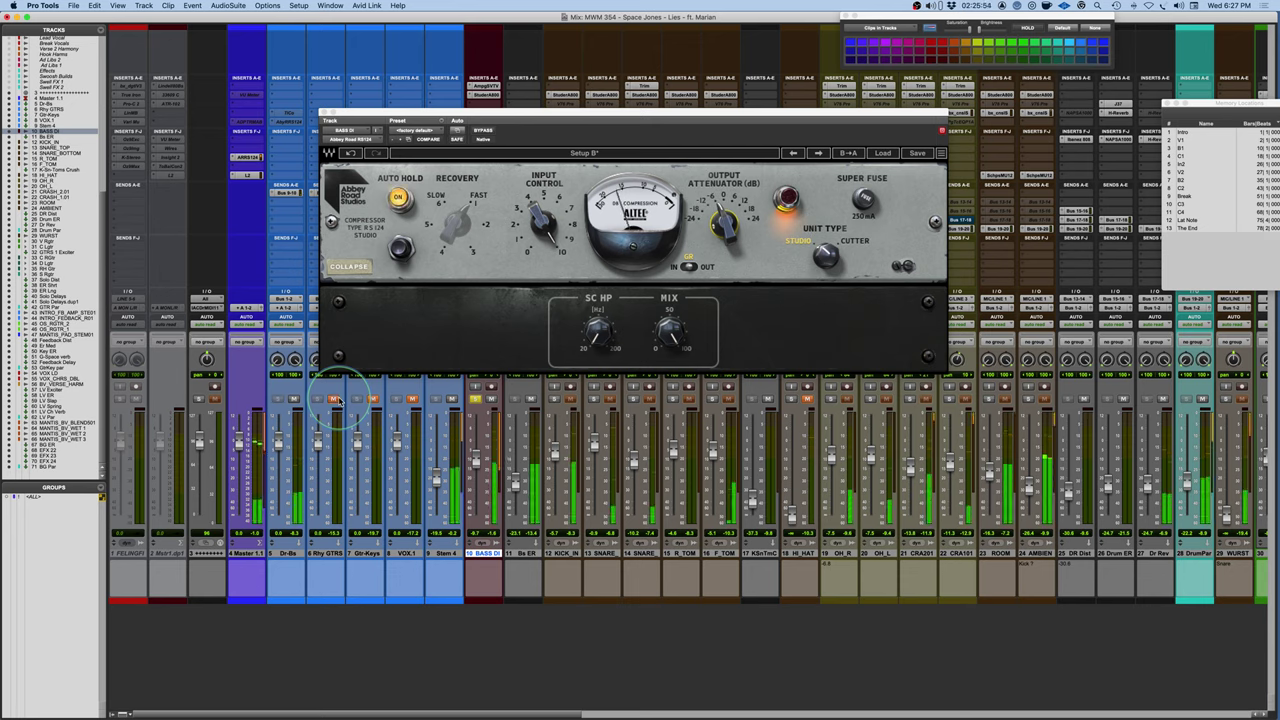
click(475, 399)
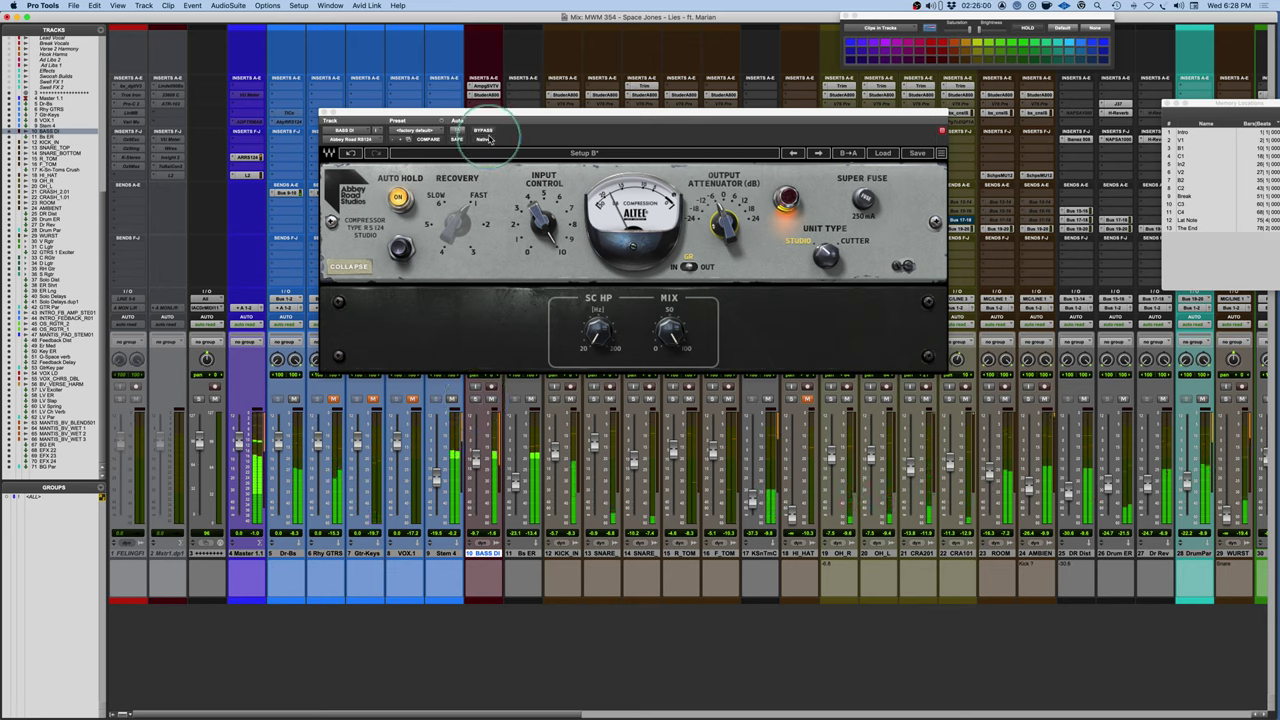
click(484, 131)
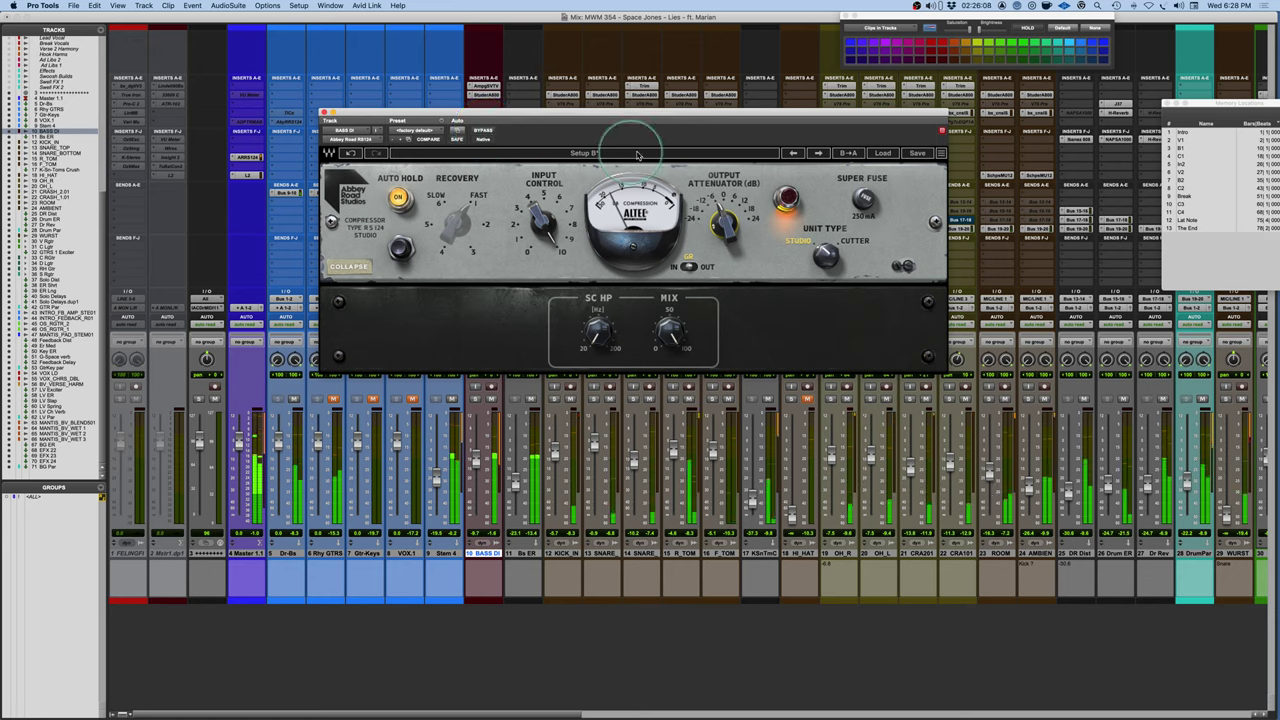
Compare Setup A with Setup B during playback and fine-tune Setup B's Output Attenuator.
click(592, 153)
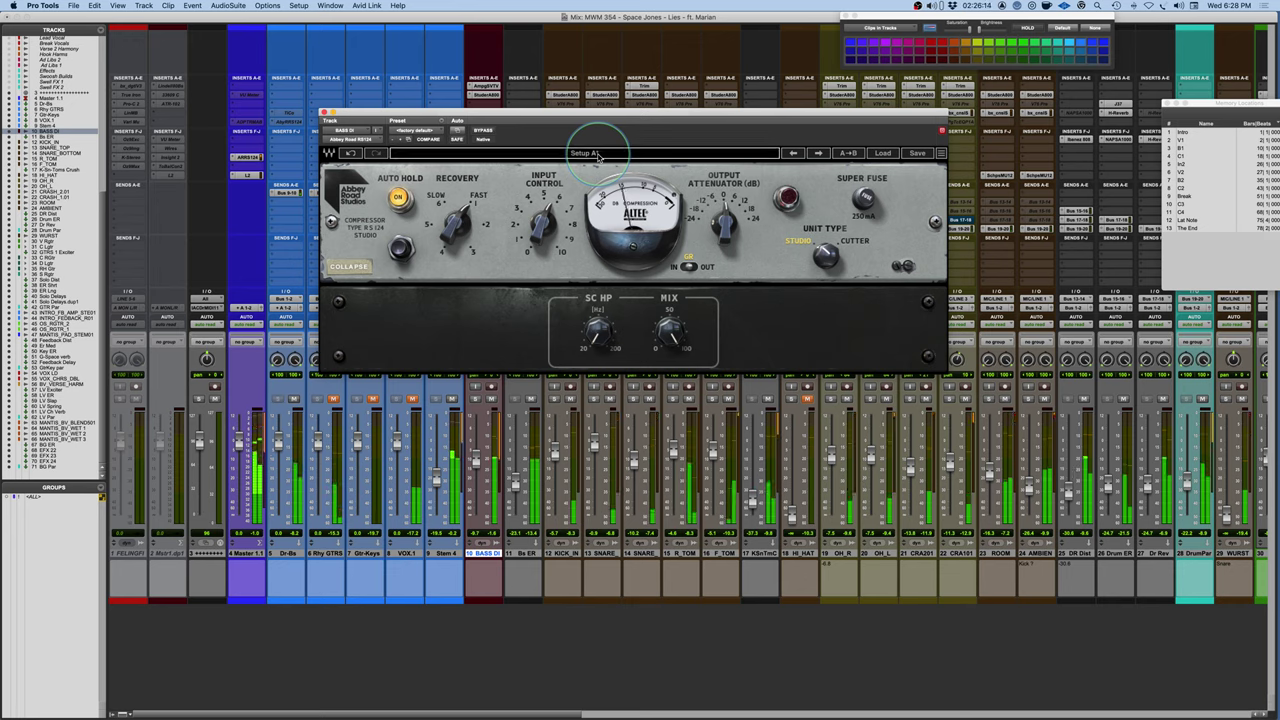
click(592, 153)
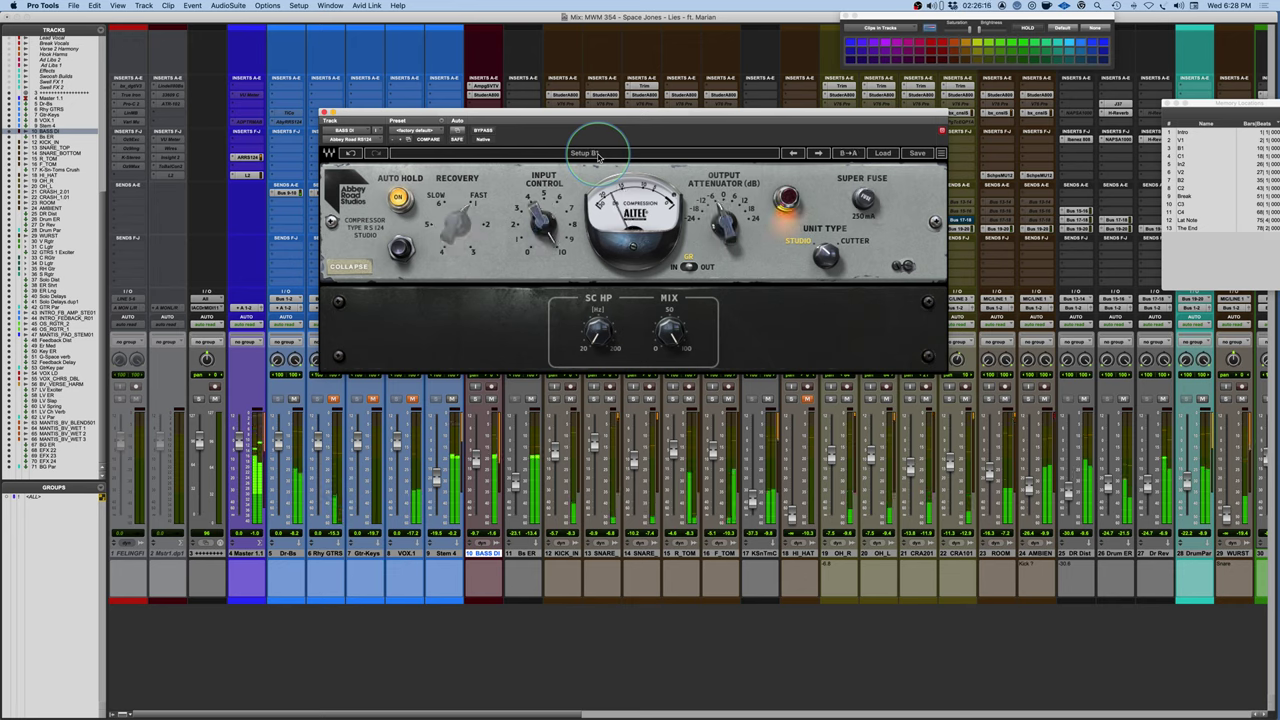
drag(725, 224, 727, 225)
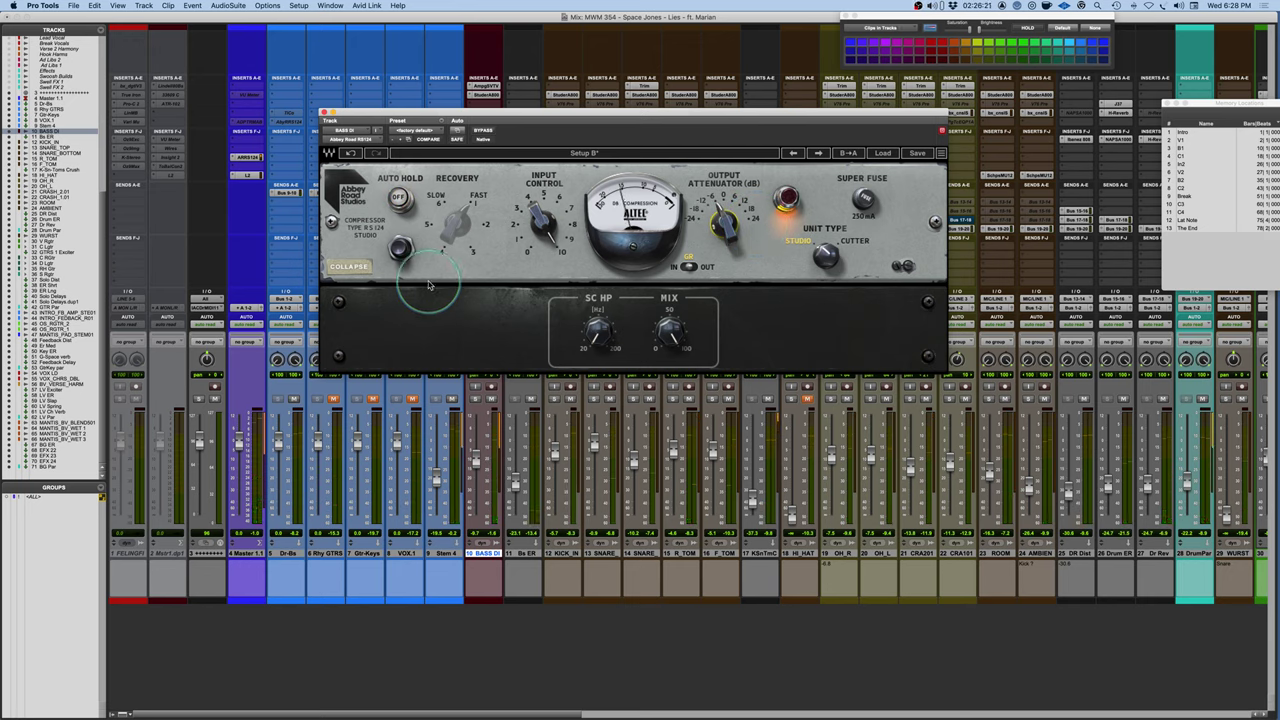
Unmute Rhy GTRS, compare the two compressor setups against the guitars, and readjust Setup B's Output Attenuator.
click(333, 399)
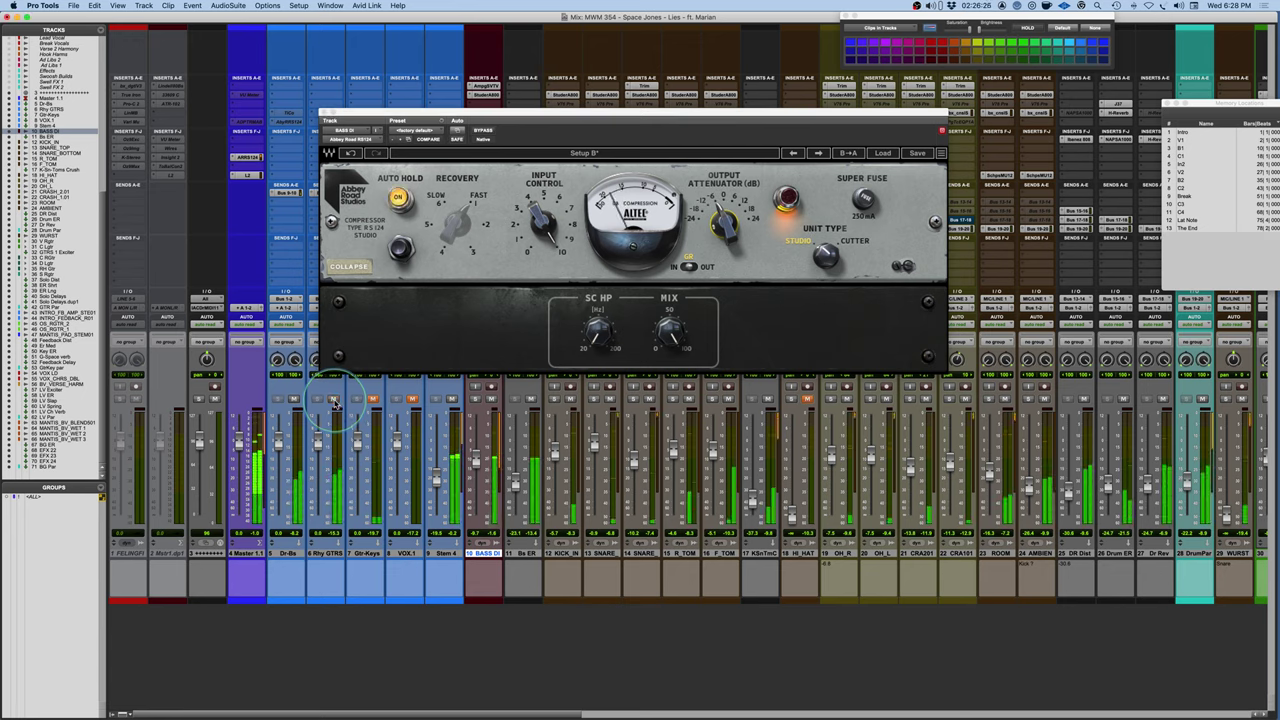
click(657, 153)
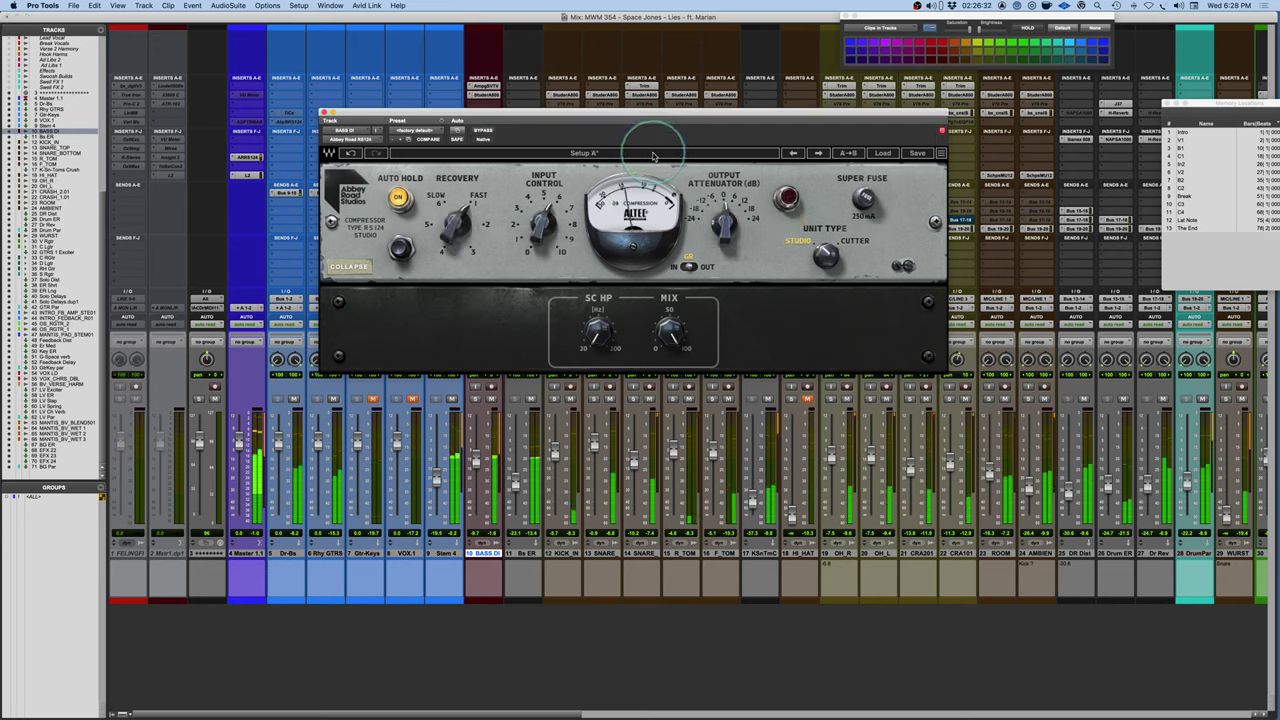
click(653, 155)
click(724, 246)
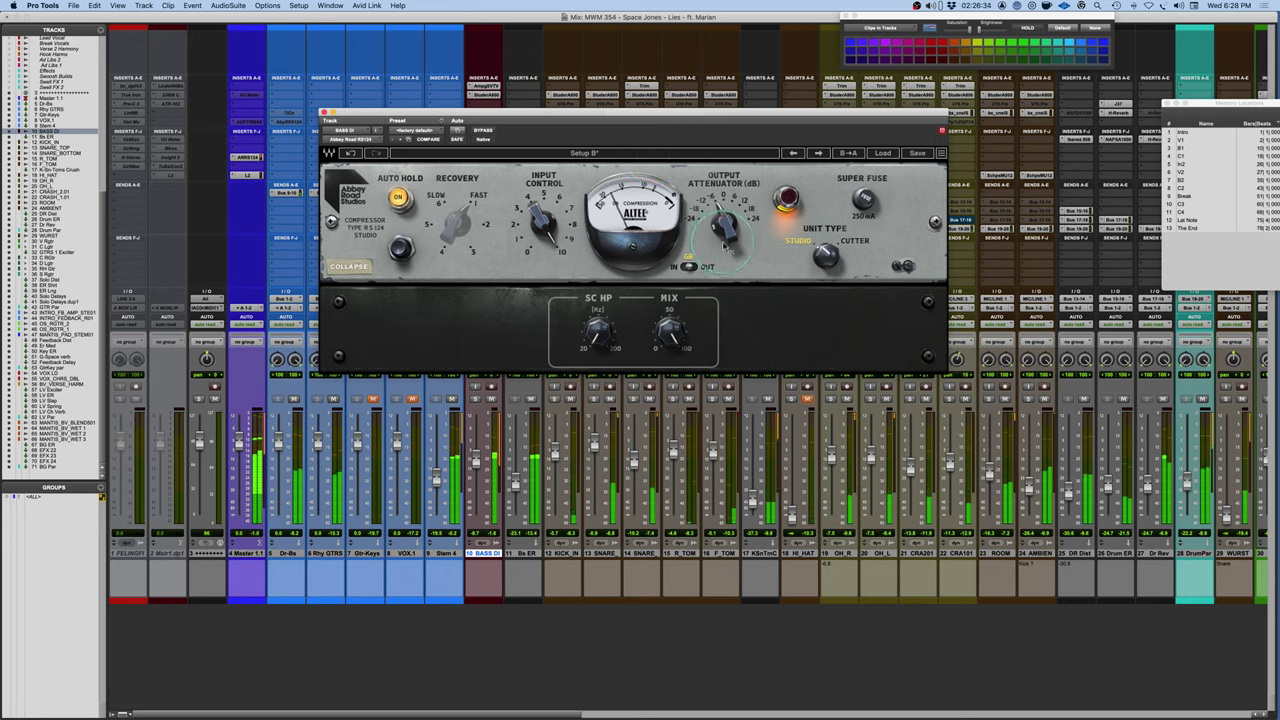
drag(724, 246, 724, 250)
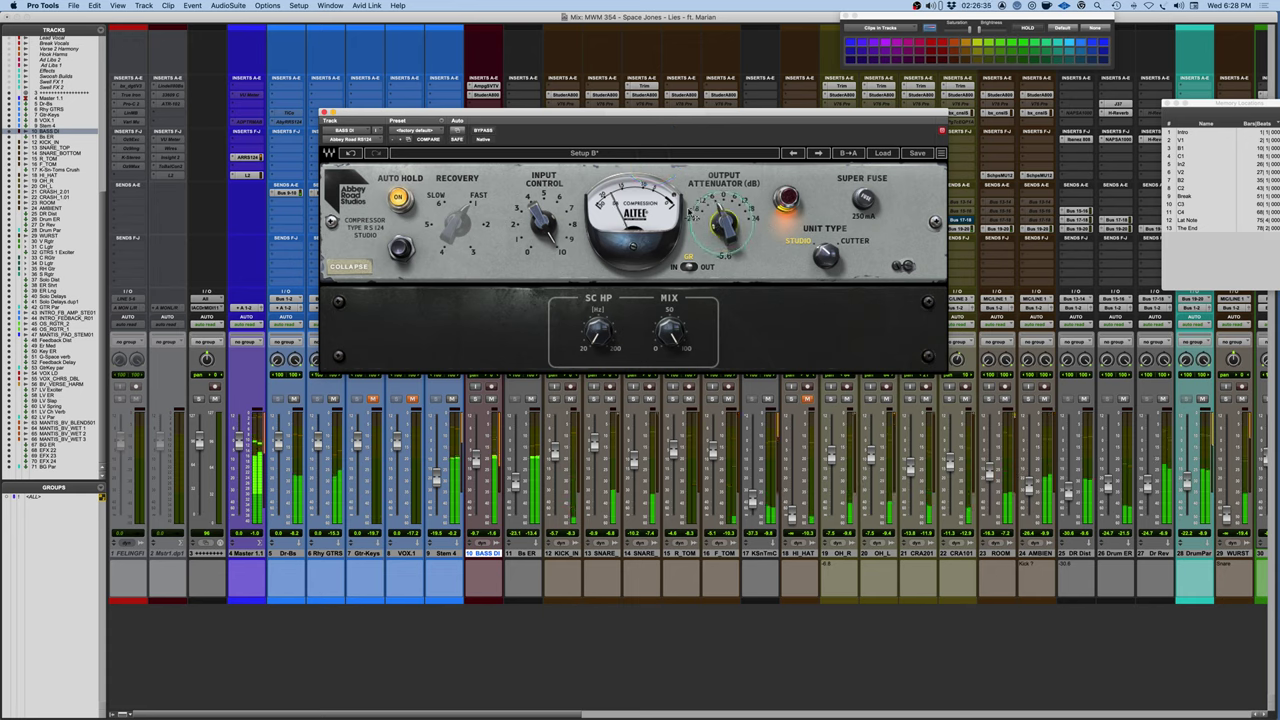
Compare the Cutter and Studio unit types on the BASS DI compressor during playback, leaving Studio selected.
click(462, 130)
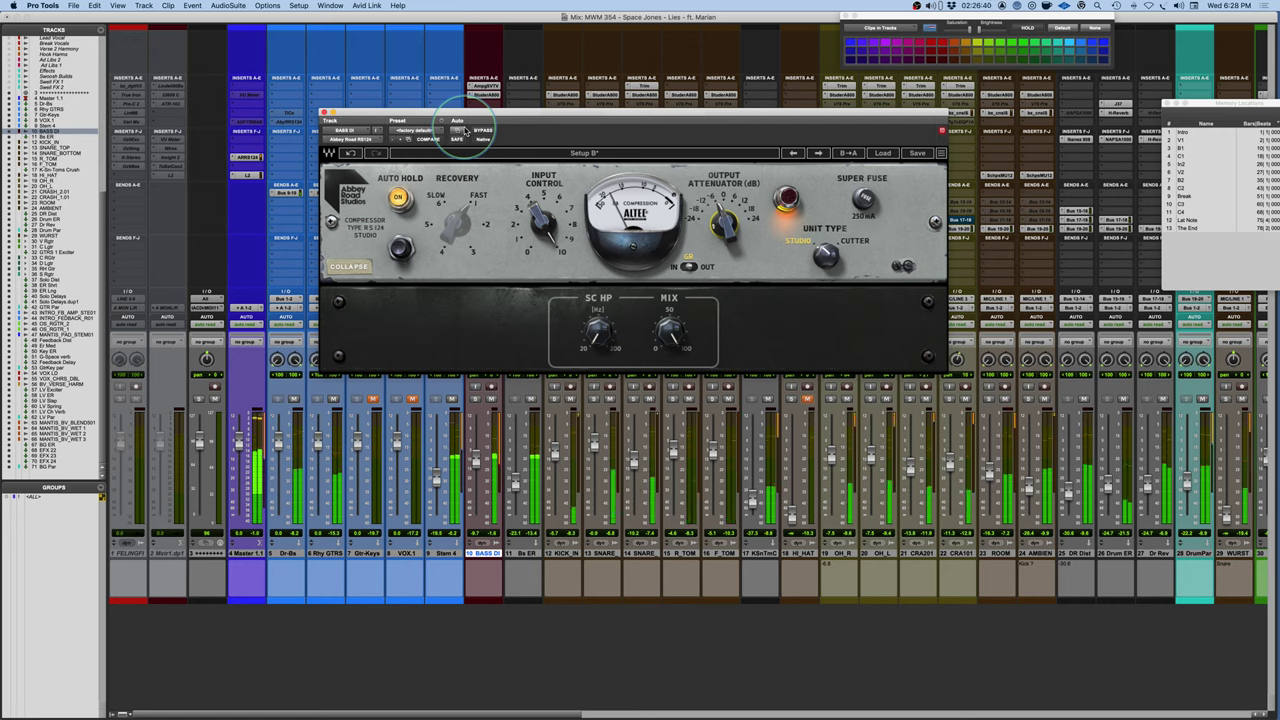
click(826, 256)
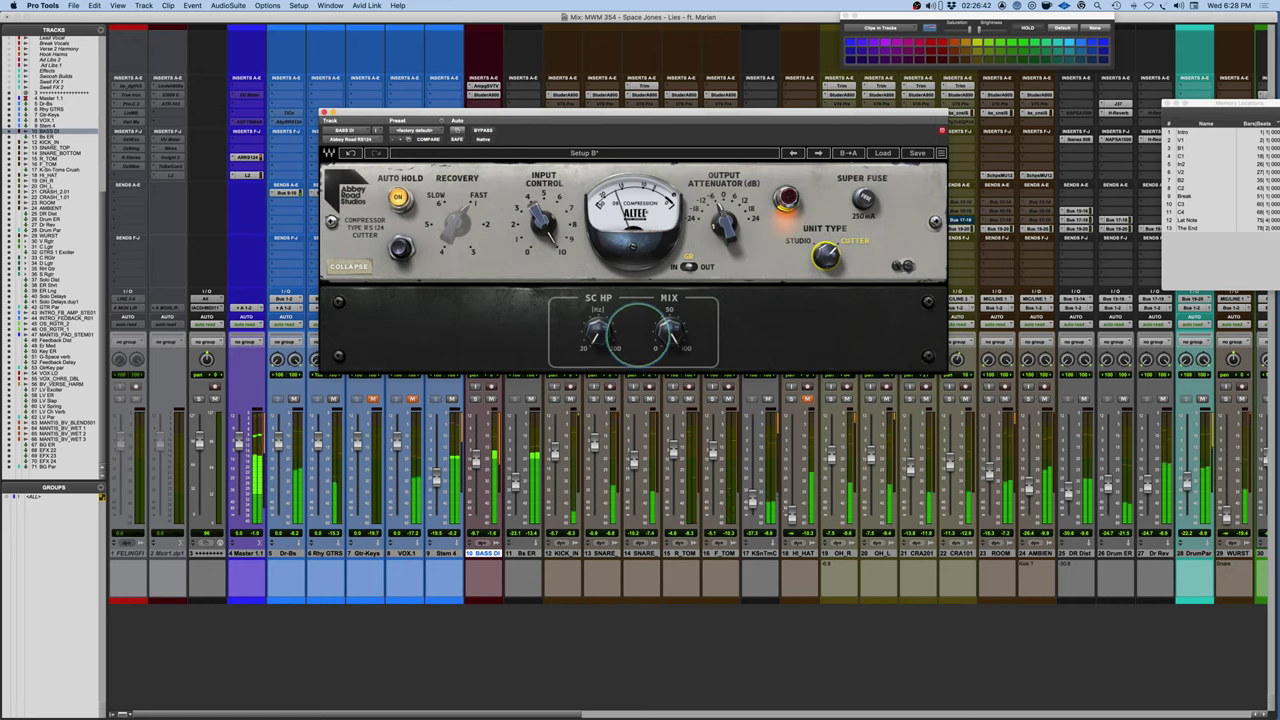
click(826, 256)
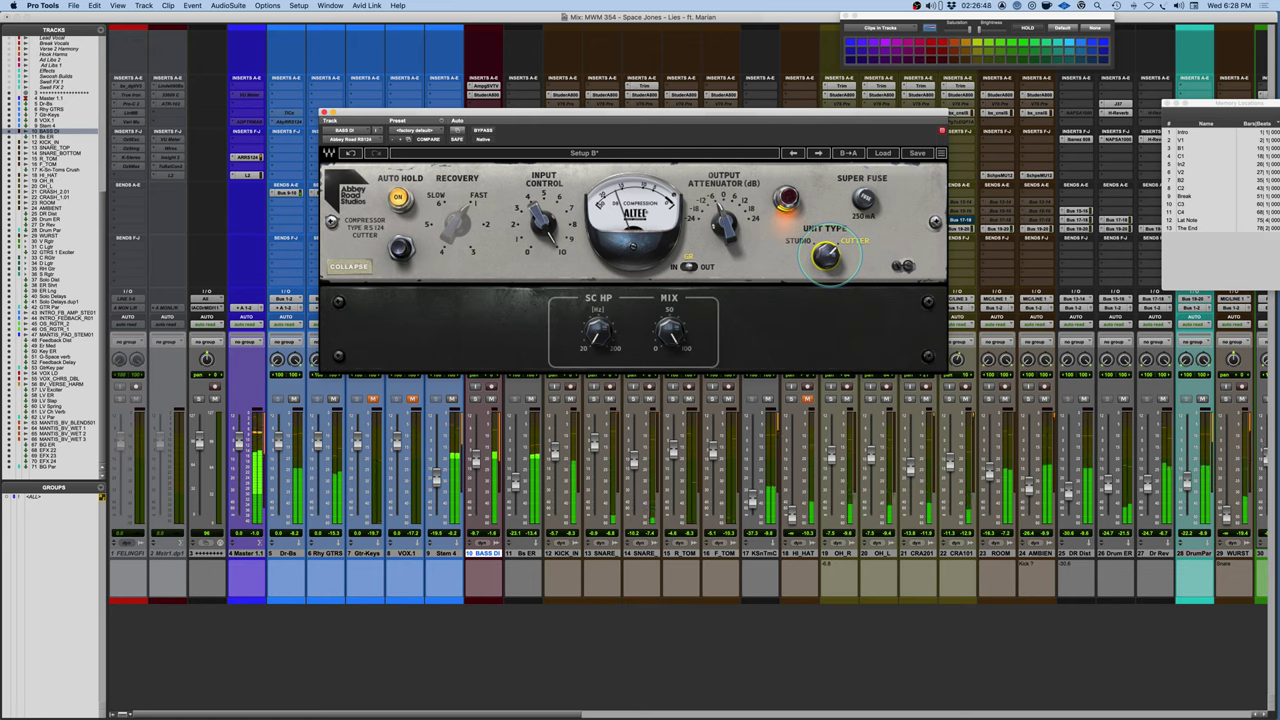
click(845, 242)
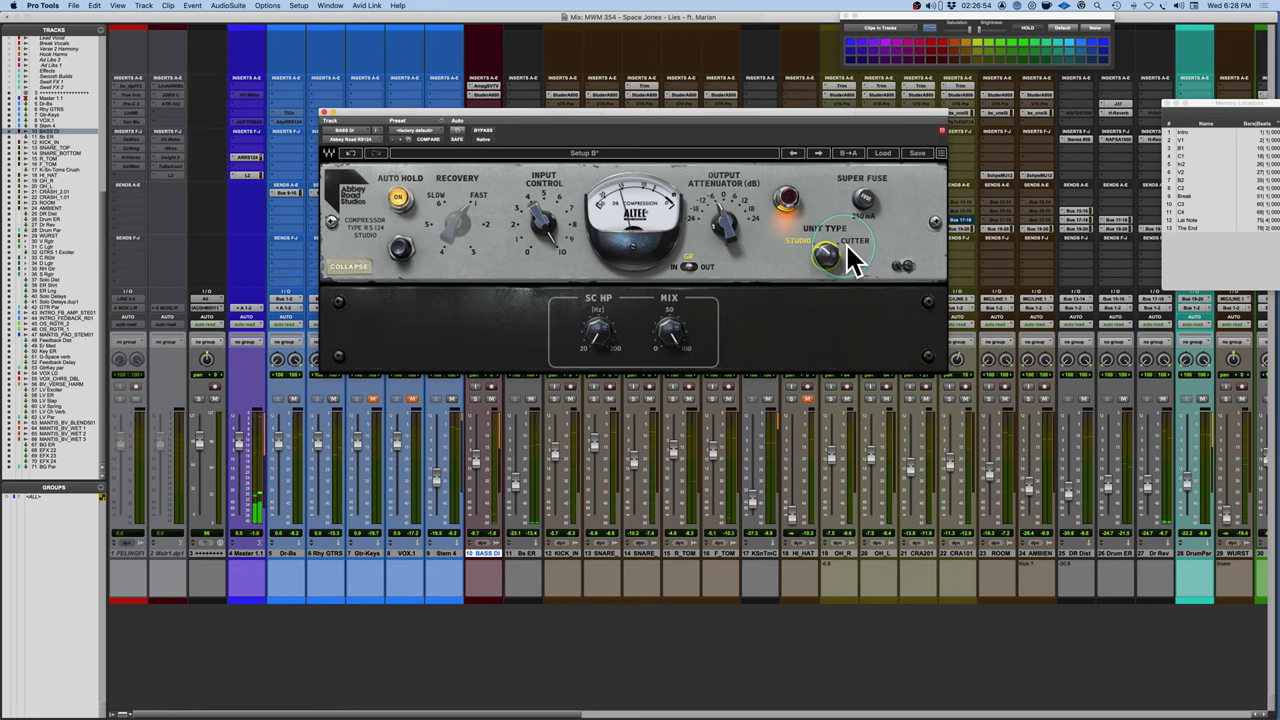
Close the BASS DI compressor and unmute the Gtr-Keys and VOX.1 tracks.
click(322, 113)
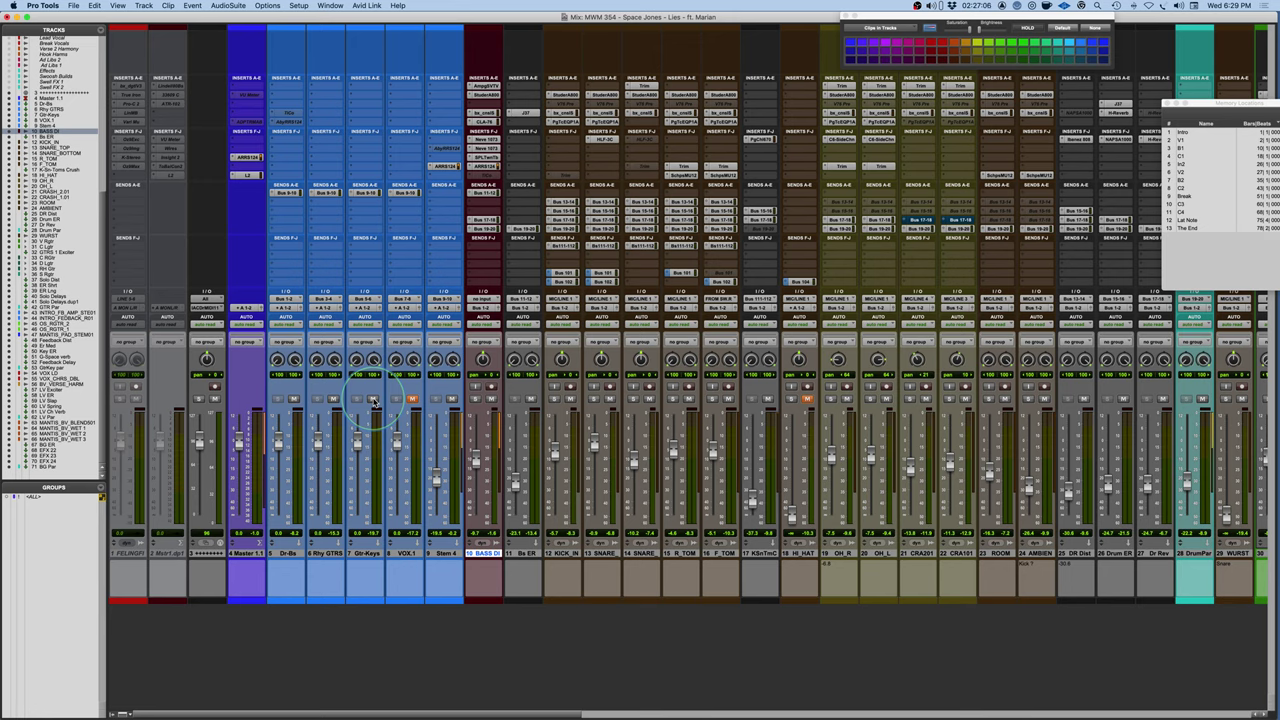
click(412, 399)
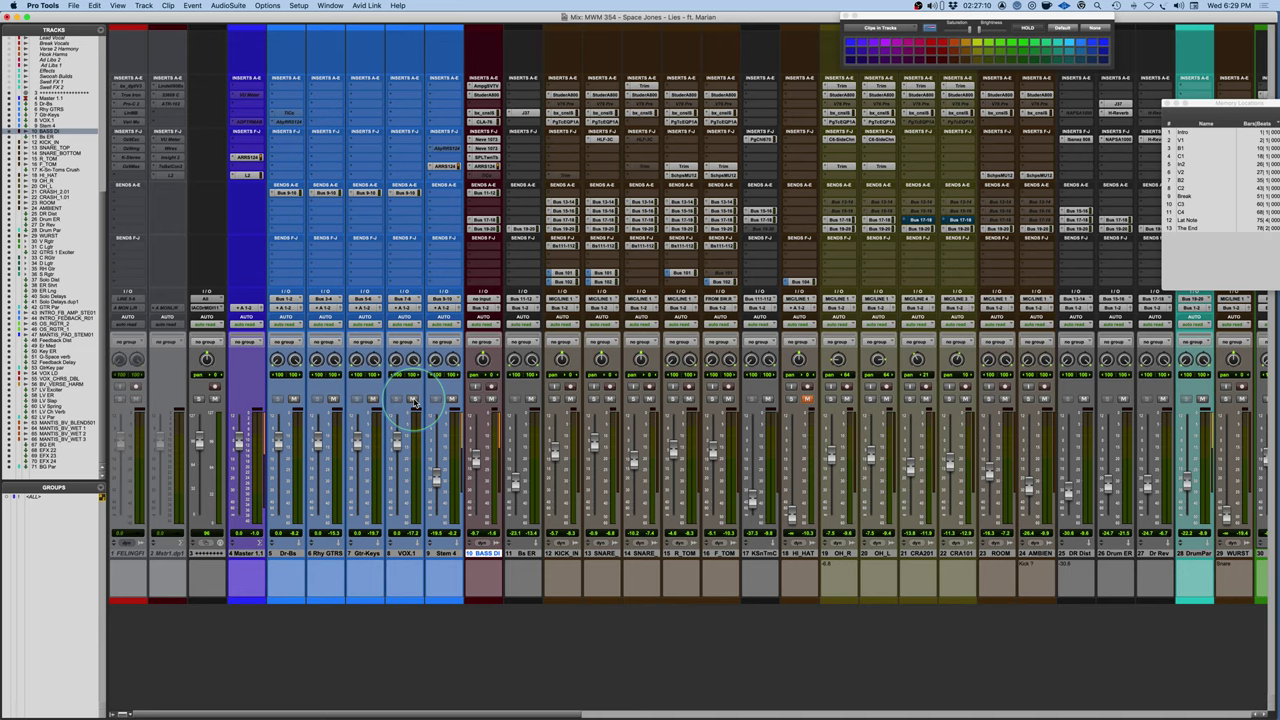
Open the stereo RS124 compressor on the GTR Par track, examine its left and right channel settings, and close it.
scroll(677, 638, right, 10)
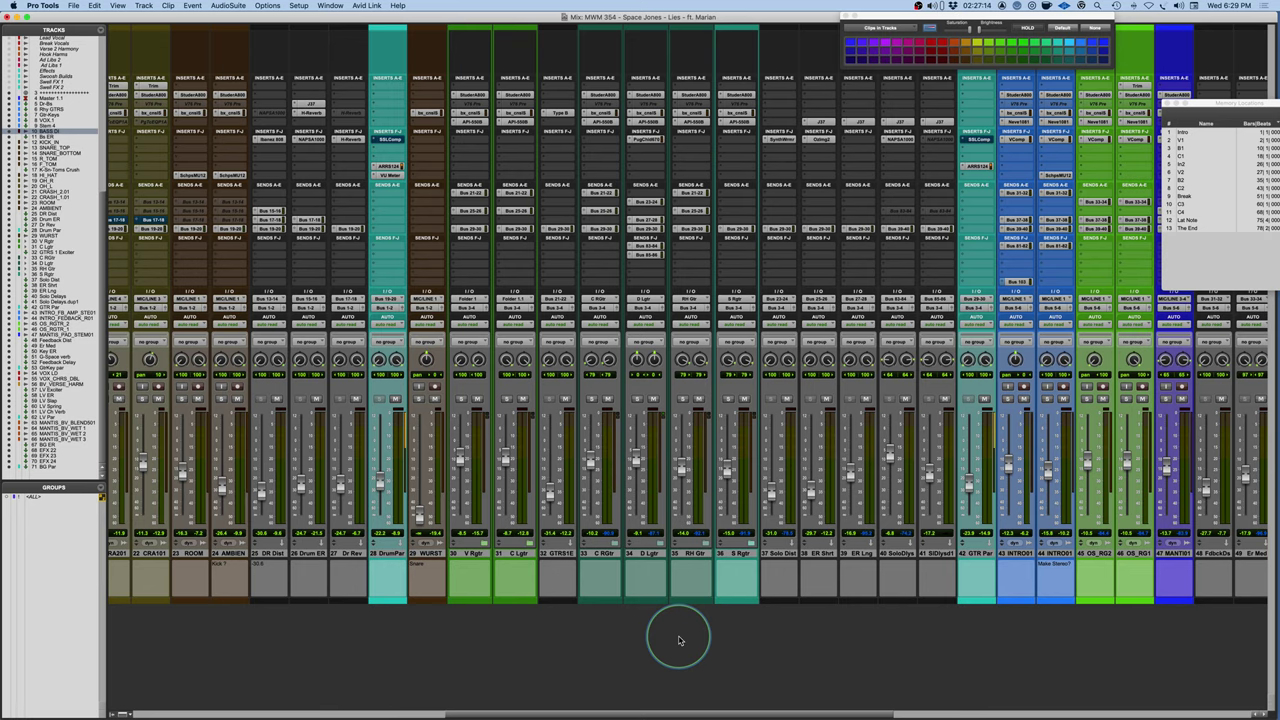
scroll(679, 640, right, 5)
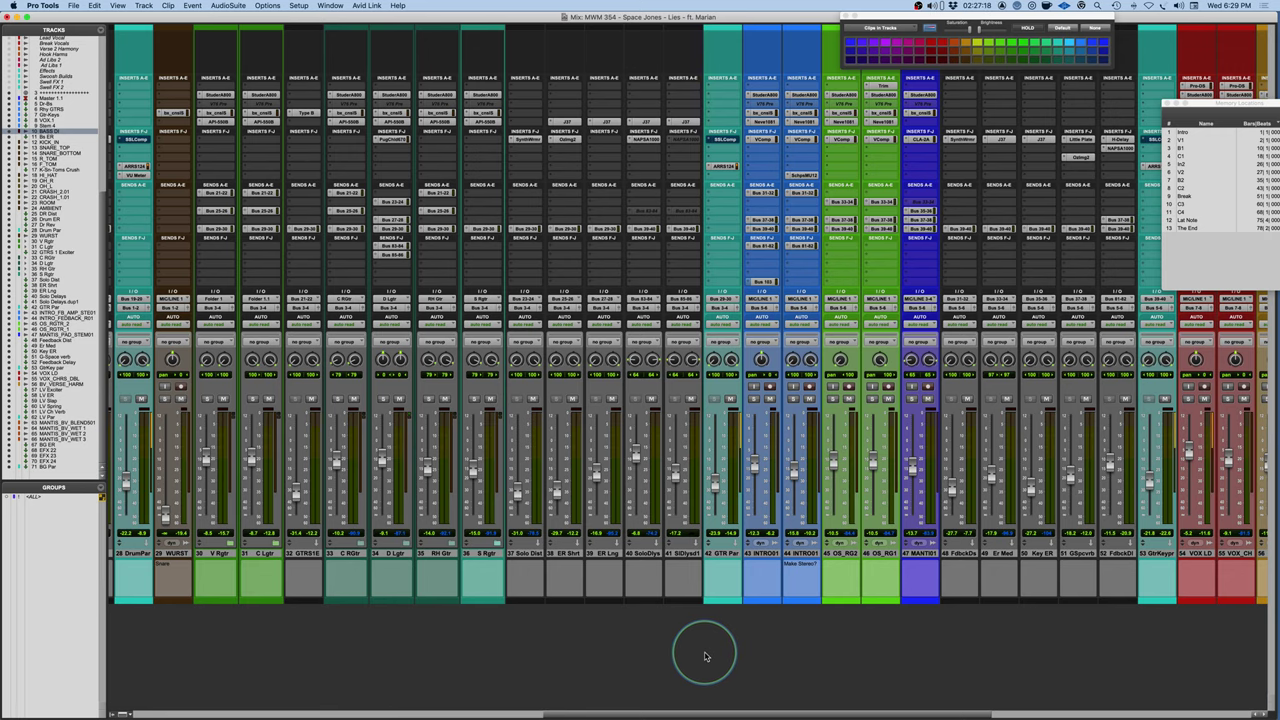
scroll(706, 651, right, 2)
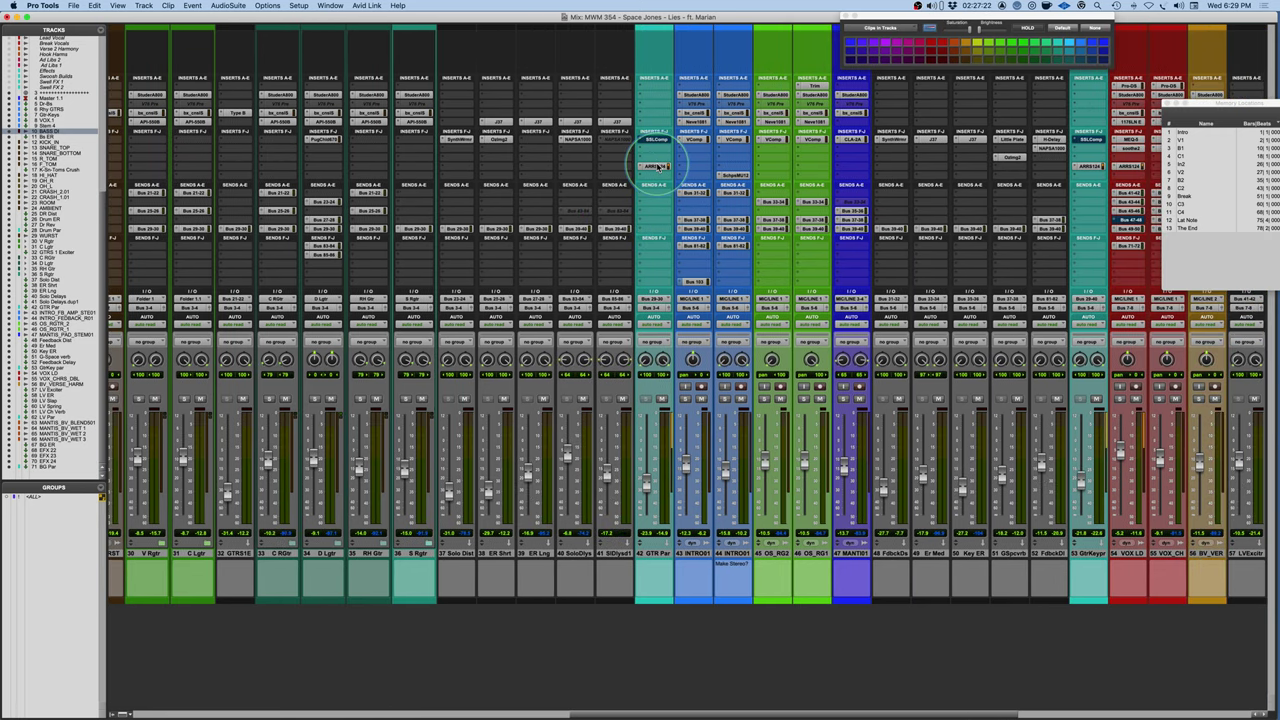
click(657, 166)
drag(694, 114, 693, 236)
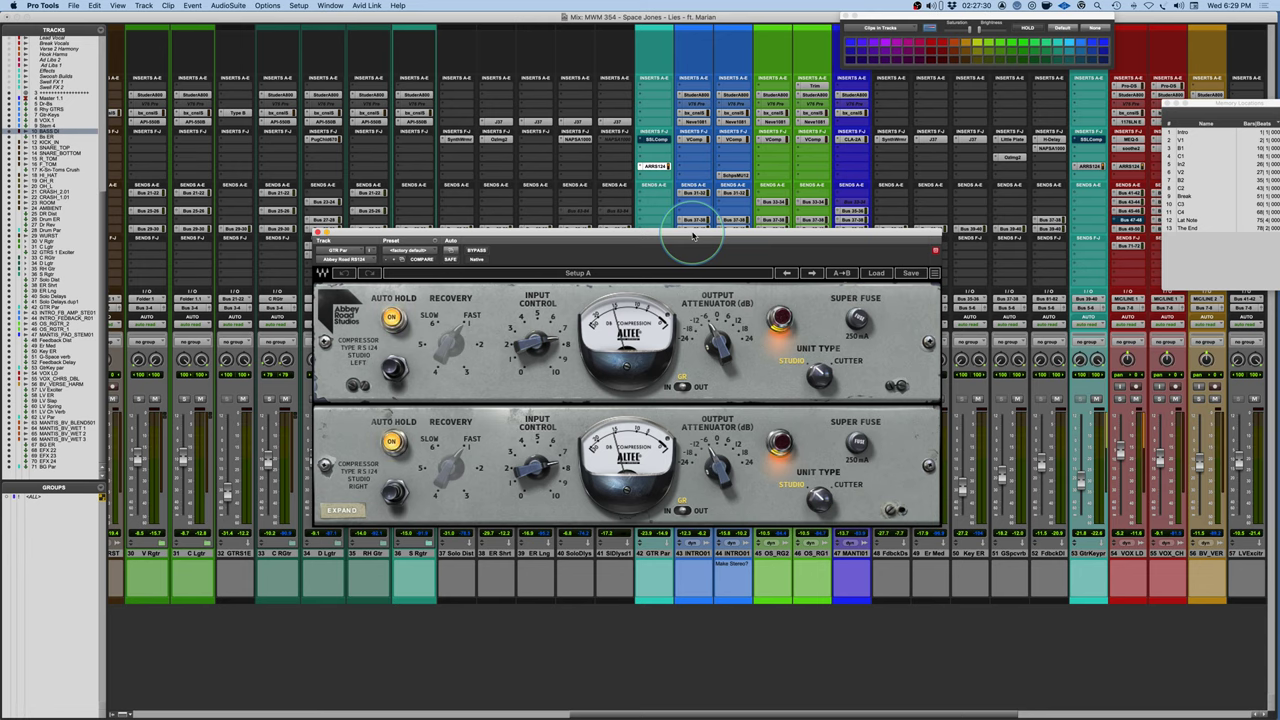
drag(693, 236, 734, 160)
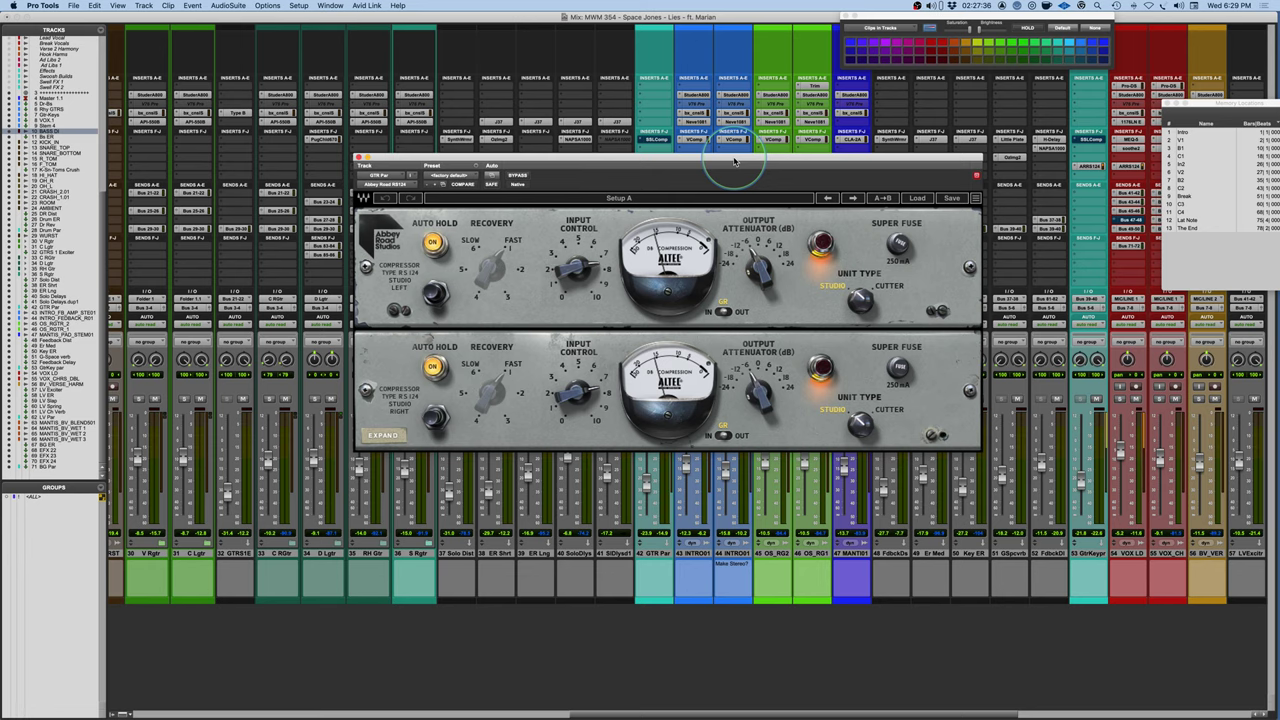
drag(734, 160, 536, 243)
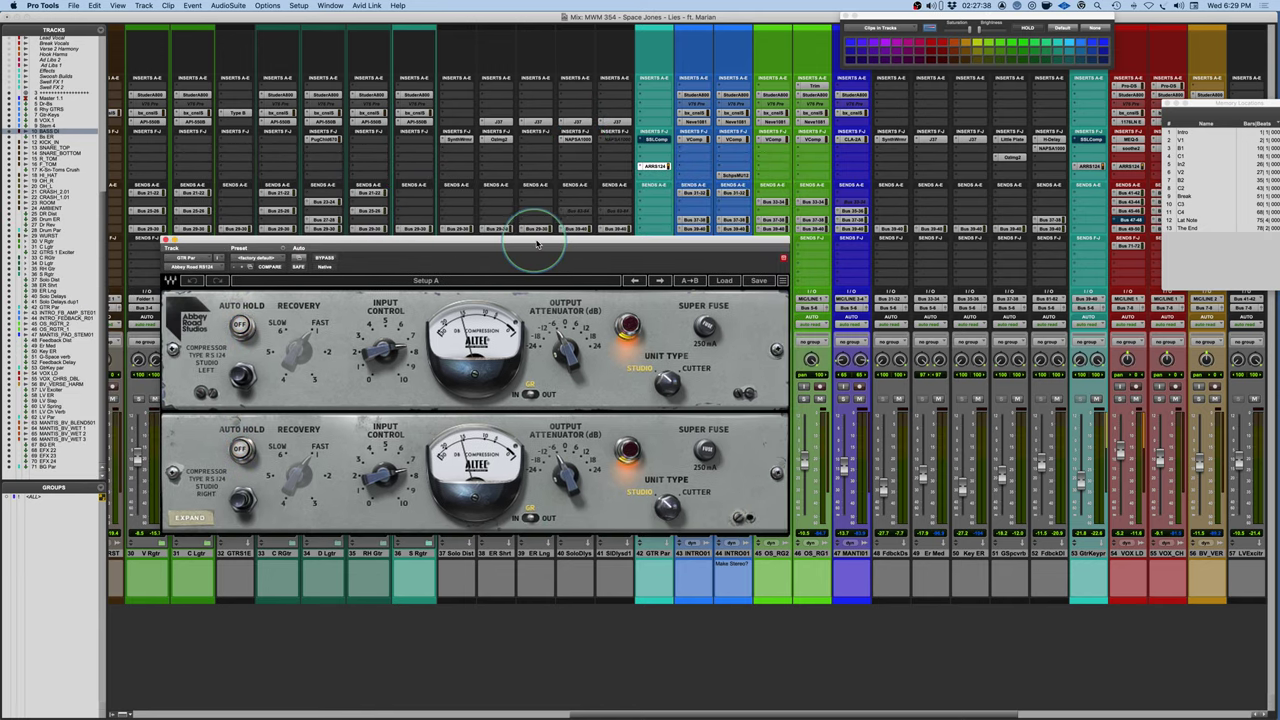
click(165, 242)
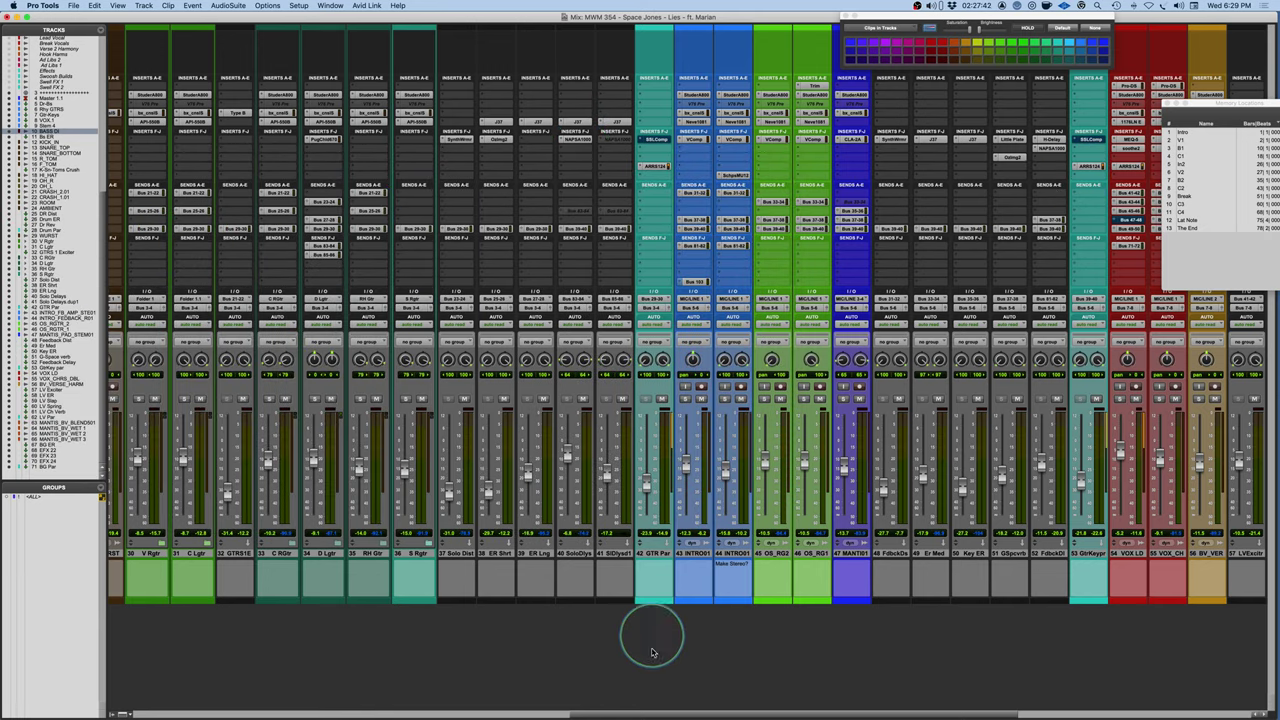
Solo the VOX LD track and place the playback start just before its first vocal clip in the Edit window.
scroll(652, 653, right, 5)
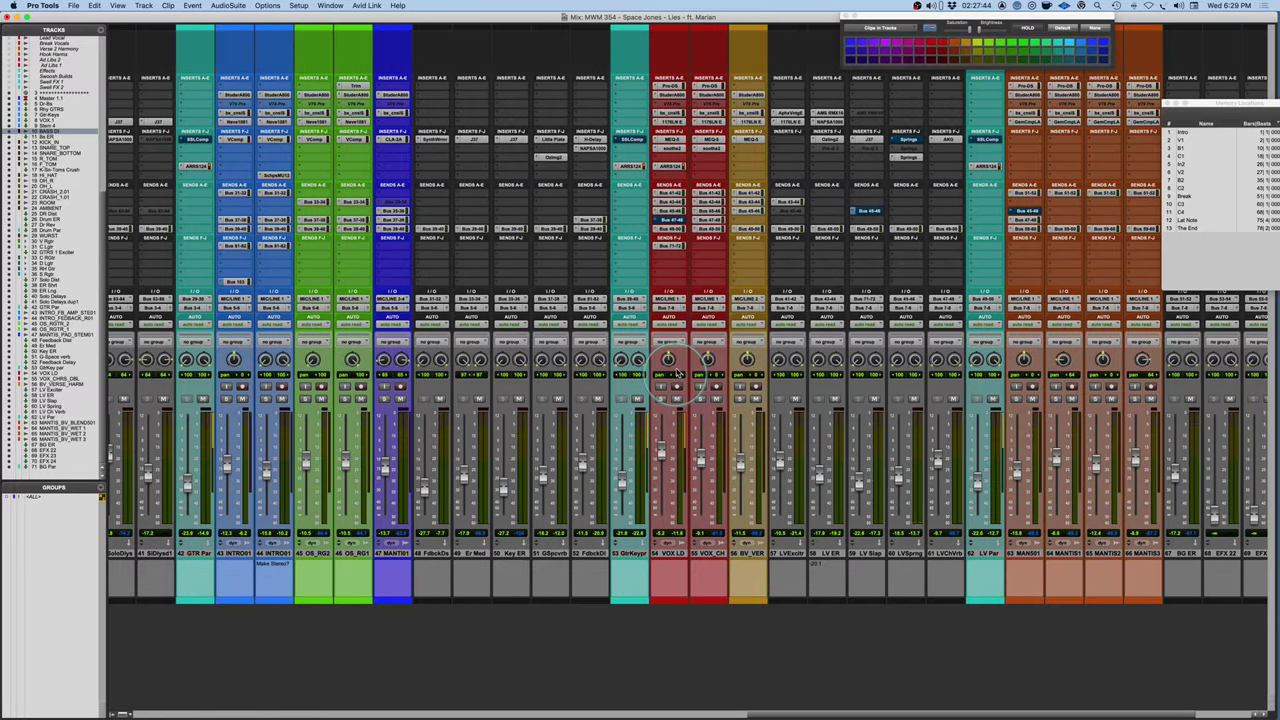
click(661, 399)
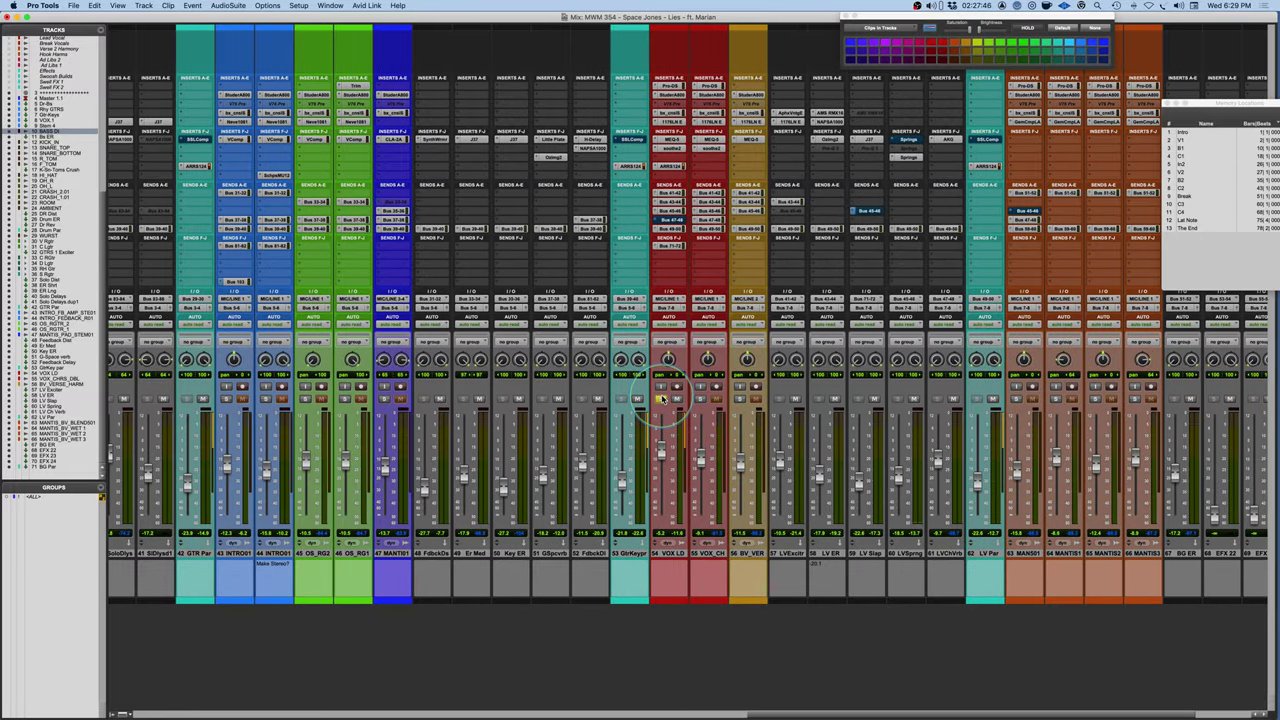
key(super+equal)
scroll(660, 511, down, 10)
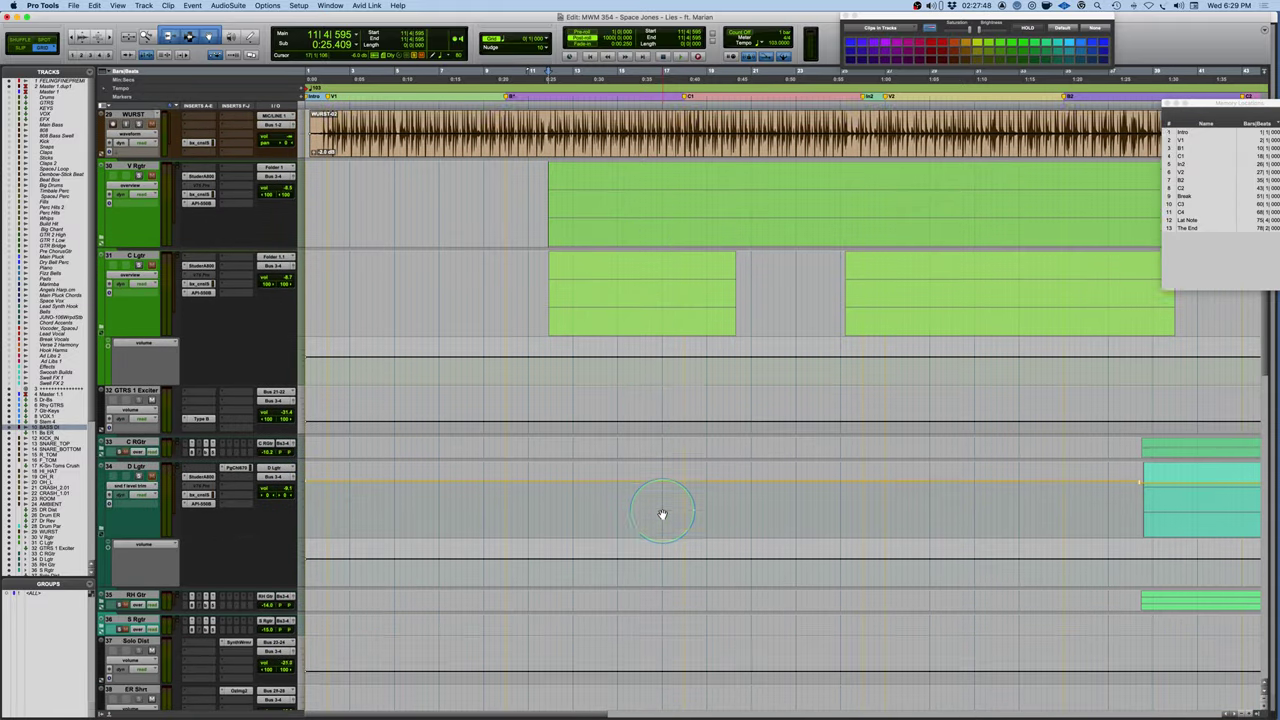
scroll(662, 514, down, 5)
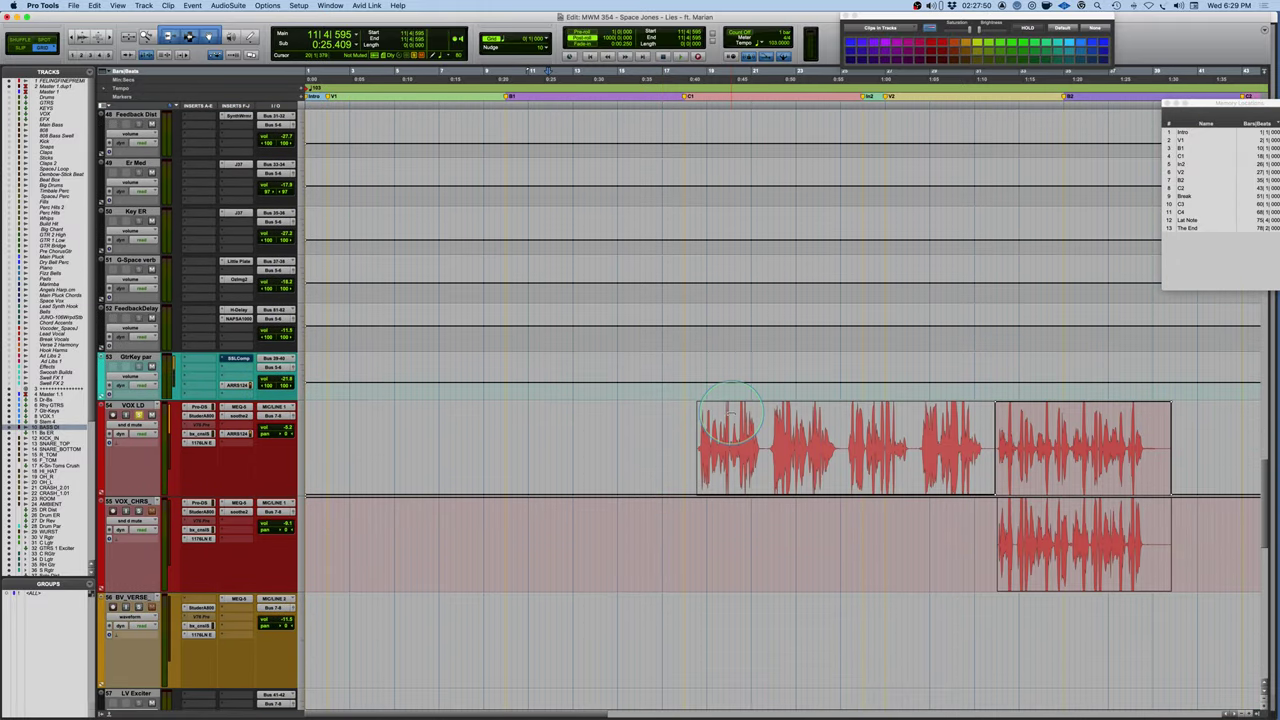
click(694, 452)
key(super+equal)
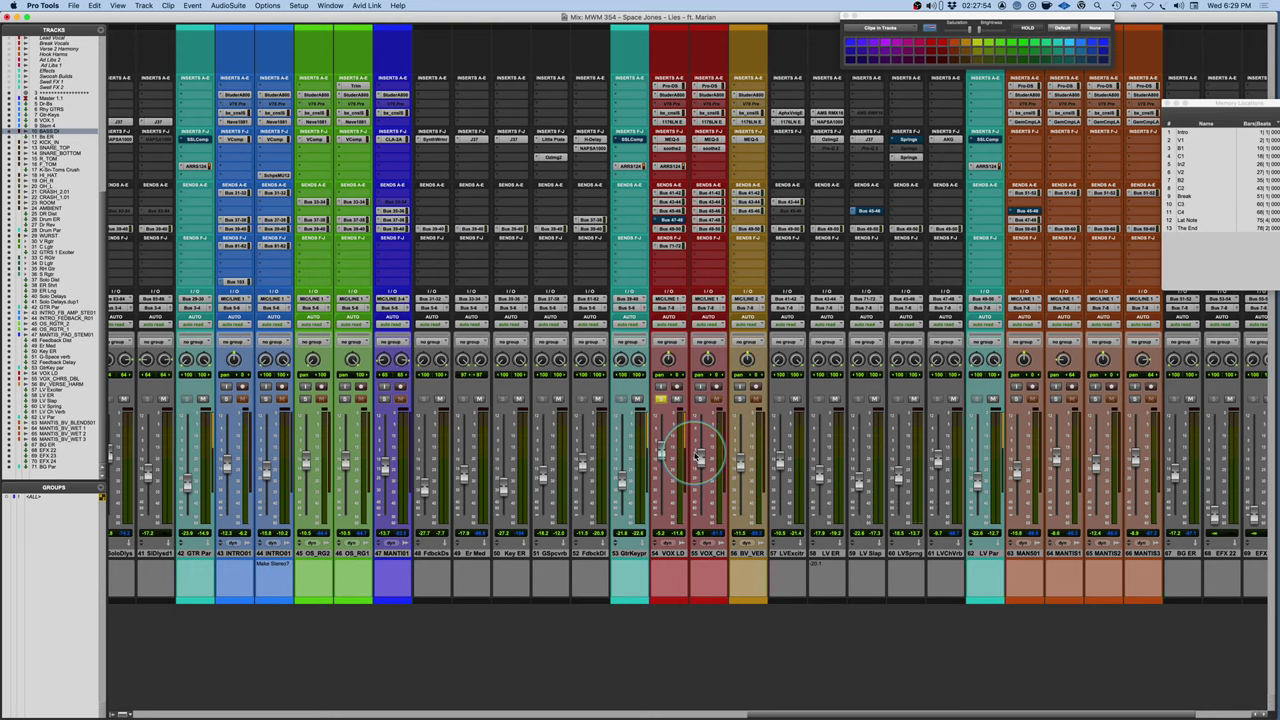
Open the RS124 compressor on VOX LD and compare it with bypass during playback.
click(669, 167)
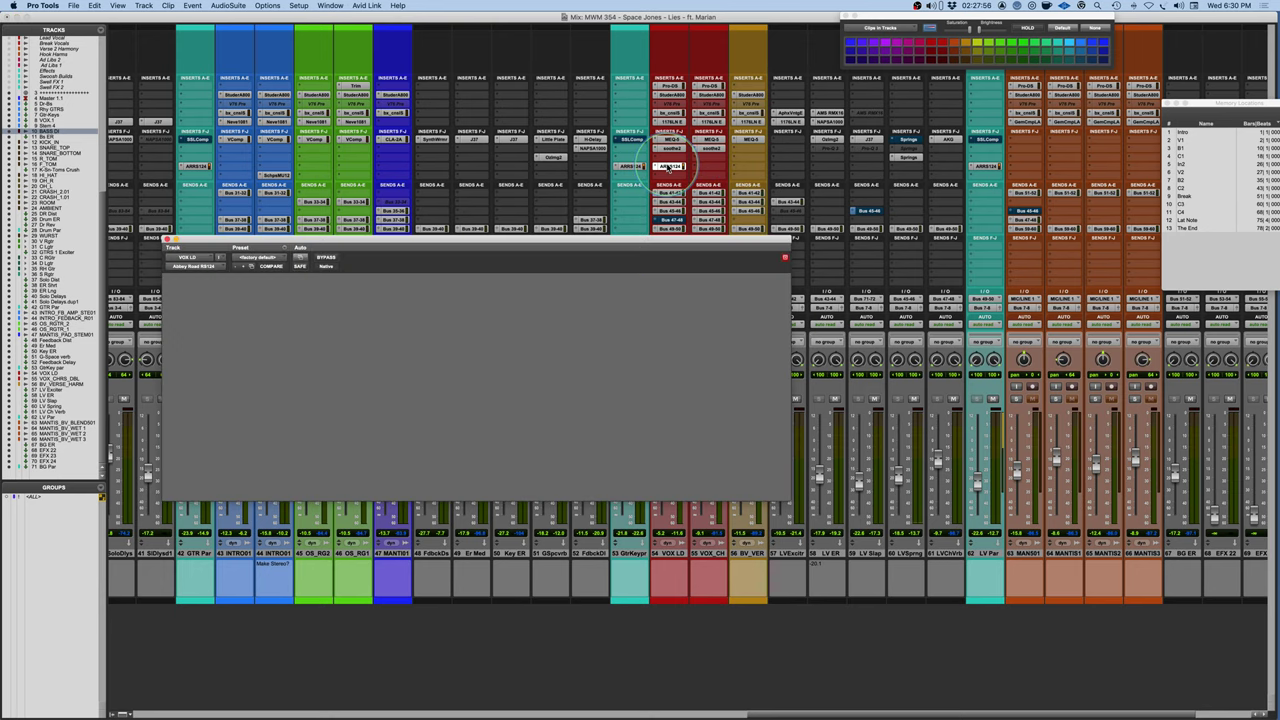
drag(653, 239, 828, 125)
key(space)
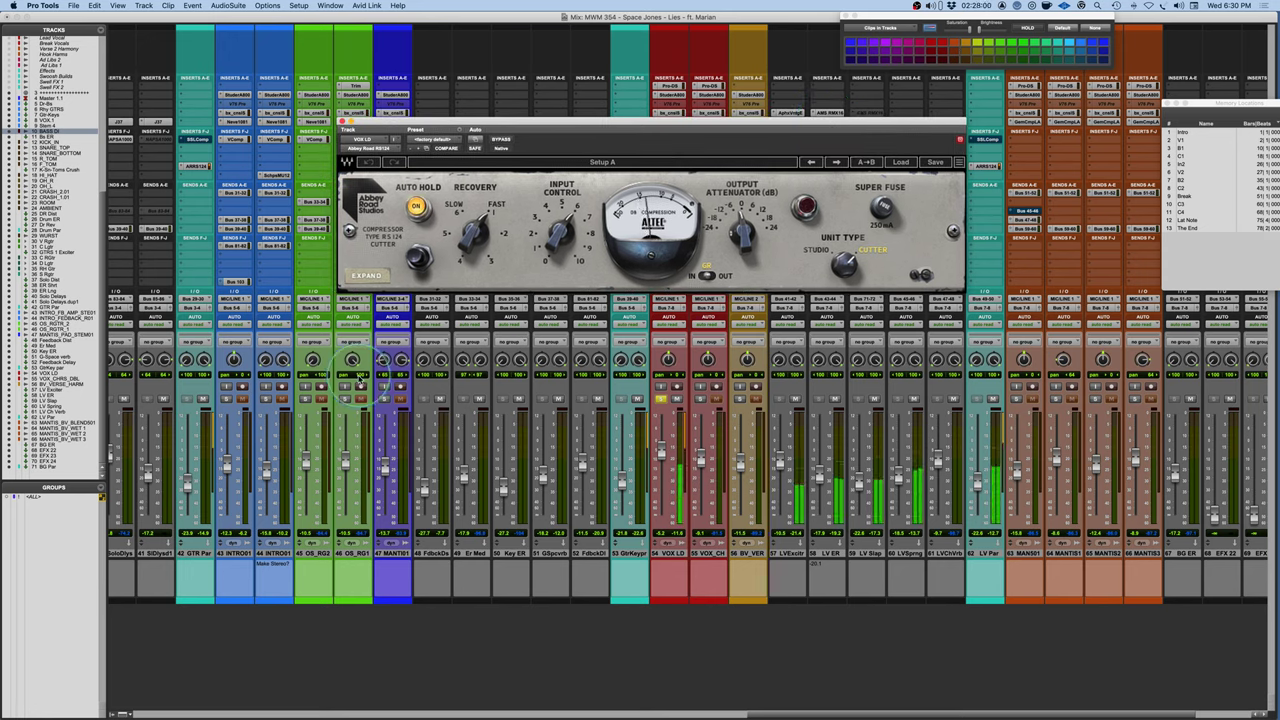
click(500, 139)
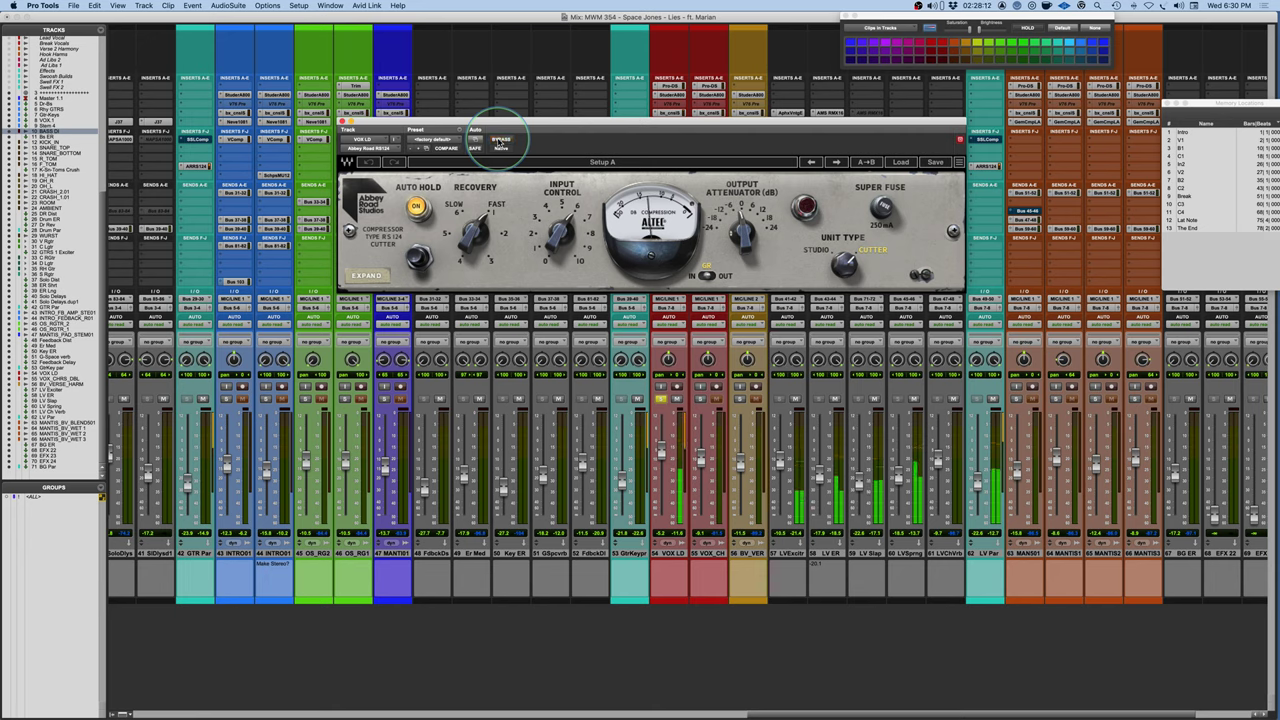
click(499, 141)
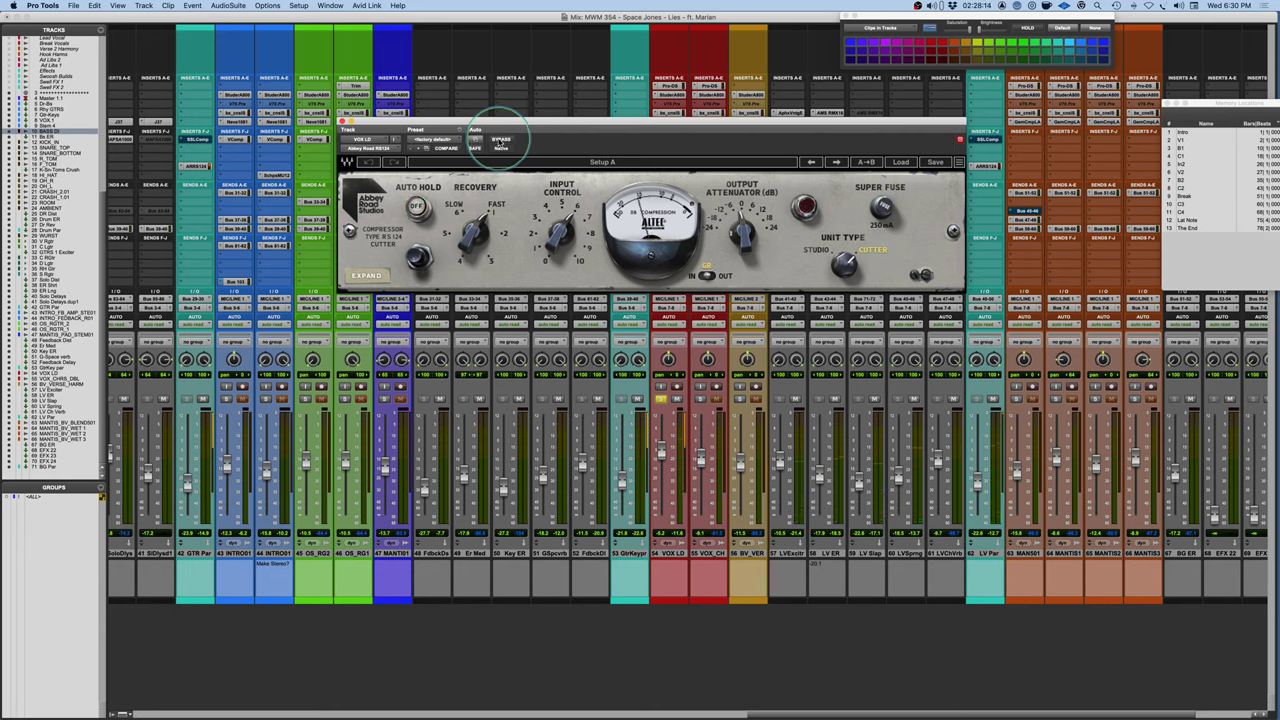
click(499, 141)
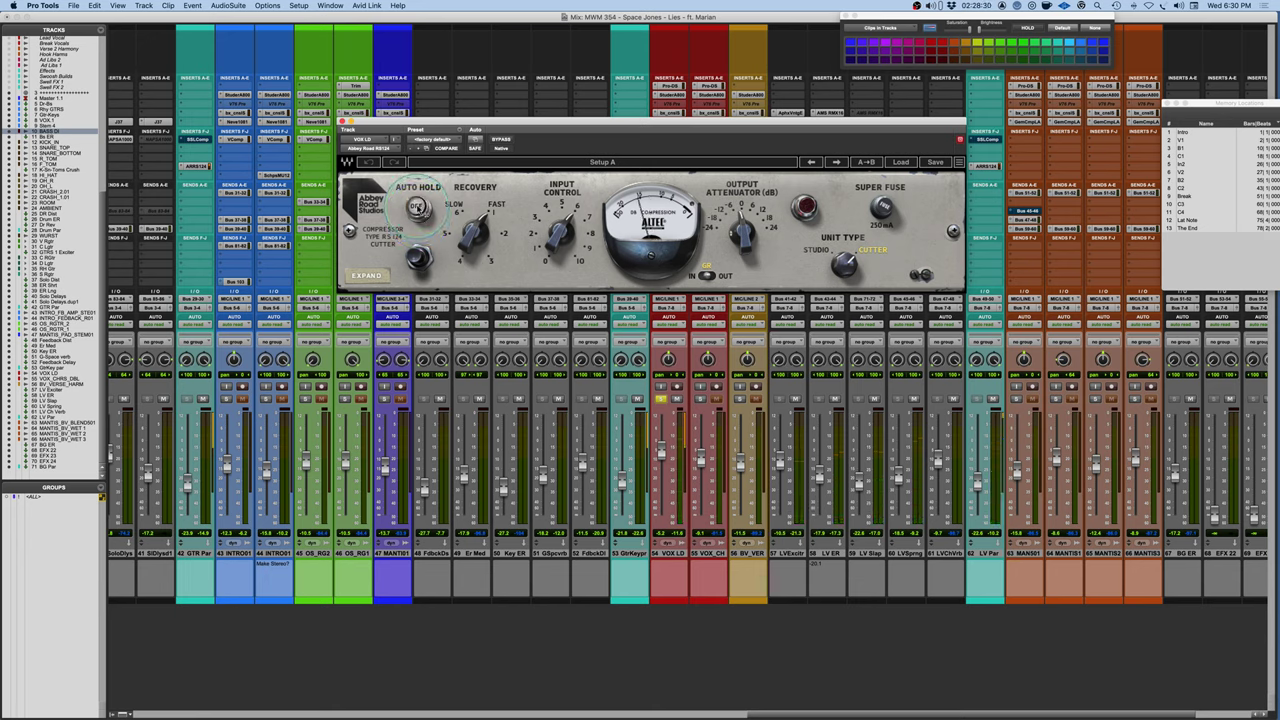
Toggle Auto Hold on the VOX LD compressor, copy Setup A to Setup B, and enable Super Fuse in Setup B.
click(418, 206)
click(417, 208)
click(866, 163)
click(889, 208)
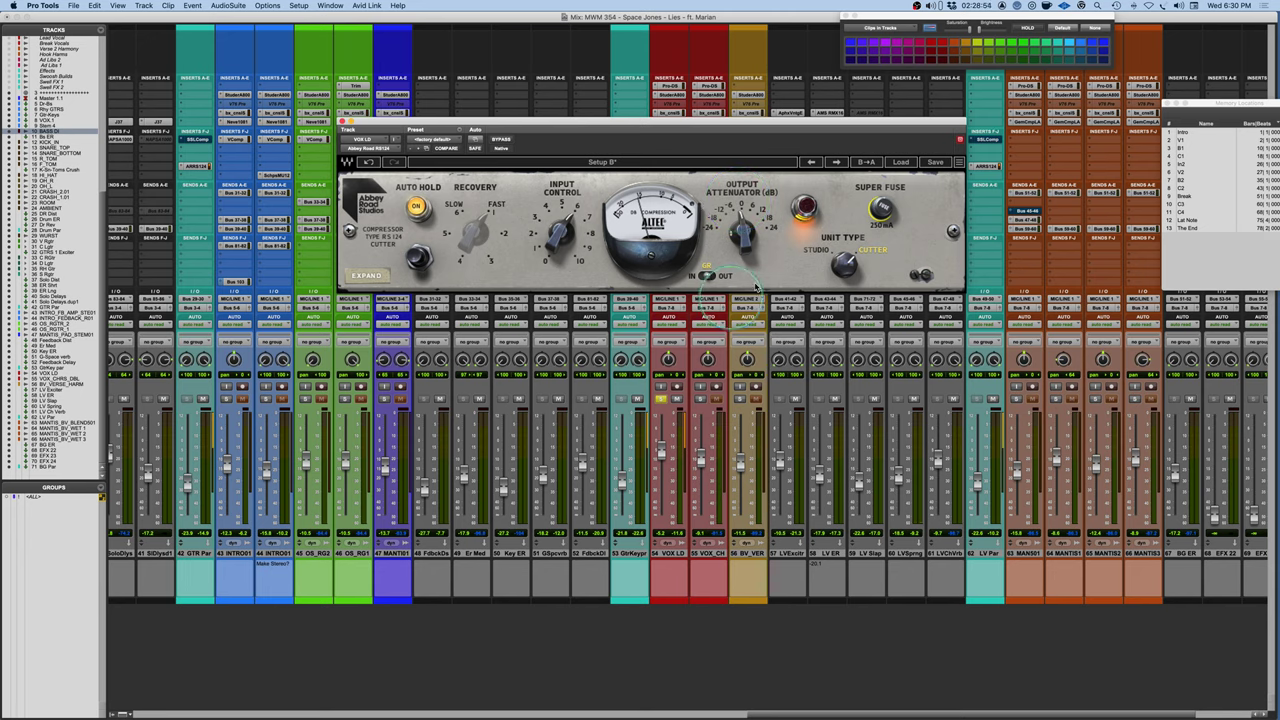
Raise Setup B's Input Control to near maximum and lower its Output Attenuator to about -10 dB, matching levels against bypass.
drag(742, 238, 742, 256)
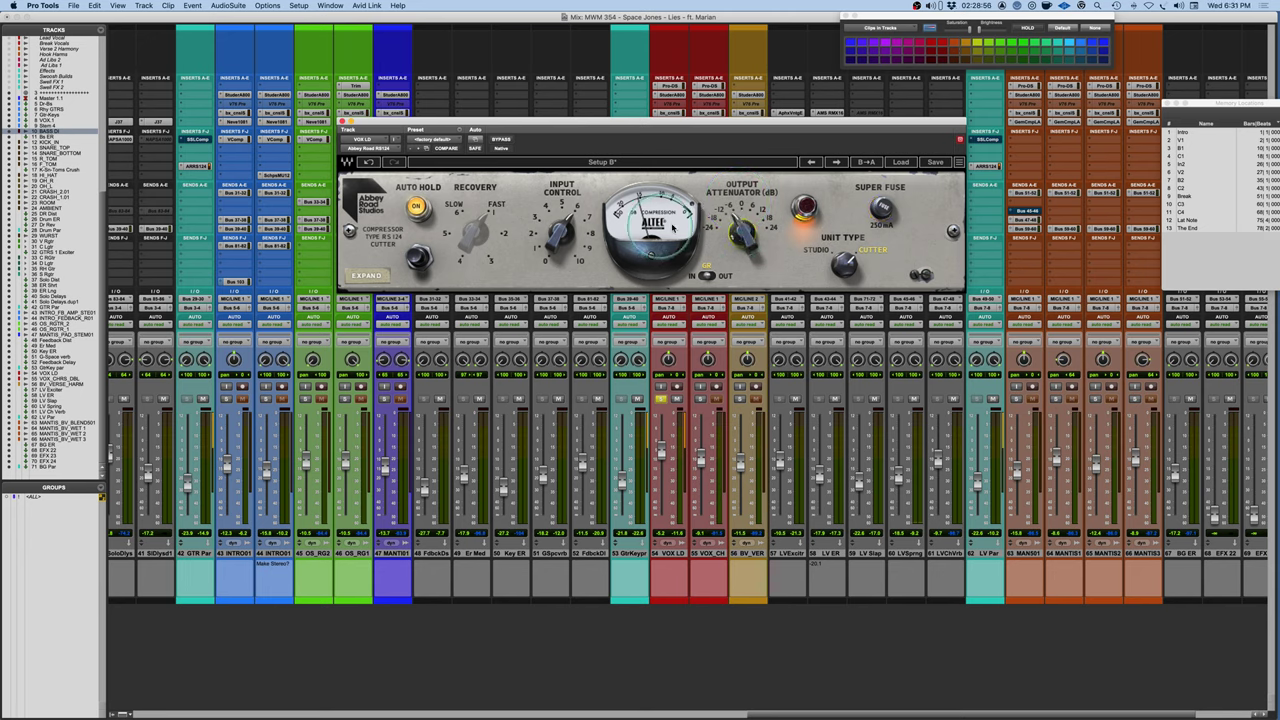
drag(558, 245, 563, 38)
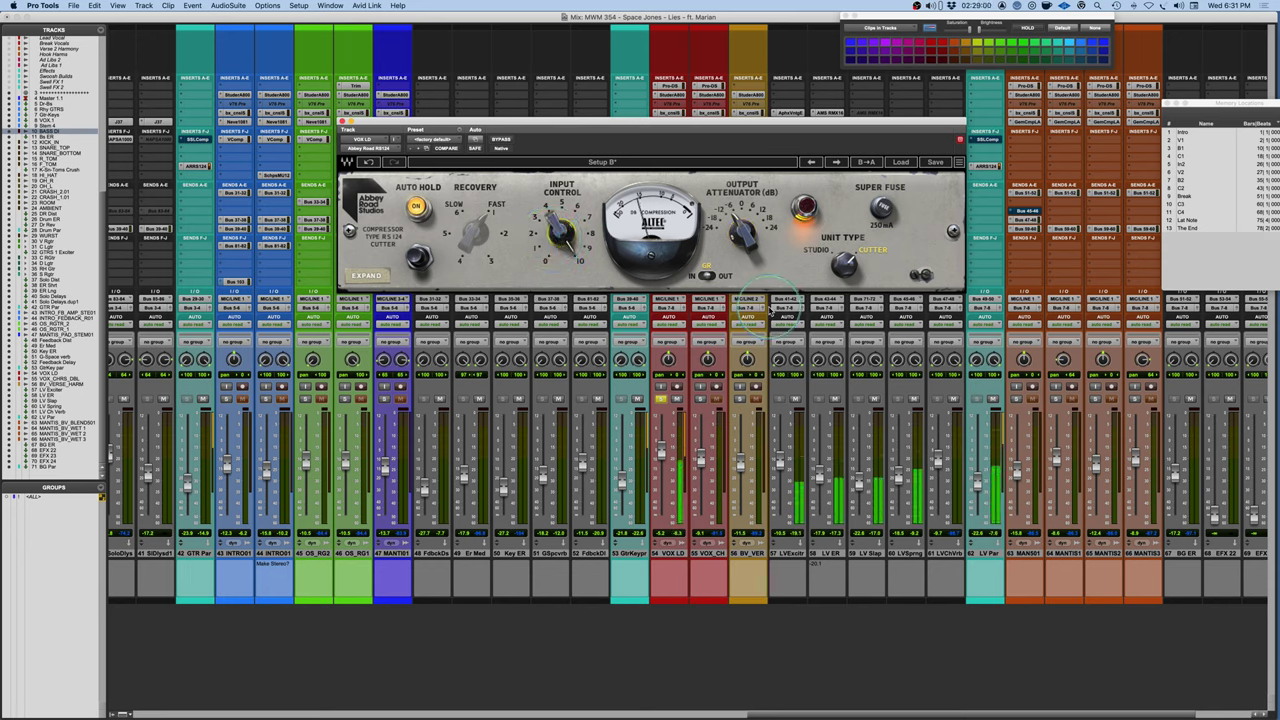
drag(742, 246, 742, 238)
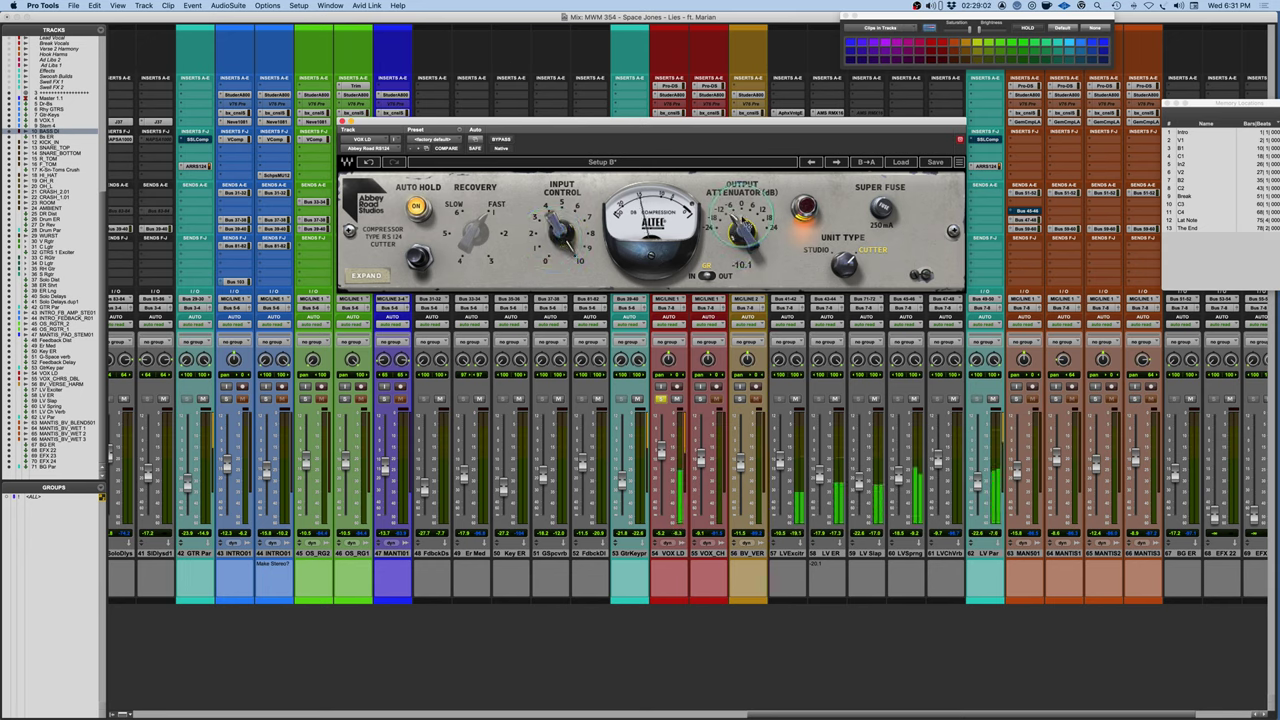
click(501, 140)
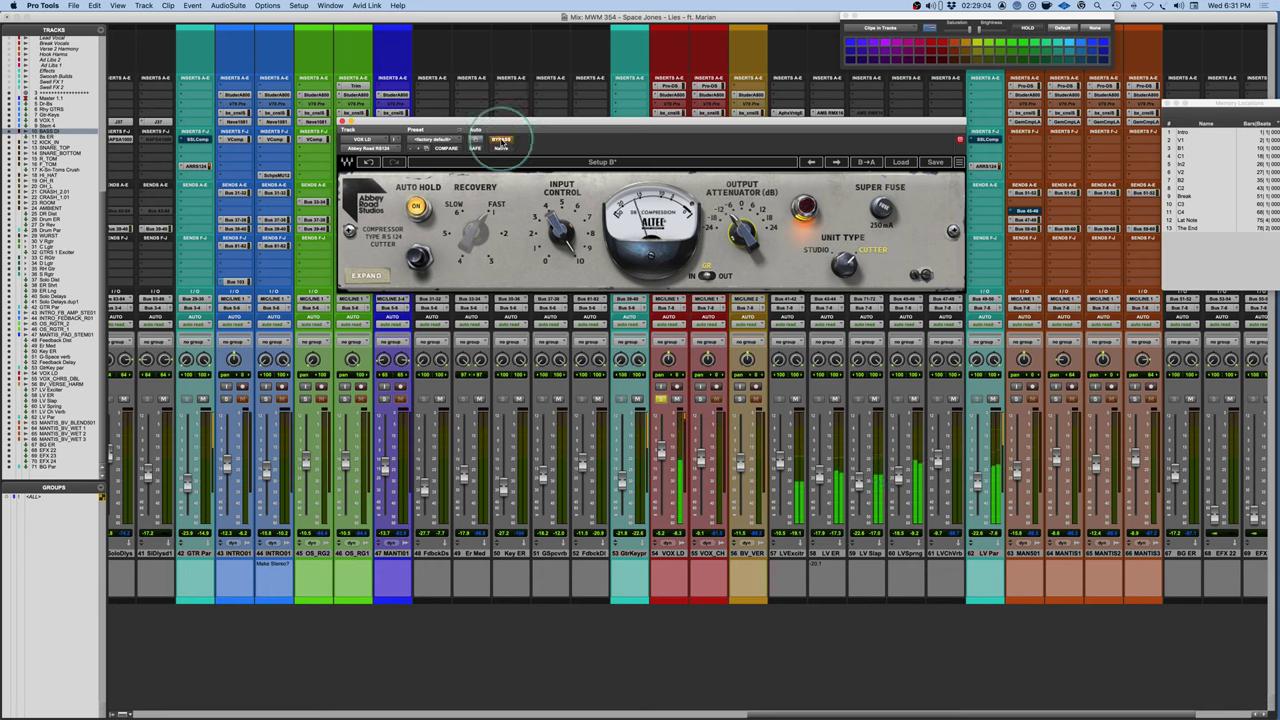
click(501, 140)
drag(742, 238, 742, 233)
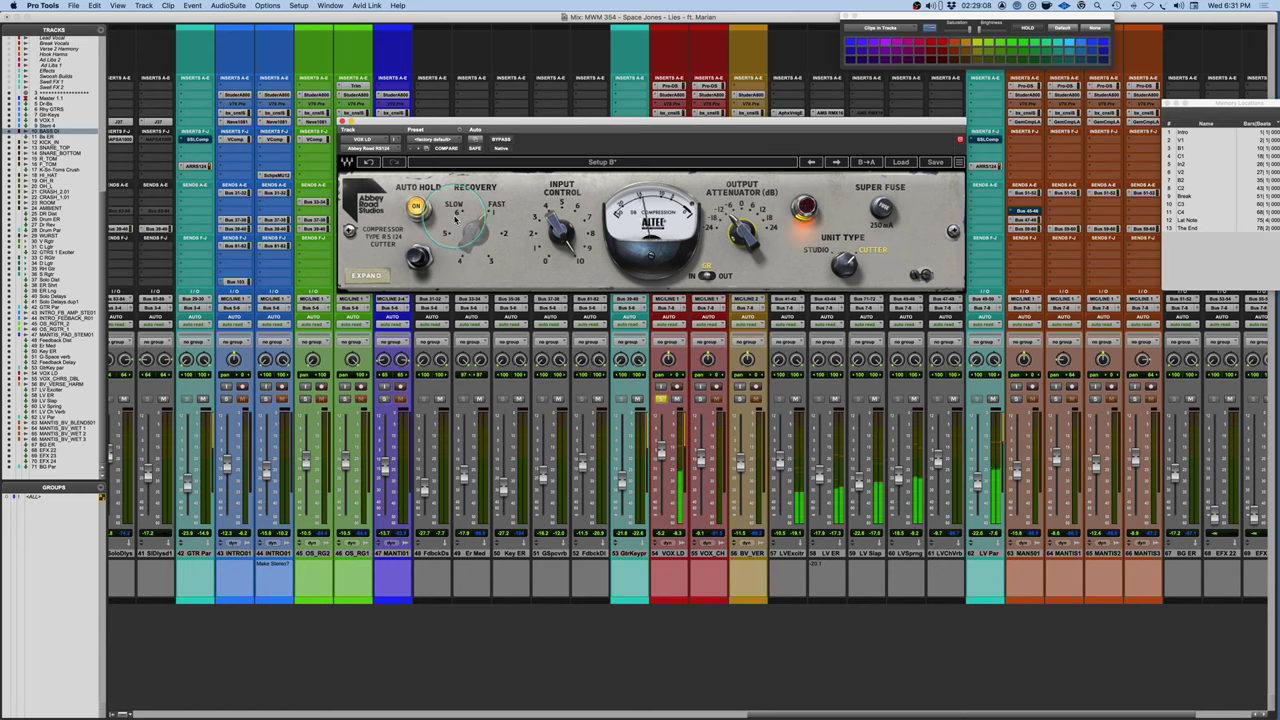
Switch the VOX LD compressor's Unit Type to Studio and back to Cutter to compare the sound.
click(818, 251)
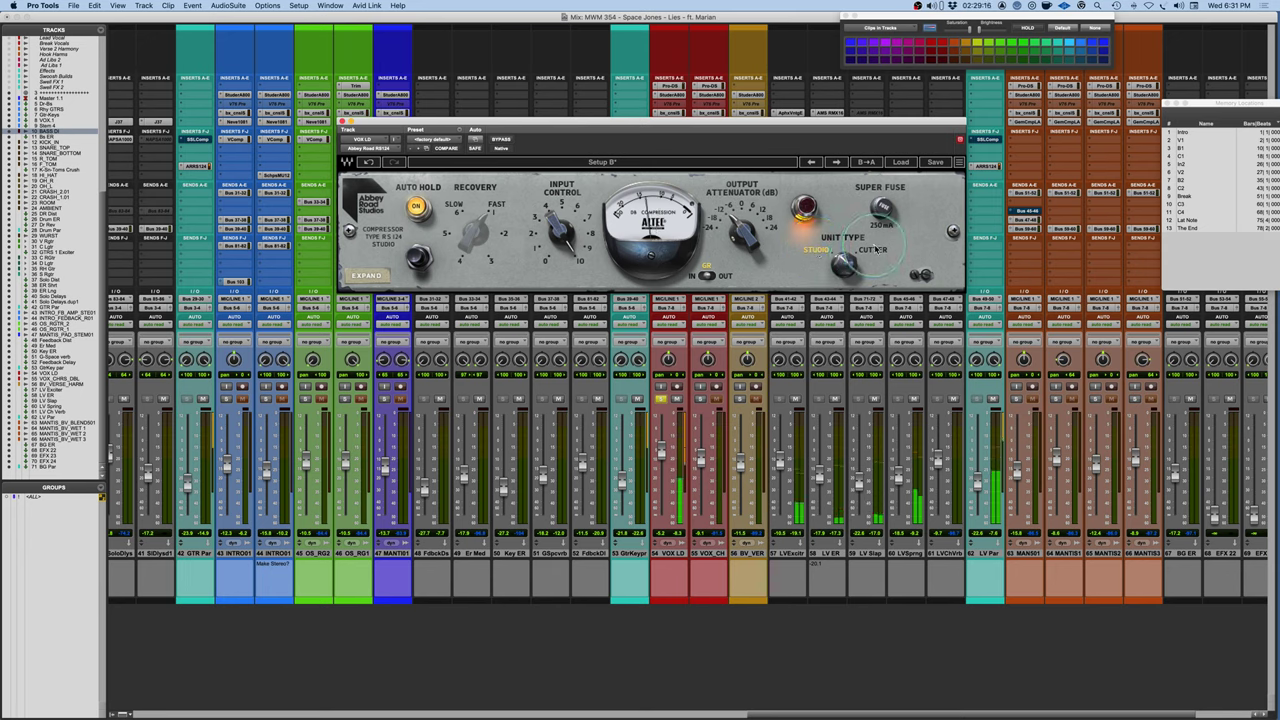
click(873, 250)
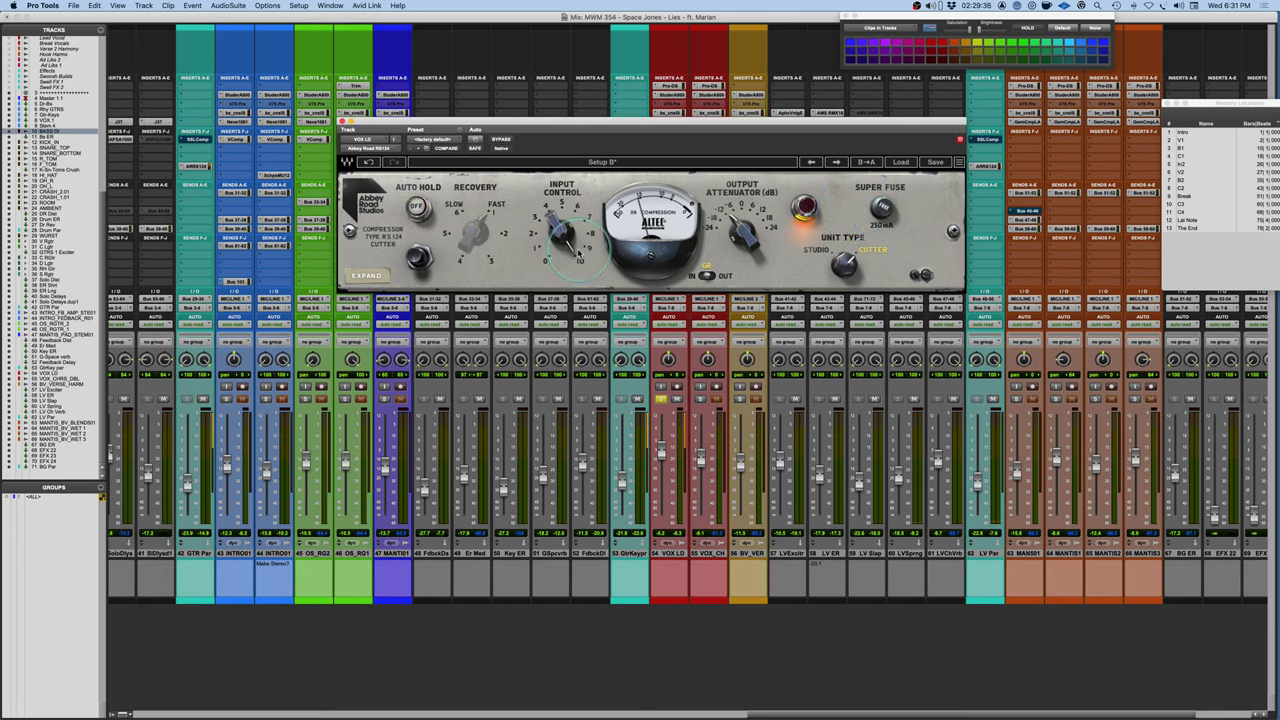
Expand the VOX LD compressor to try the sidechain high-pass at 46 Hz and raise Mix from 0.5 to a partial blend, checking against bypass.
click(366, 275)
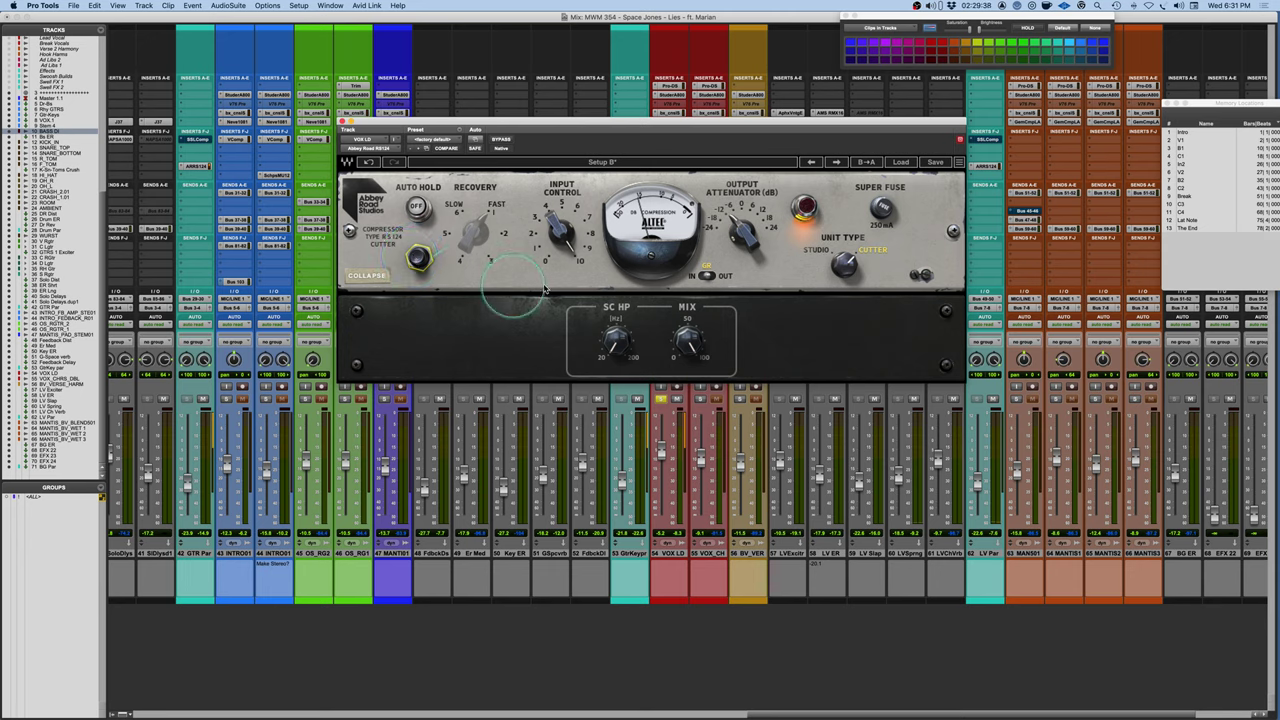
drag(614, 350, 600, 243)
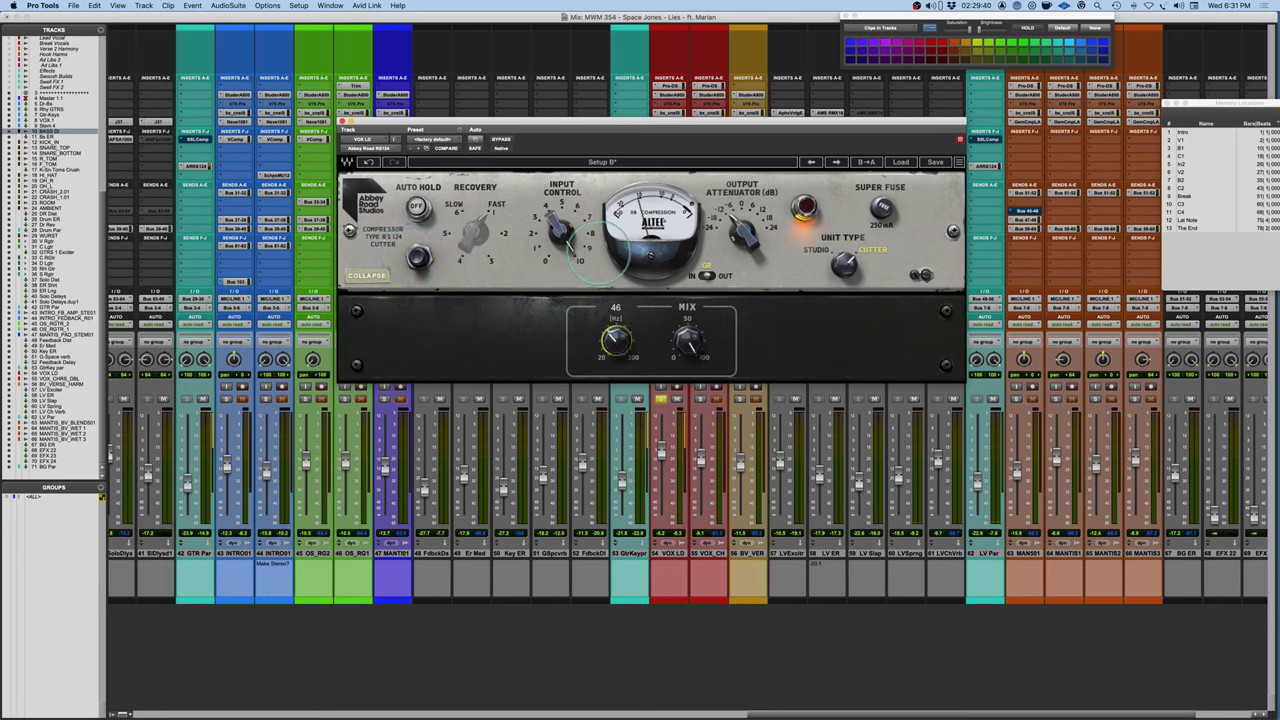
drag(695, 350, 651, 660)
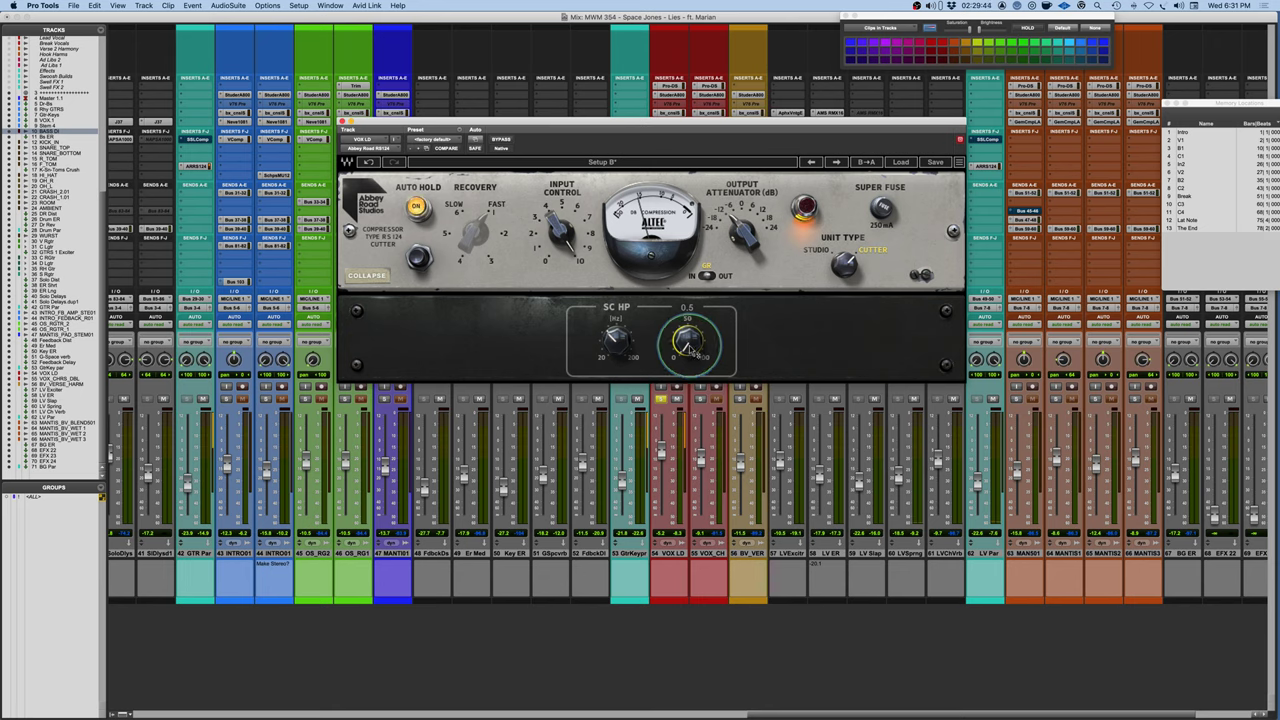
drag(688, 345, 645, 140)
click(501, 139)
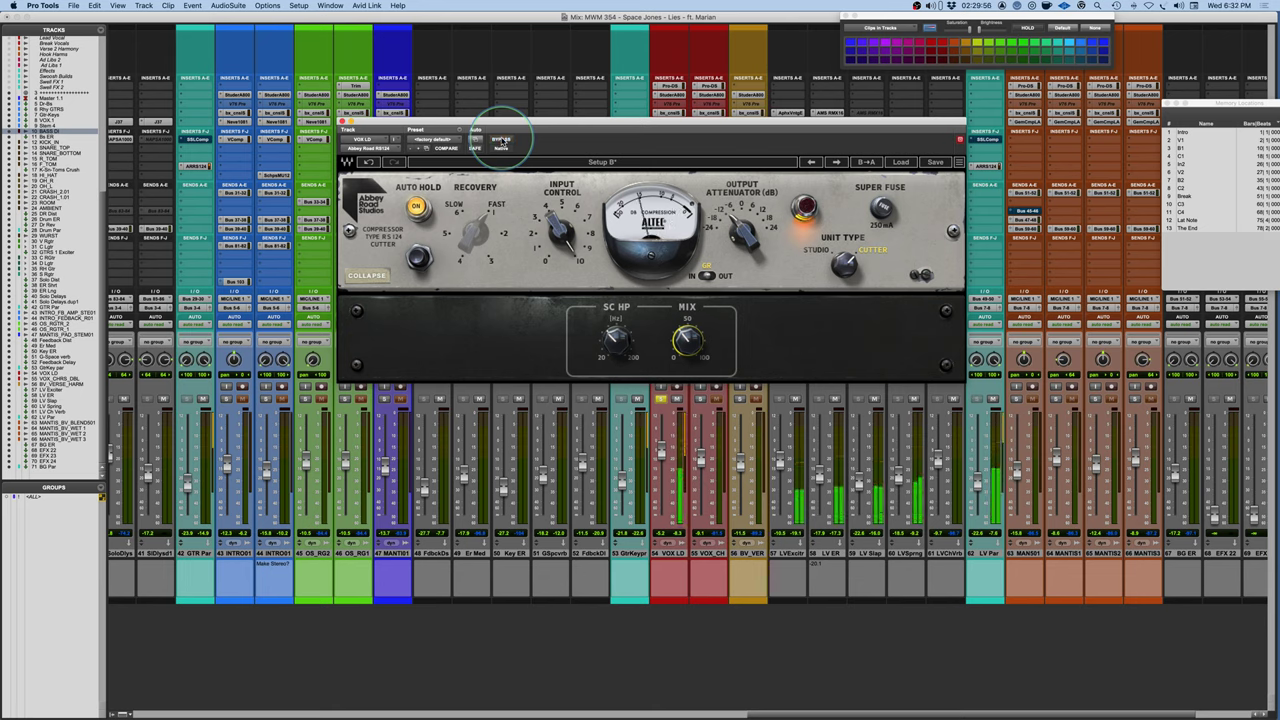
Take the VOX LD compressor out of bypass and switch between Setup A and Setup B to compare them on the soloed vocal.
click(501, 139)
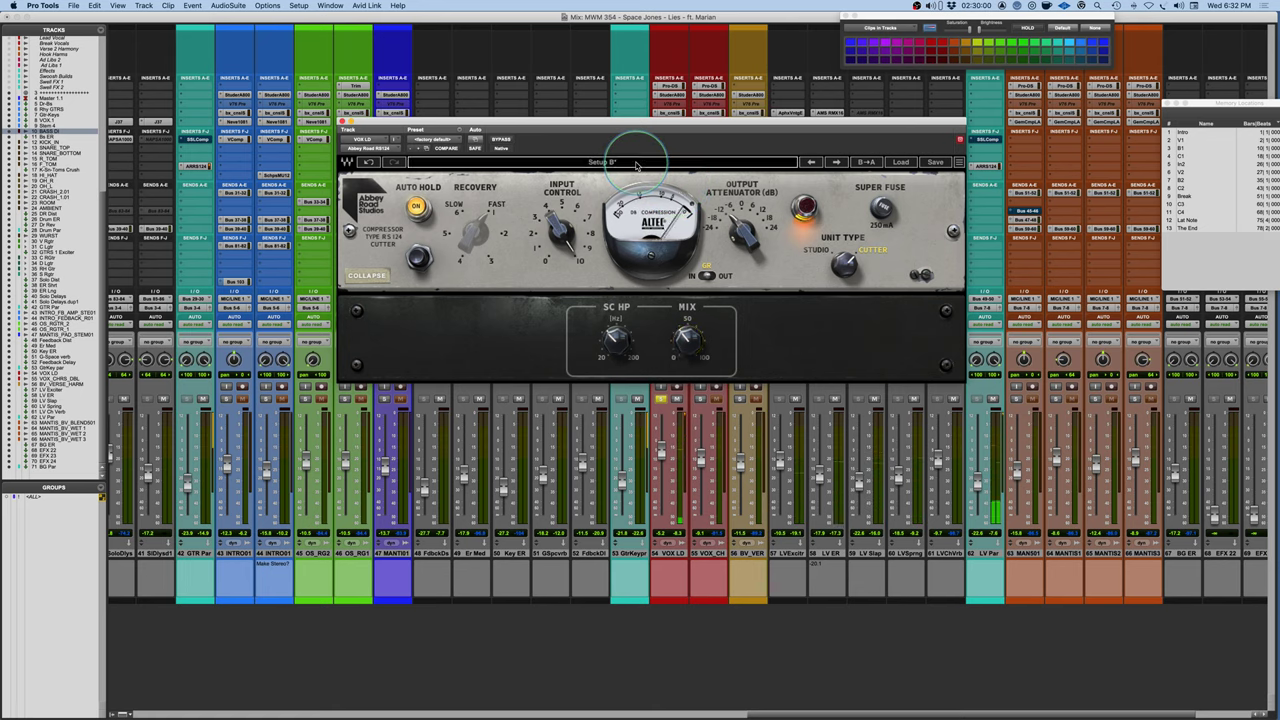
click(636, 162)
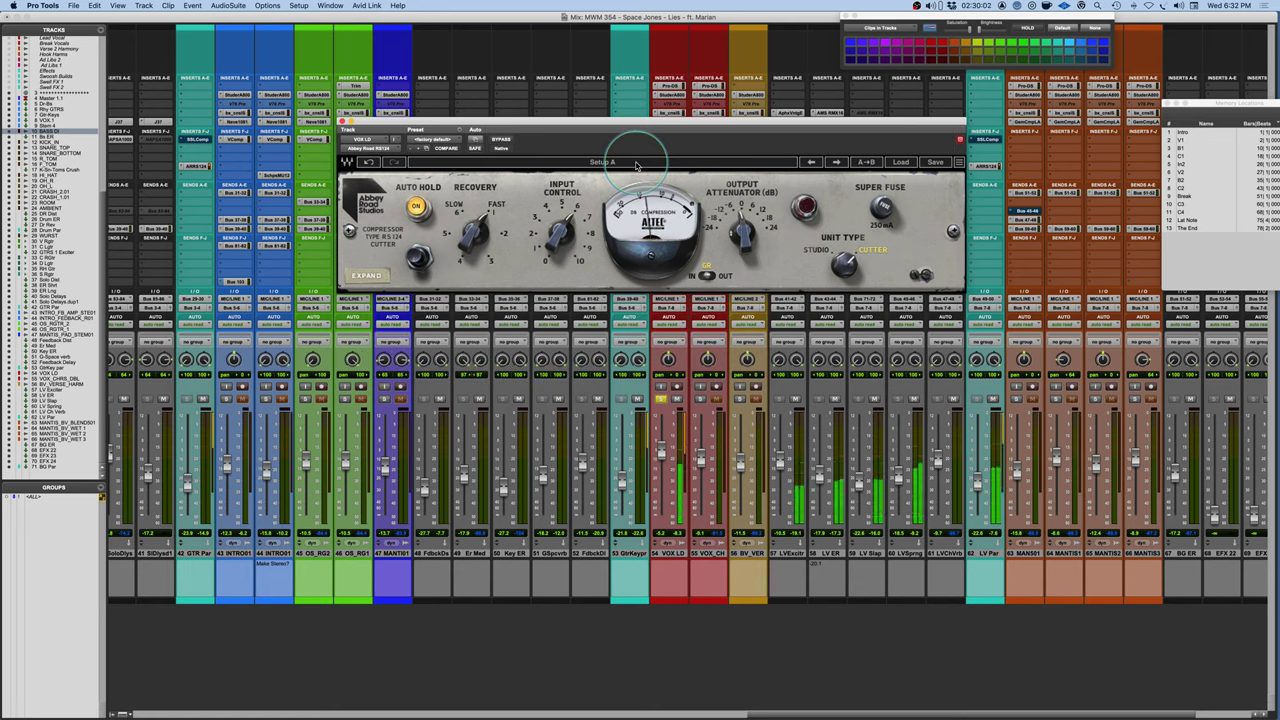
click(636, 162)
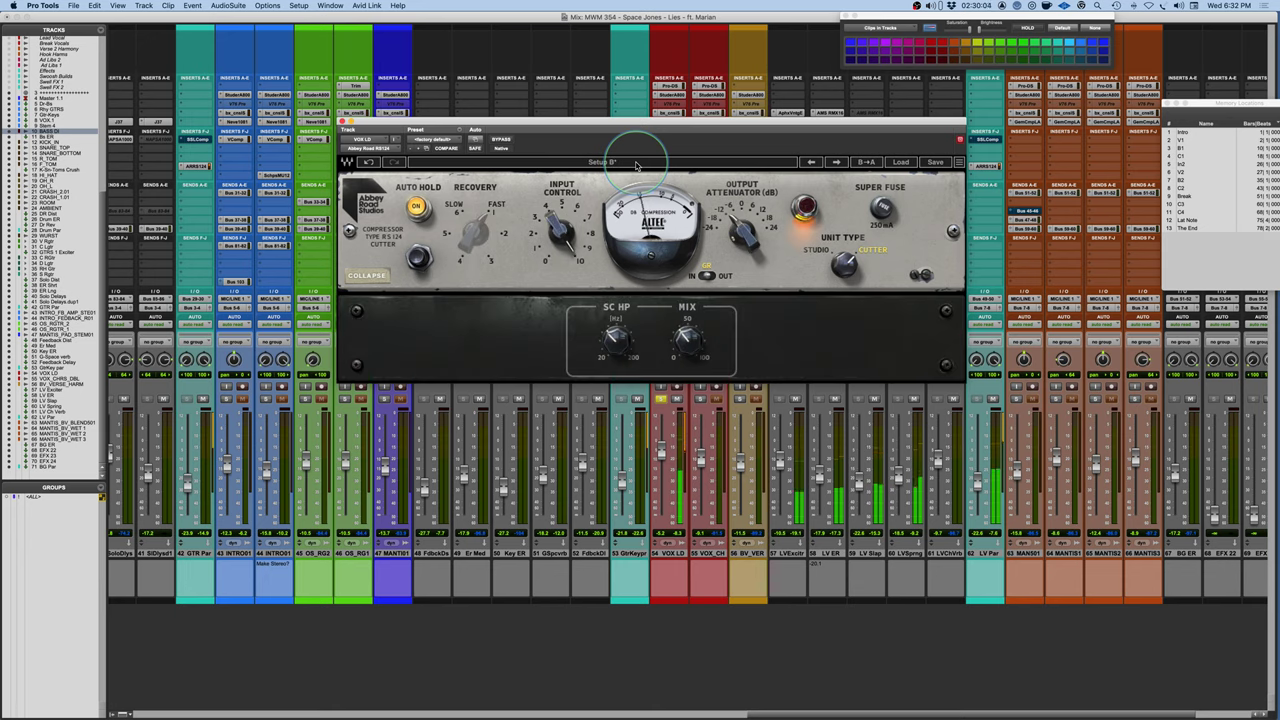
click(856, 282)
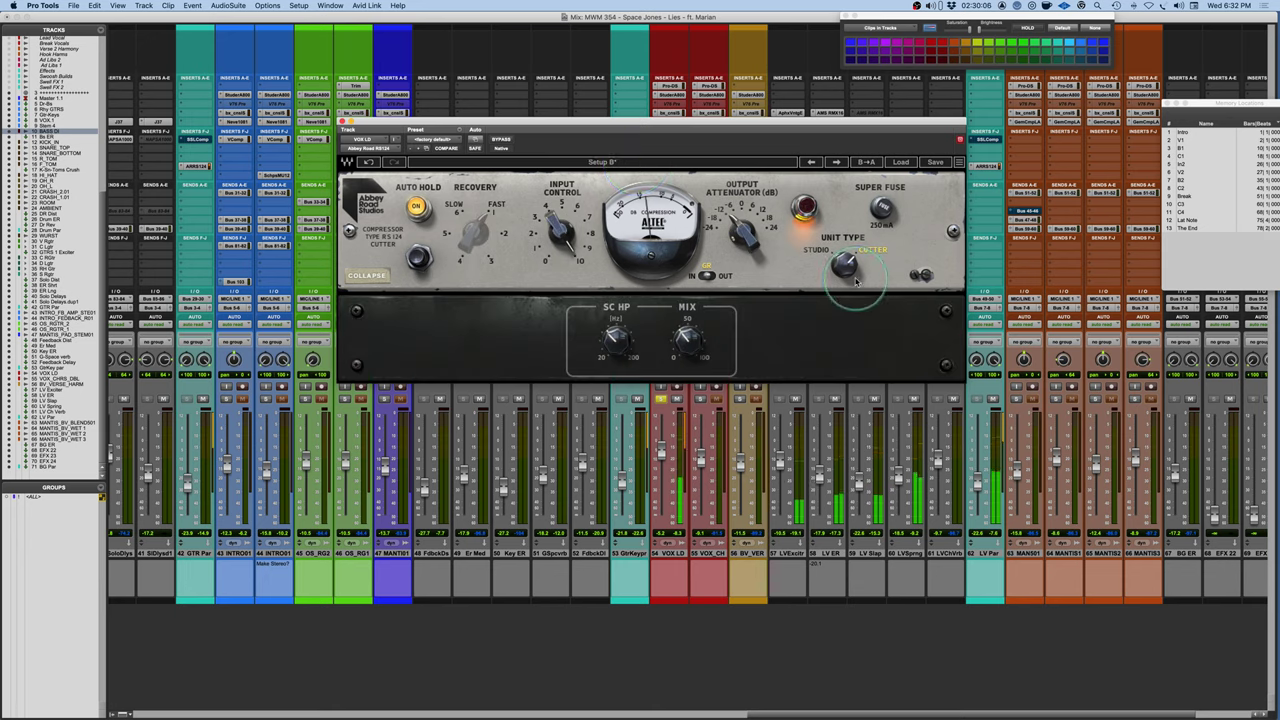
click(628, 214)
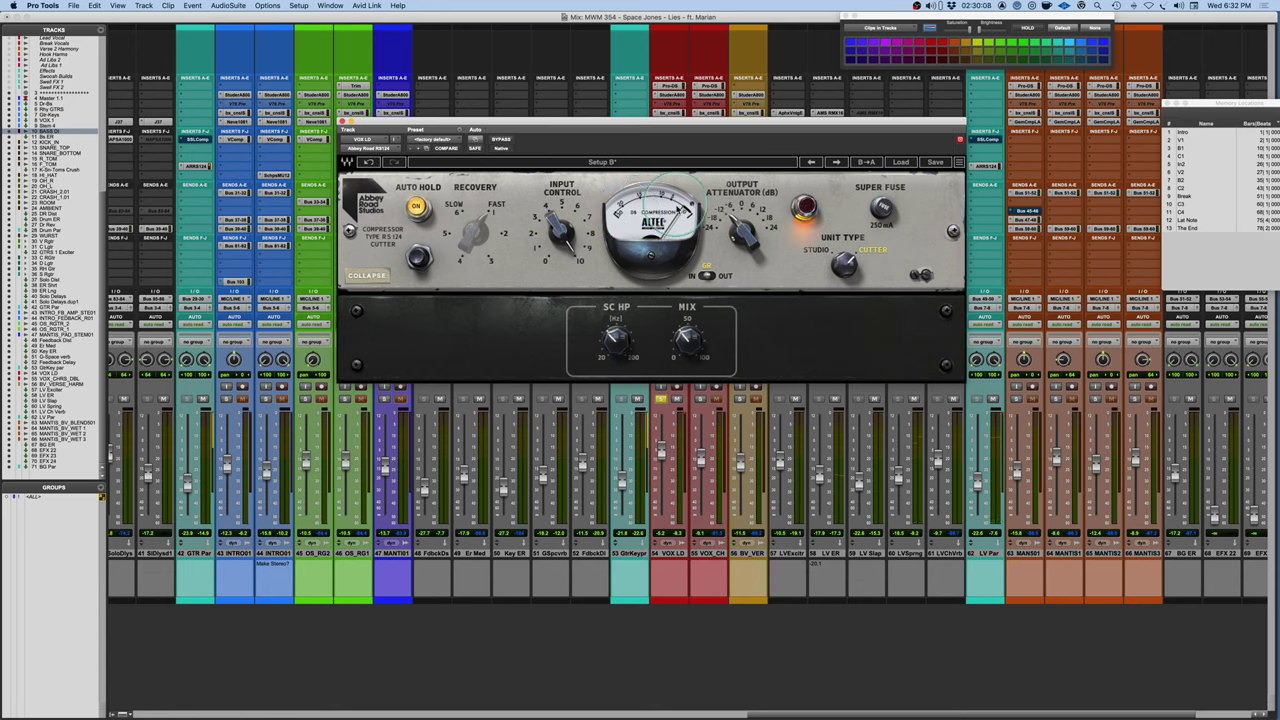
Move the compressor window up clear of the solo and mute controls and unsolo the VOX LD track.
drag(680, 129, 668, 109)
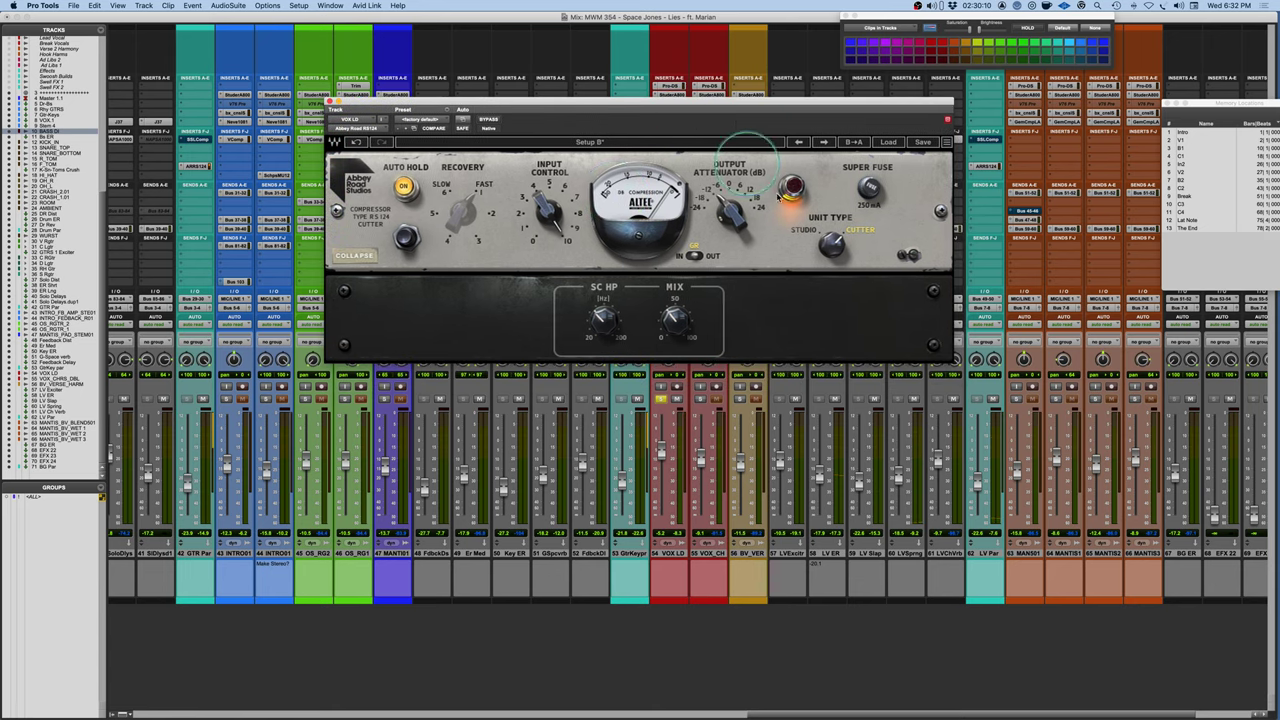
click(826, 262)
click(661, 399)
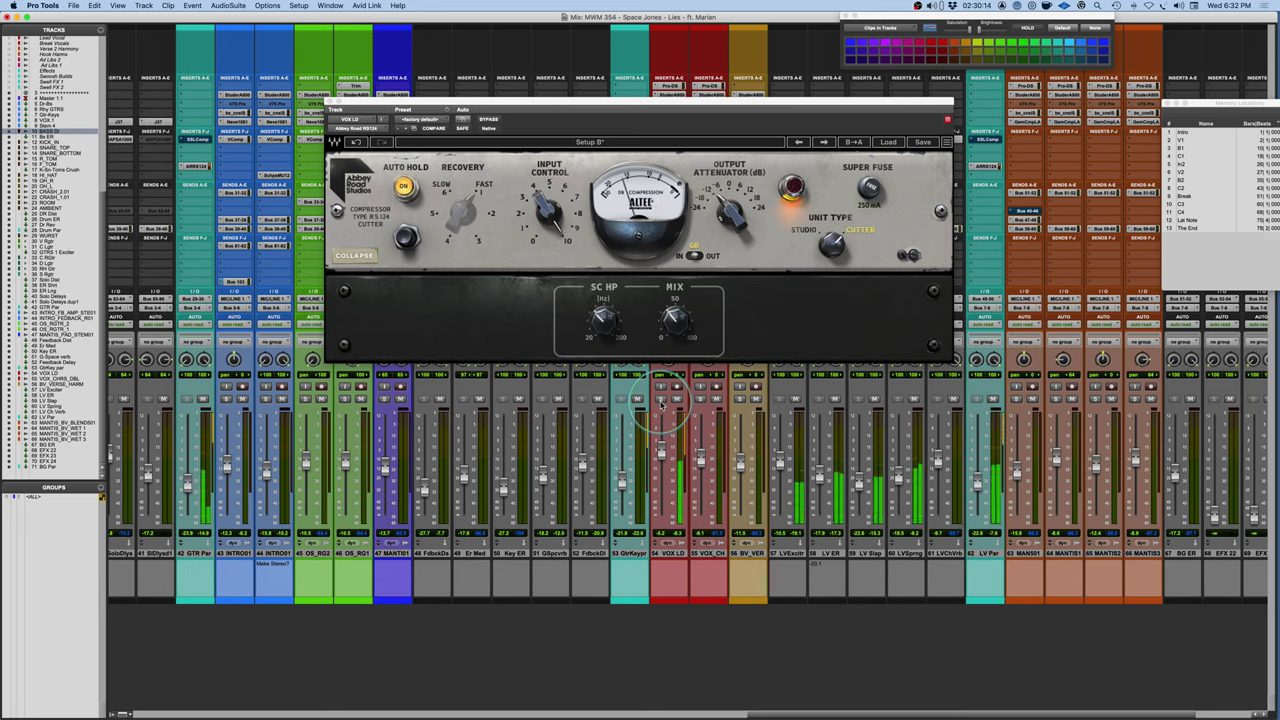
Switch the VOX LD compressor from Setup B to Setup A and back to compare both in the full mix.
click(465, 120)
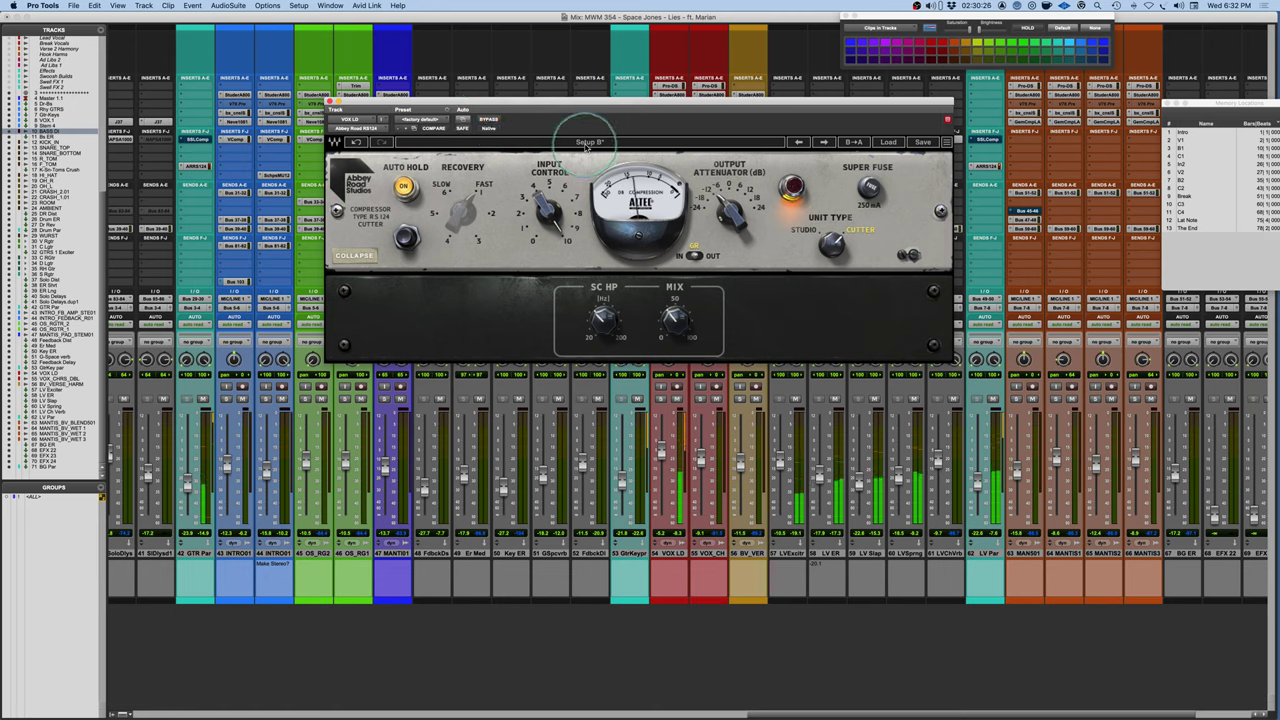
click(587, 145)
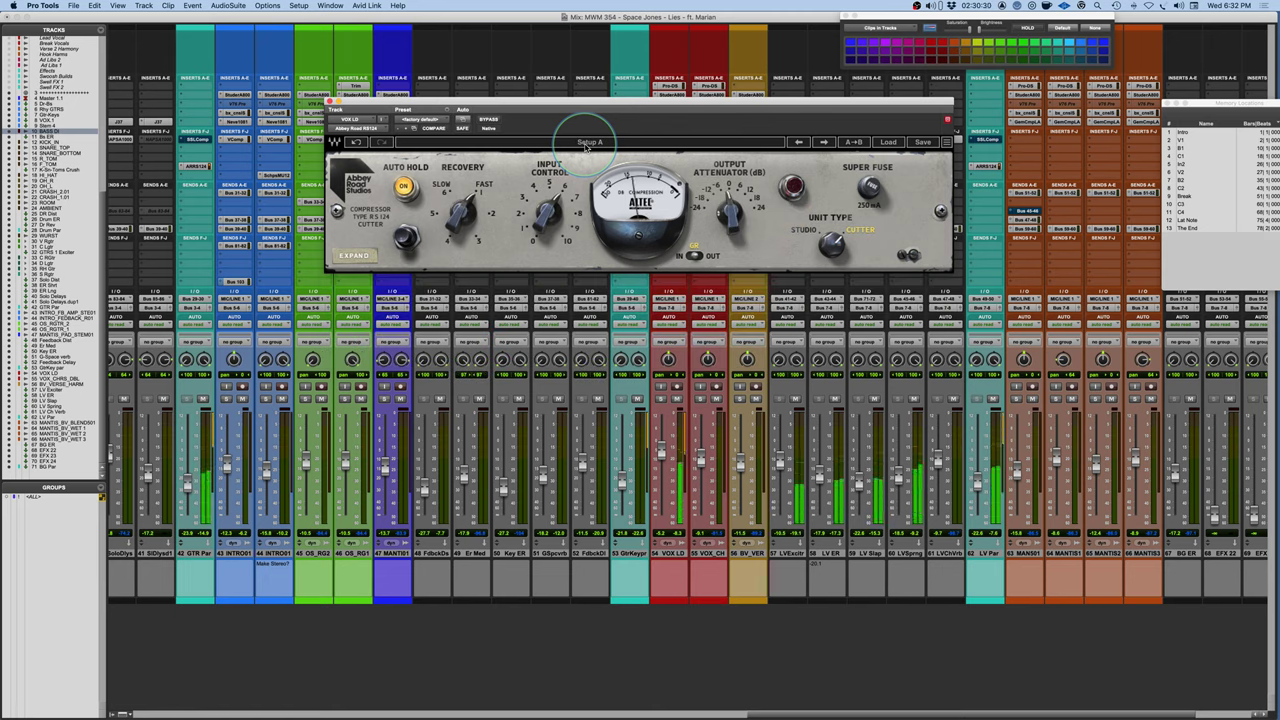
click(587, 145)
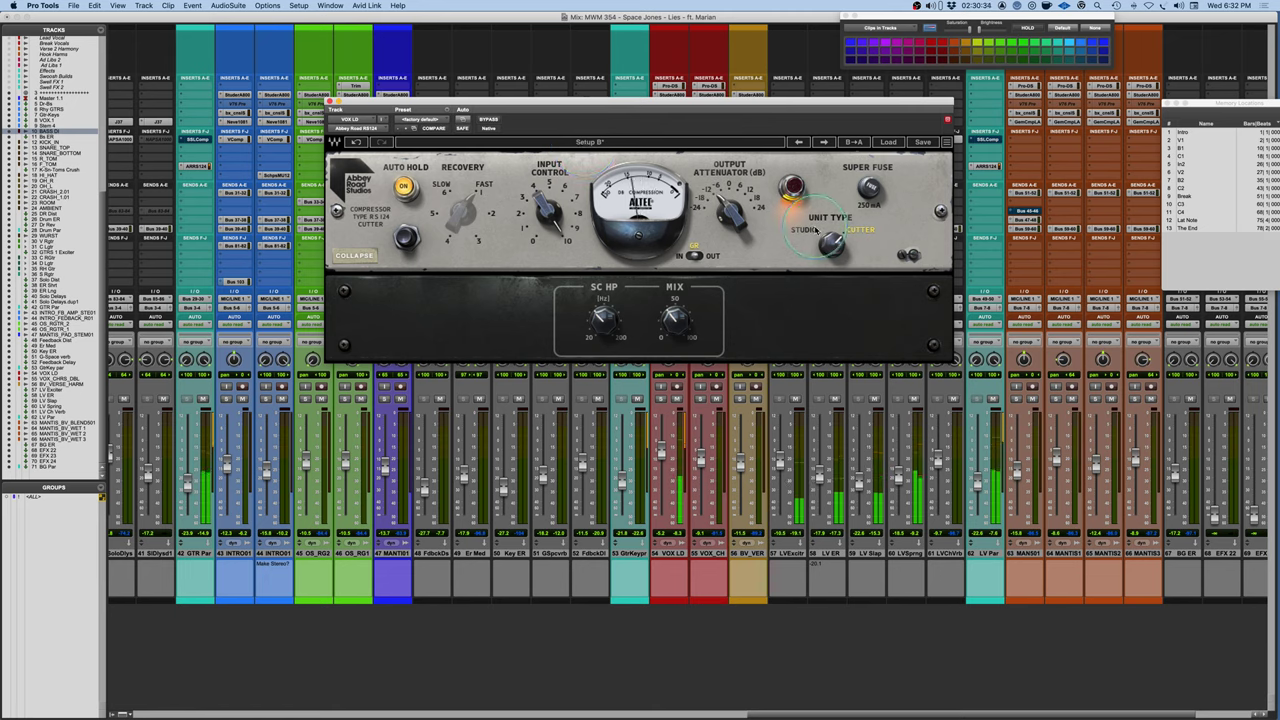
Audition the Studio Unit Type on VOX LD's Setup B in the full mix, return to Cutter, and close the compressor window.
click(806, 232)
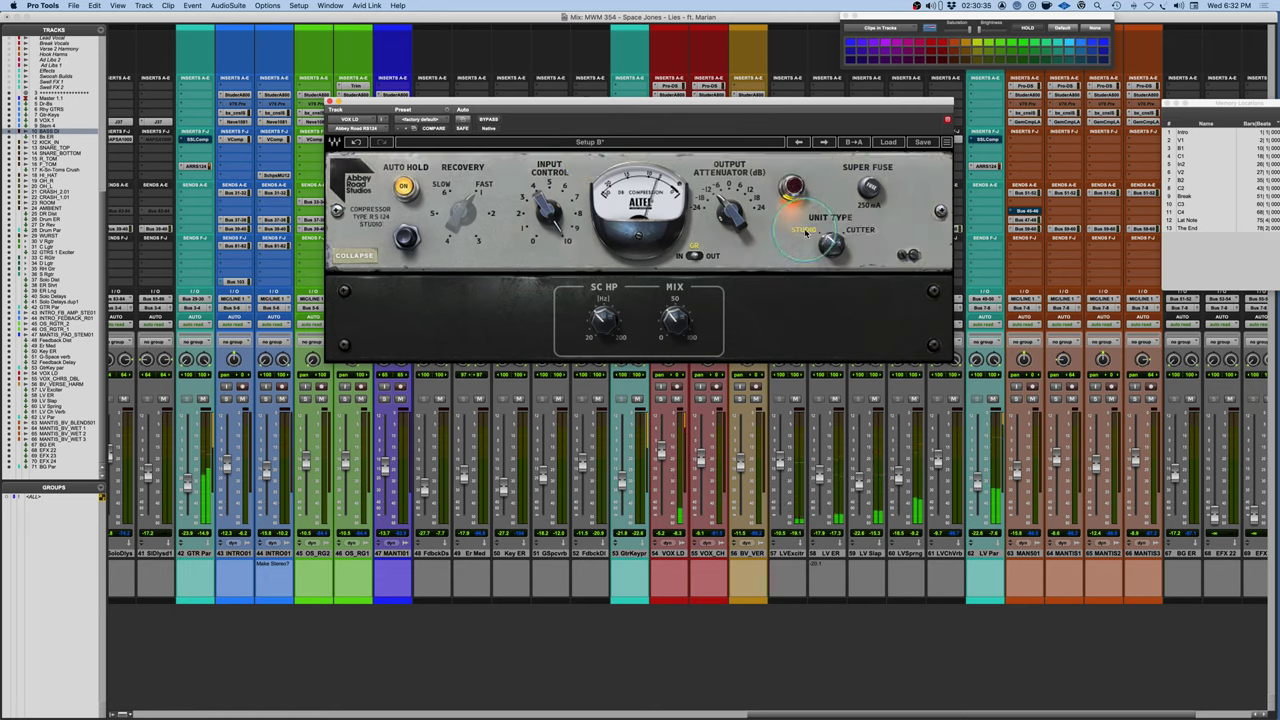
click(860, 232)
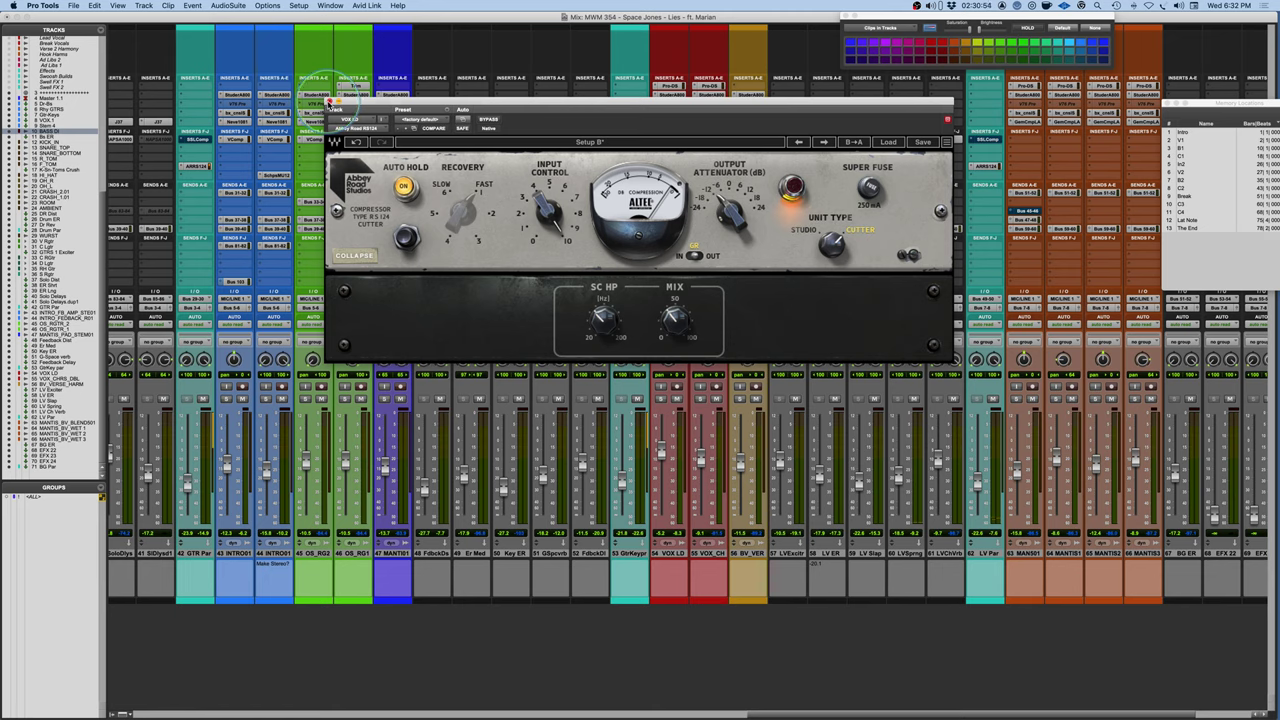
click(329, 103)
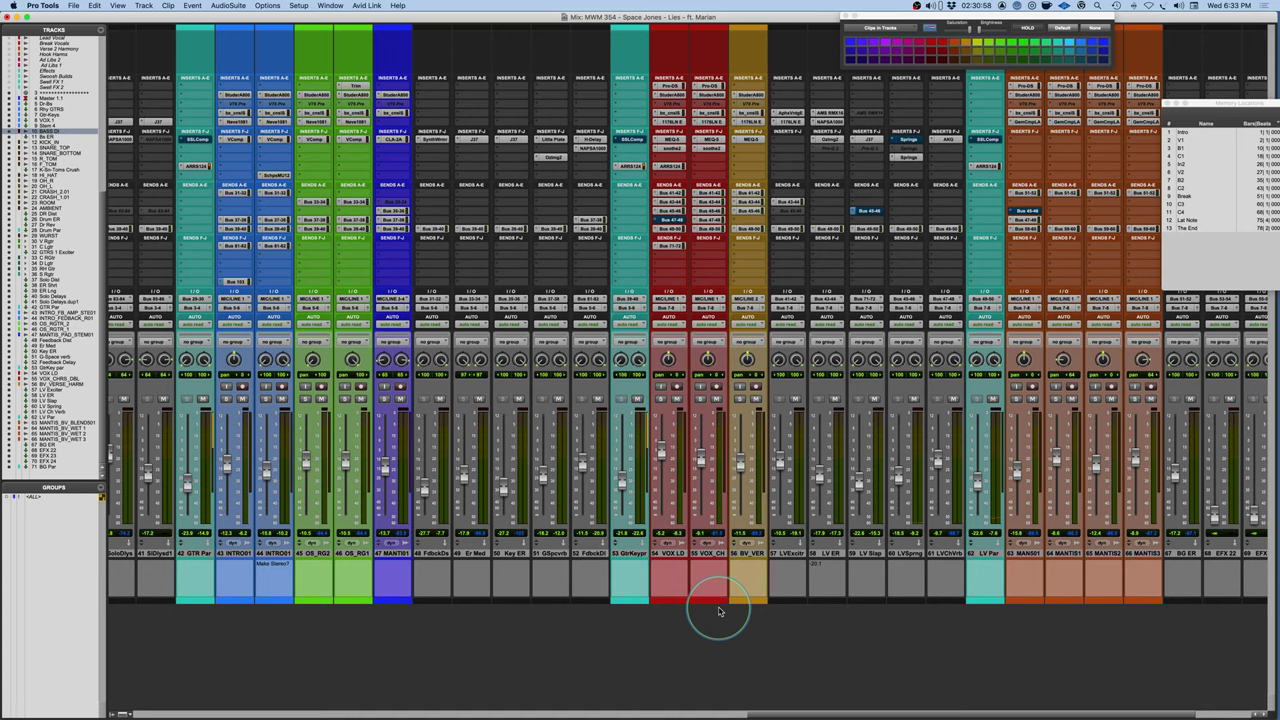
Check the LV Par track's RS124 settings, and select the LV Par, BG Par, GtrKey par and GTR Par tracks together.
click(985, 166)
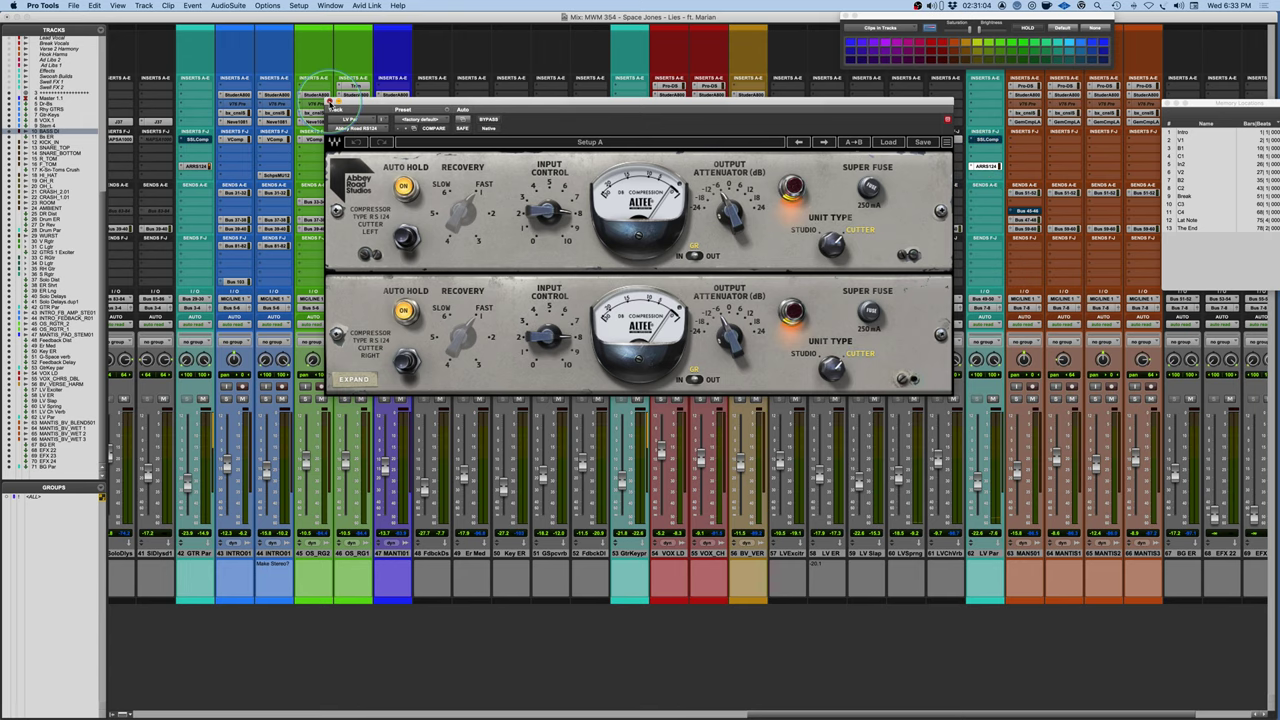
click(330, 103)
click(978, 554)
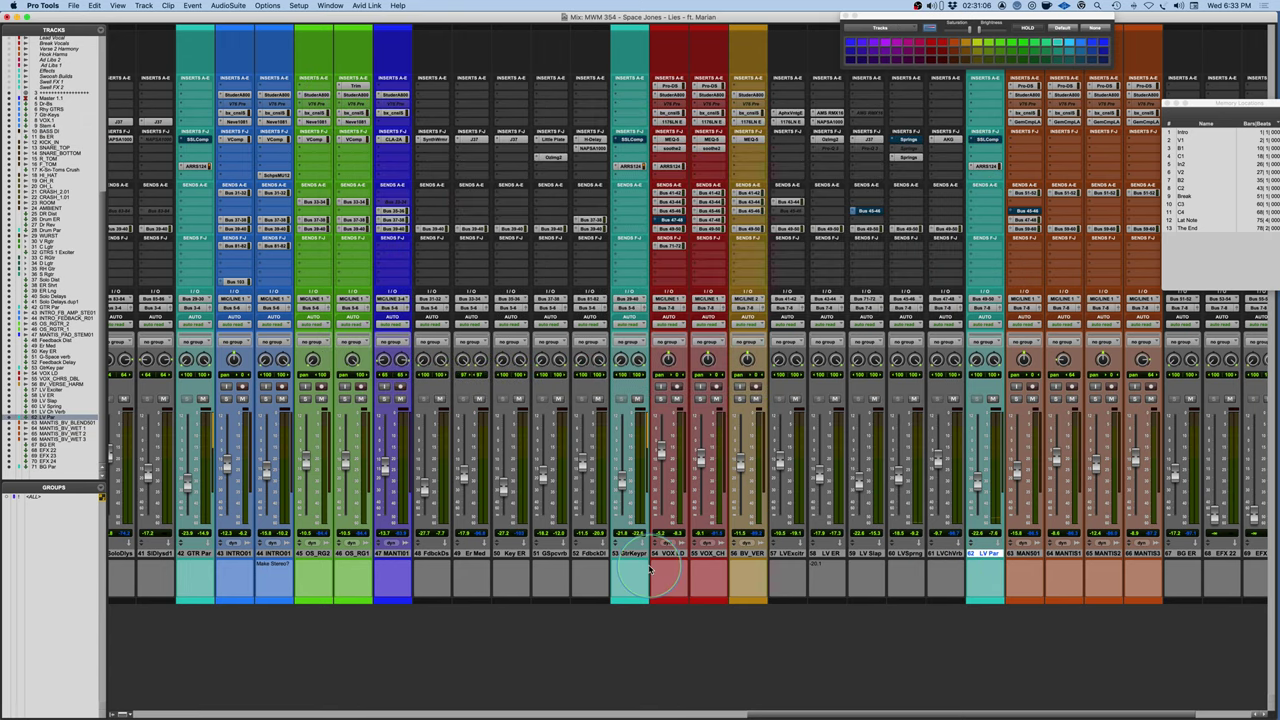
scroll(943, 694, right, 3)
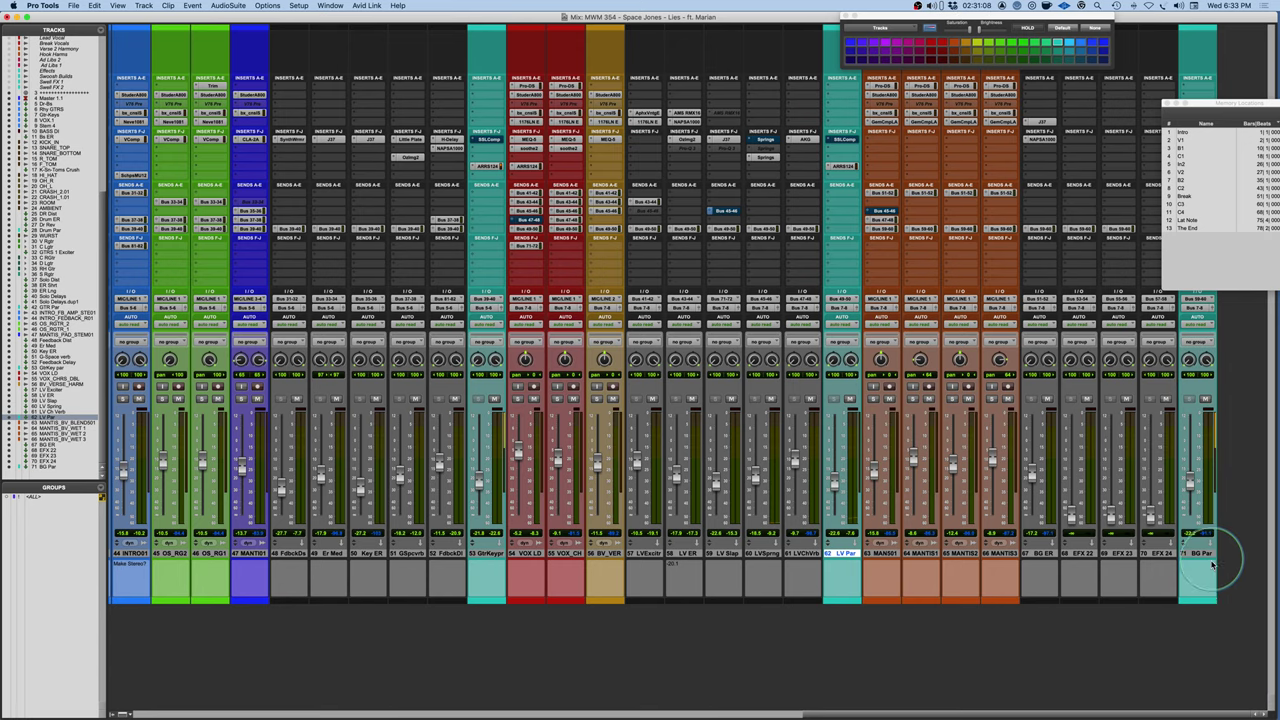
super+click(1210, 562)
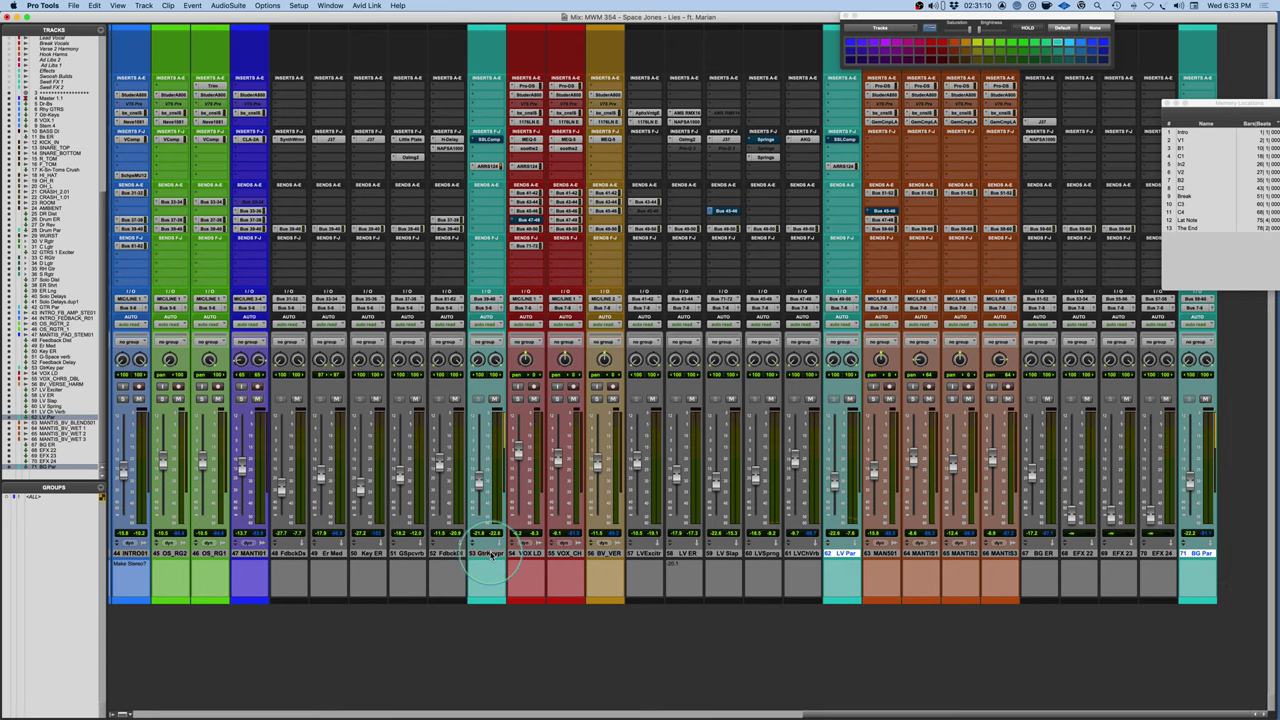
scroll(543, 623, left, 15)
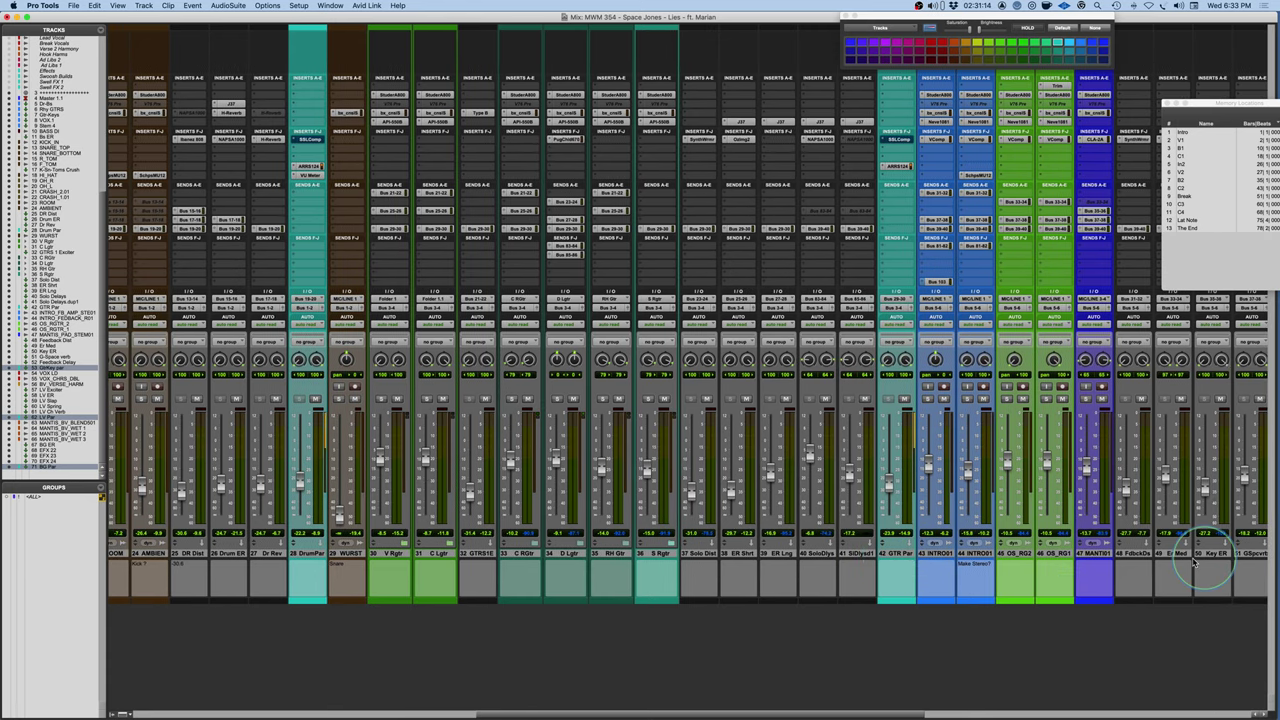
click(896, 553)
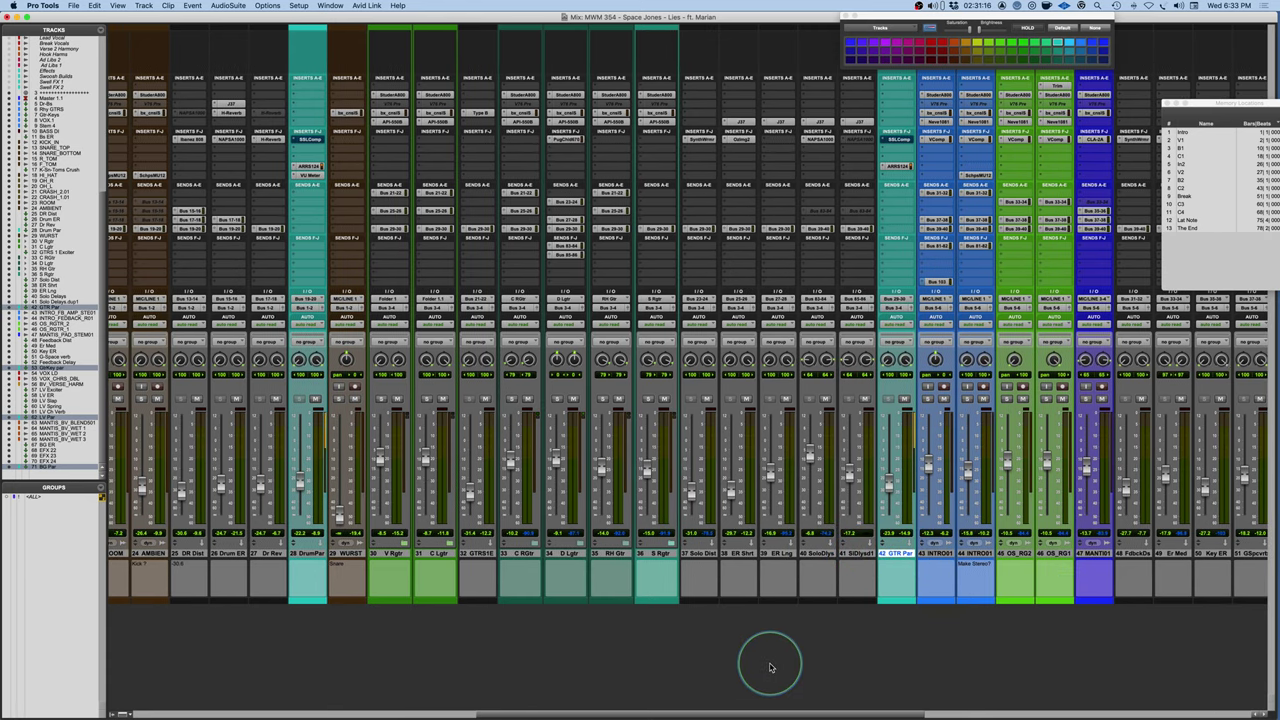
Undo the accidental expansion of the S Rgtr folder track and add the DrumPar track to the selection.
scroll(770, 667, left, 2)
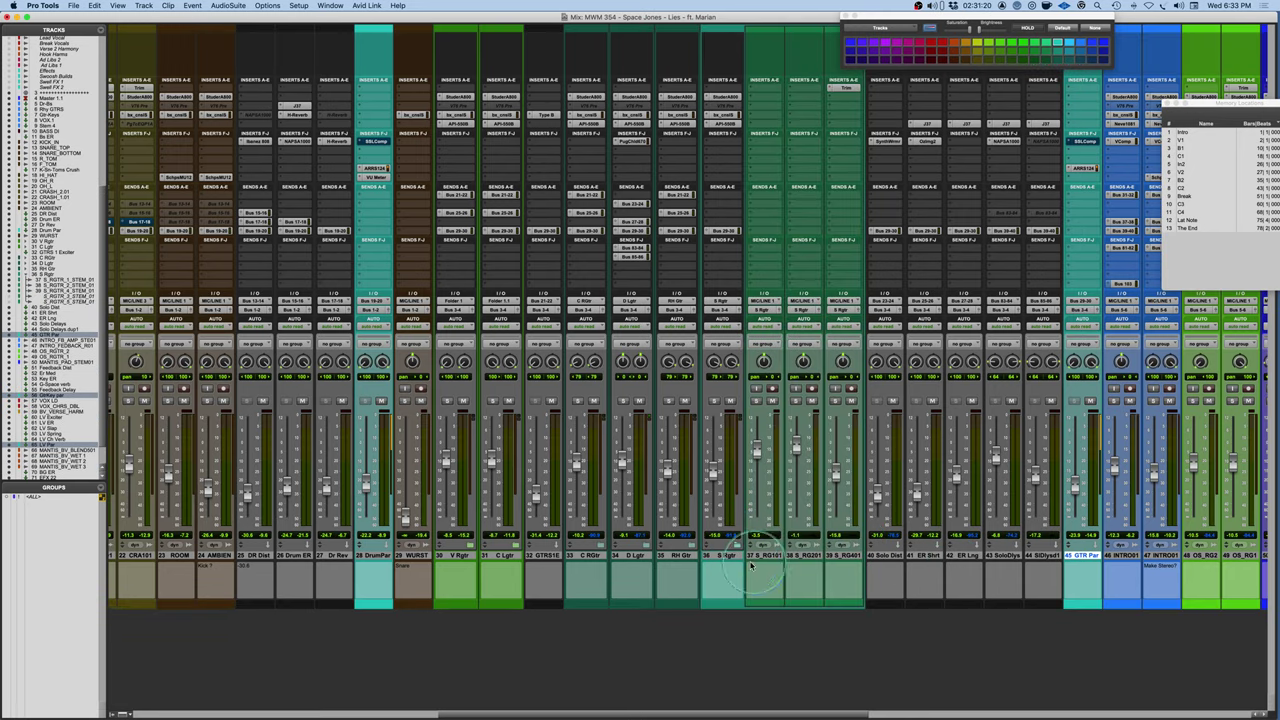
key(super+z)
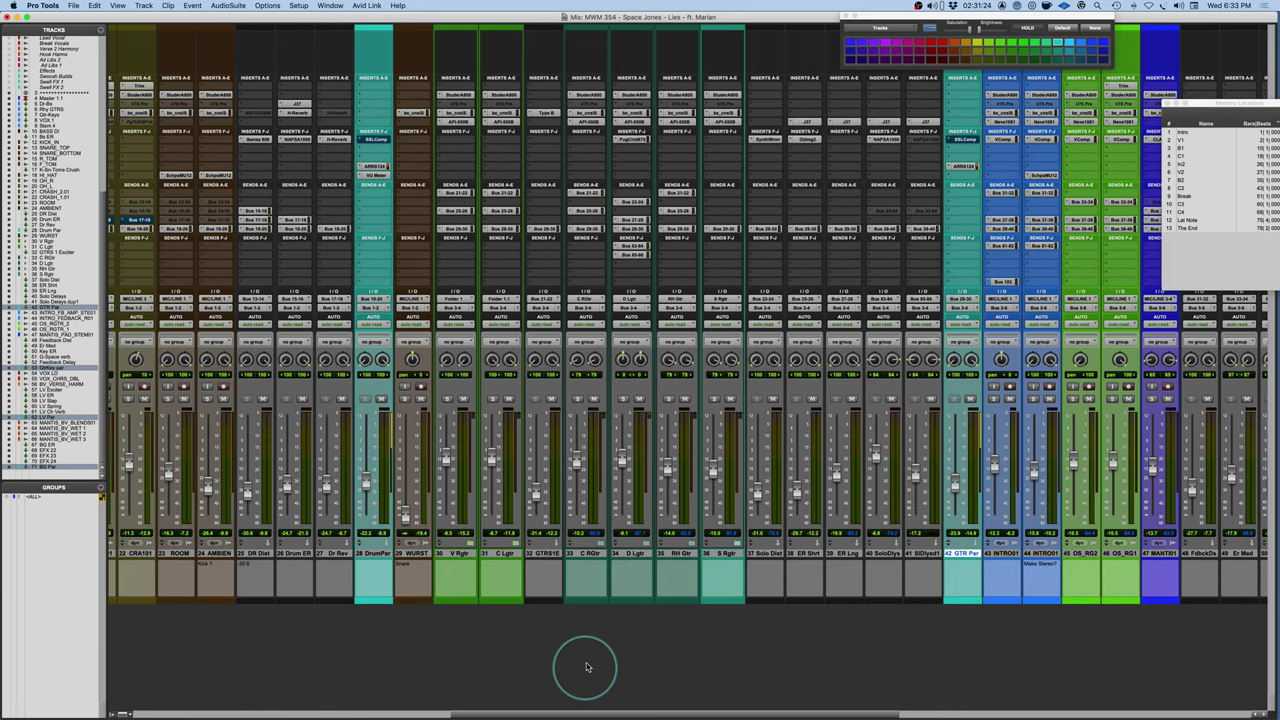
scroll(578, 652, left, 5)
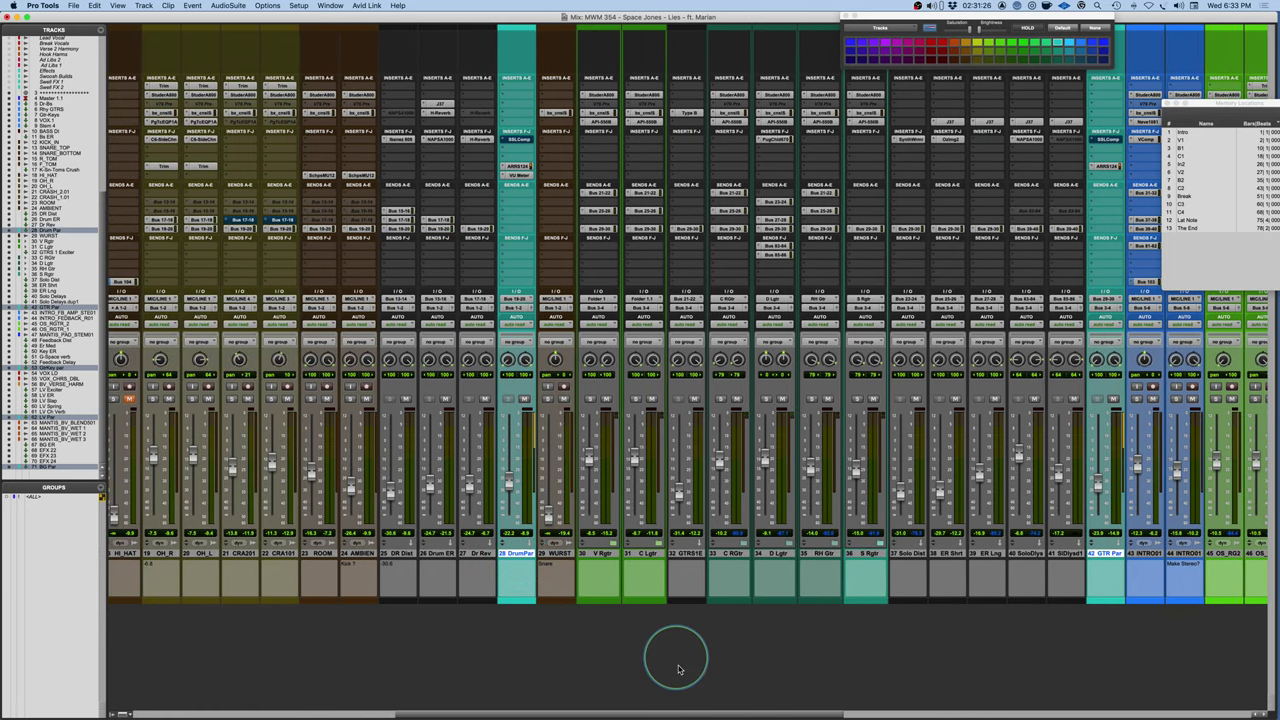
Open the RS124 on the DrumPar track and move its window aside so the track's inserts stay accessible.
scroll(757, 630, left, 8)
scroll(757, 633, left, 8)
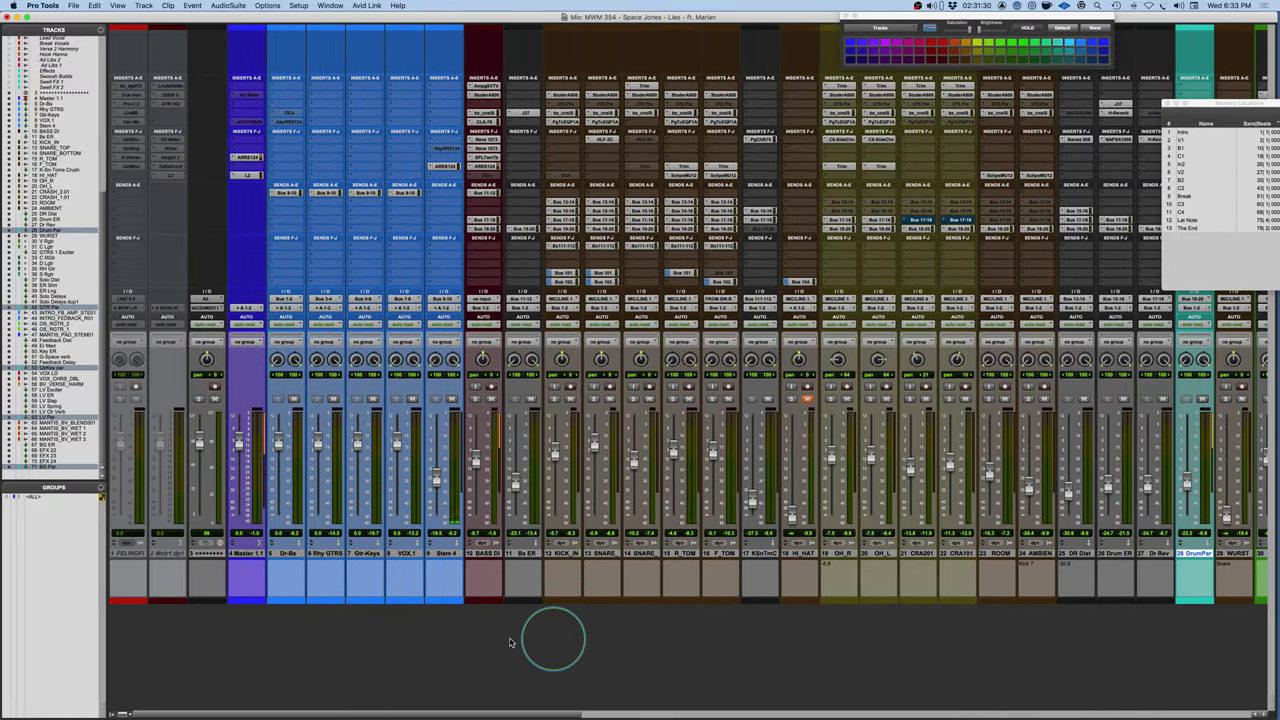
scroll(606, 643, right, 12)
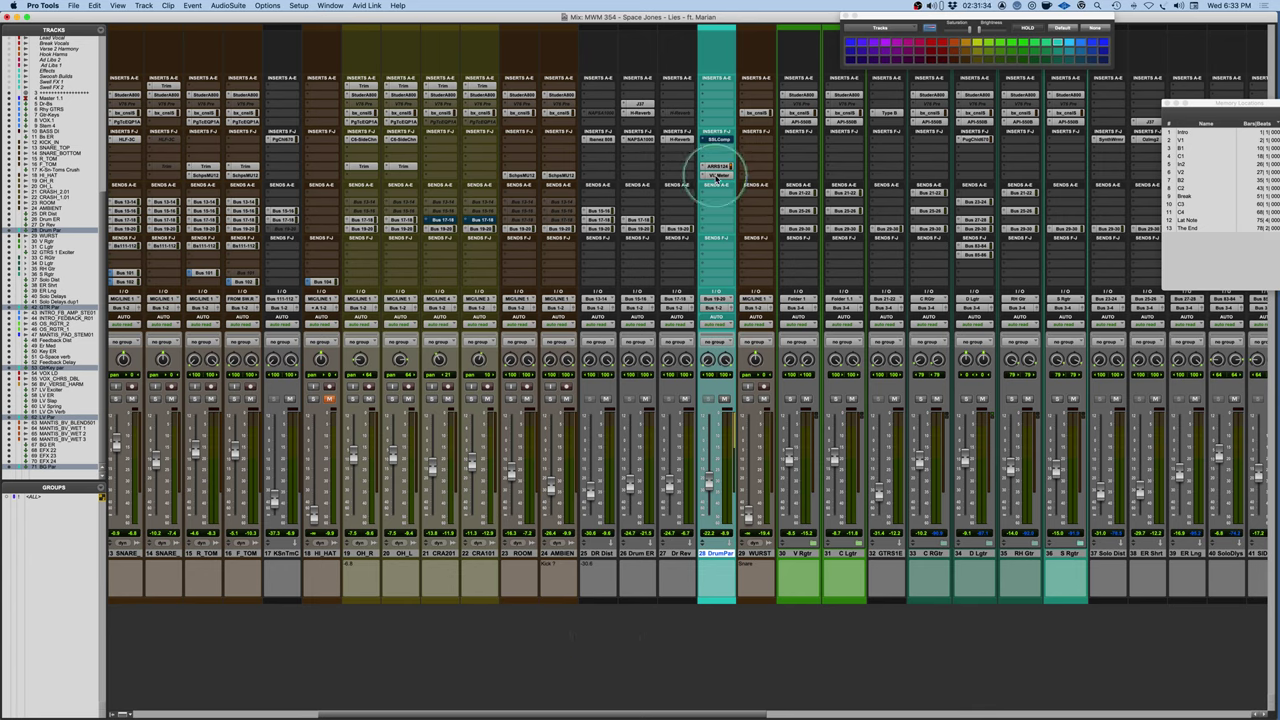
drag(726, 150, 712, 173)
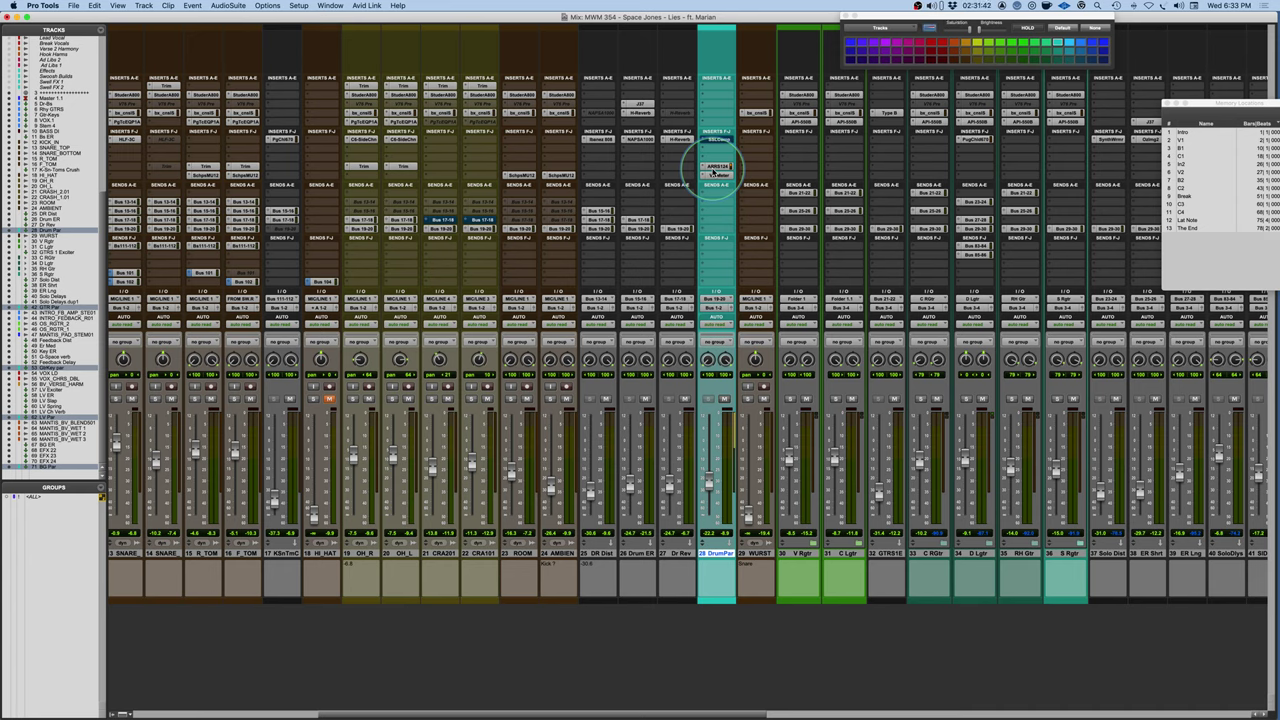
click(712, 172)
drag(741, 110, 492, 52)
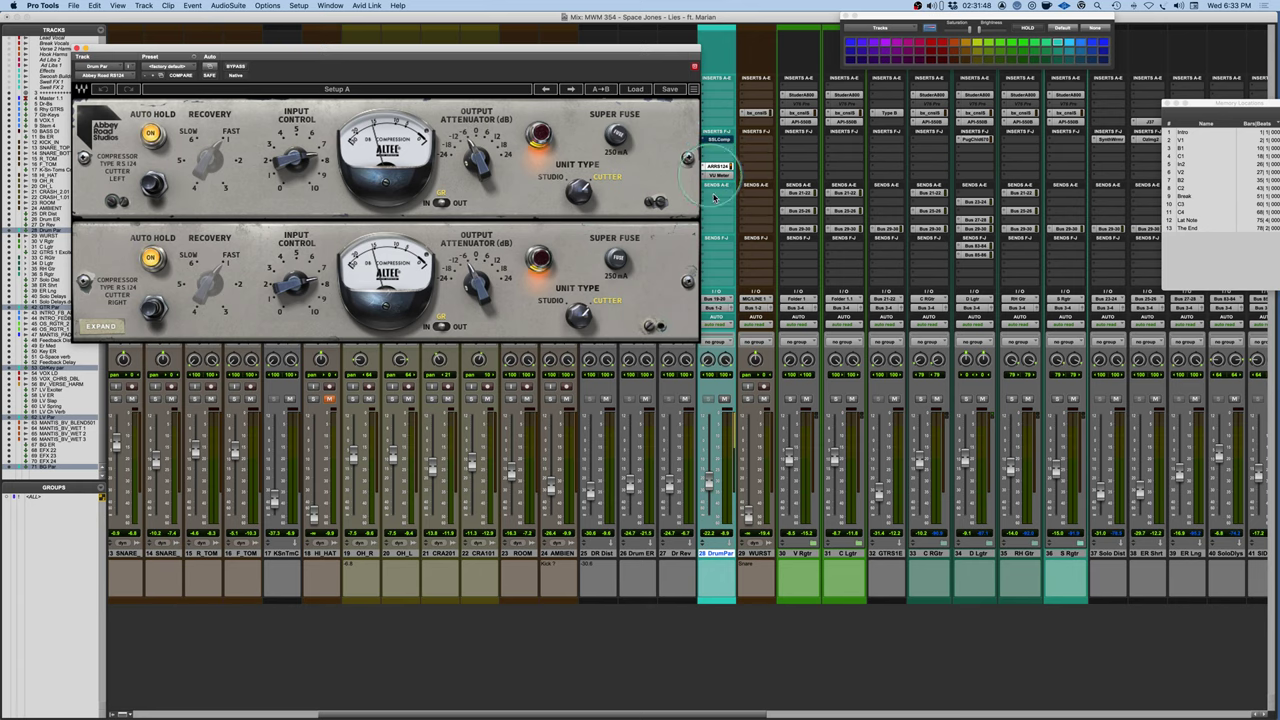
Bypass and re-enable the DrumPar compressor during playback to compare the sound, and turn off its Auto Hold.
scroll(760, 470, left, 5)
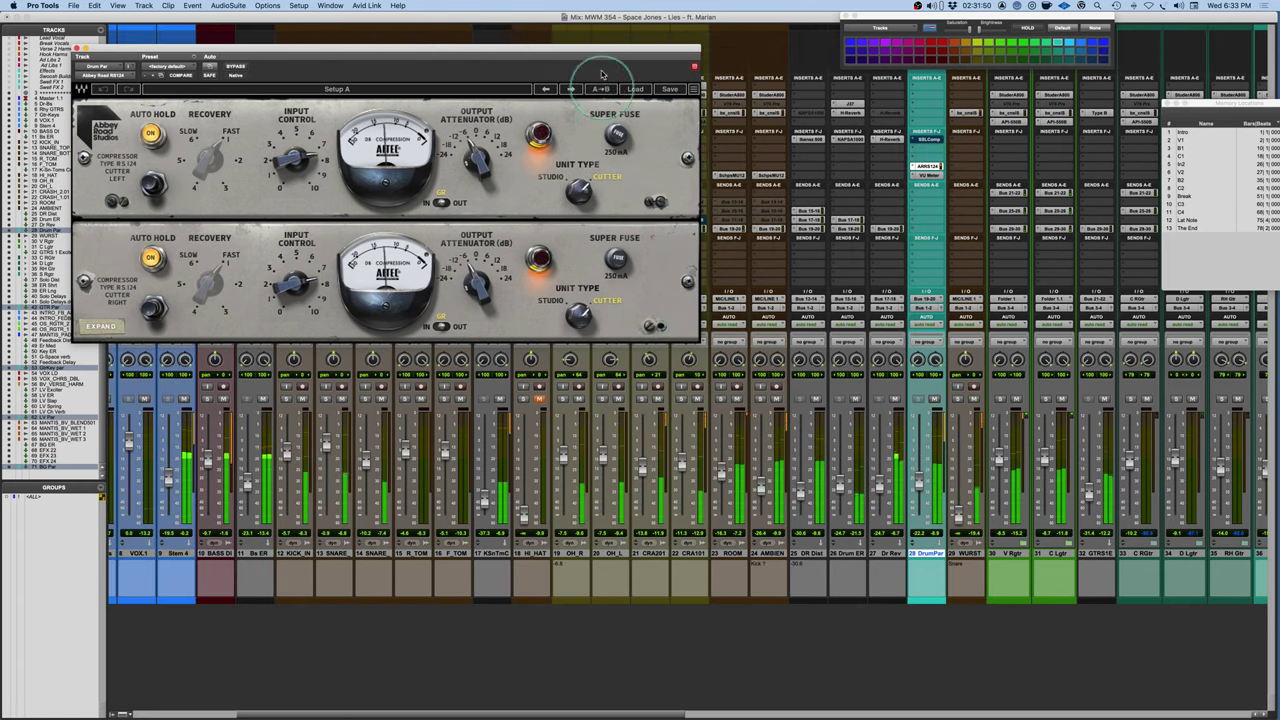
drag(616, 50, 757, 103)
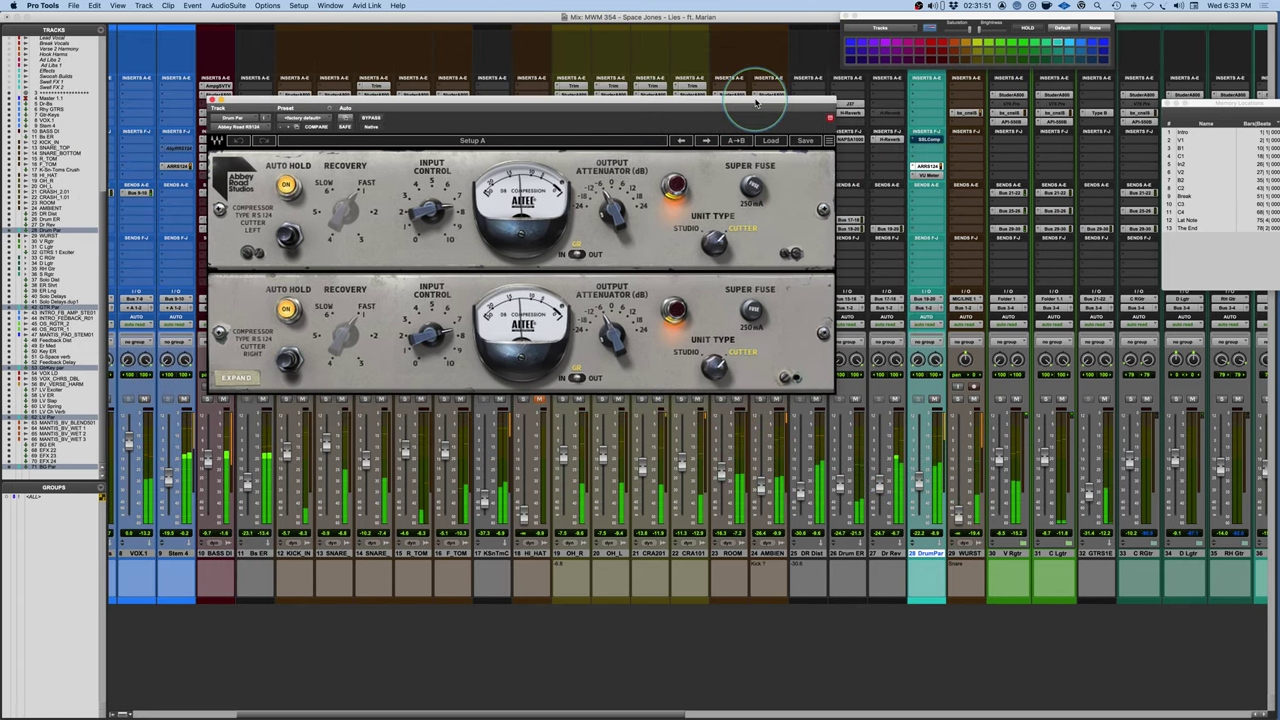
super+click(926, 166)
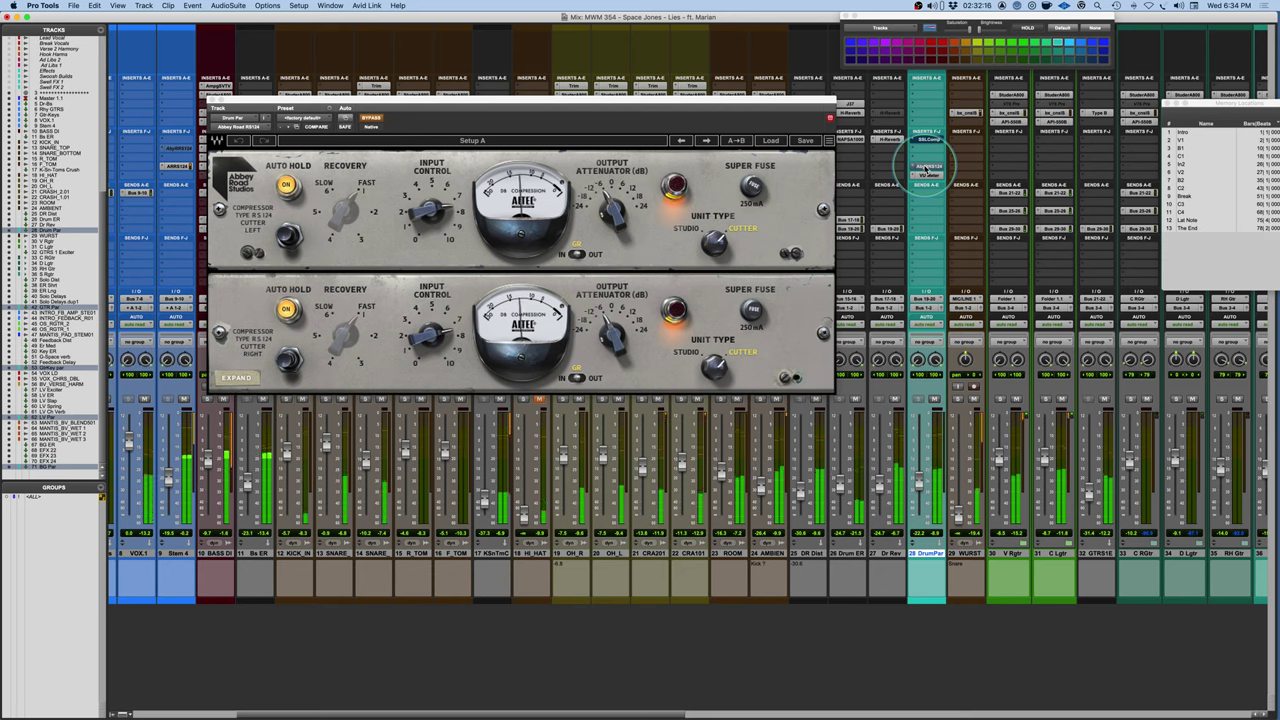
click(925, 167)
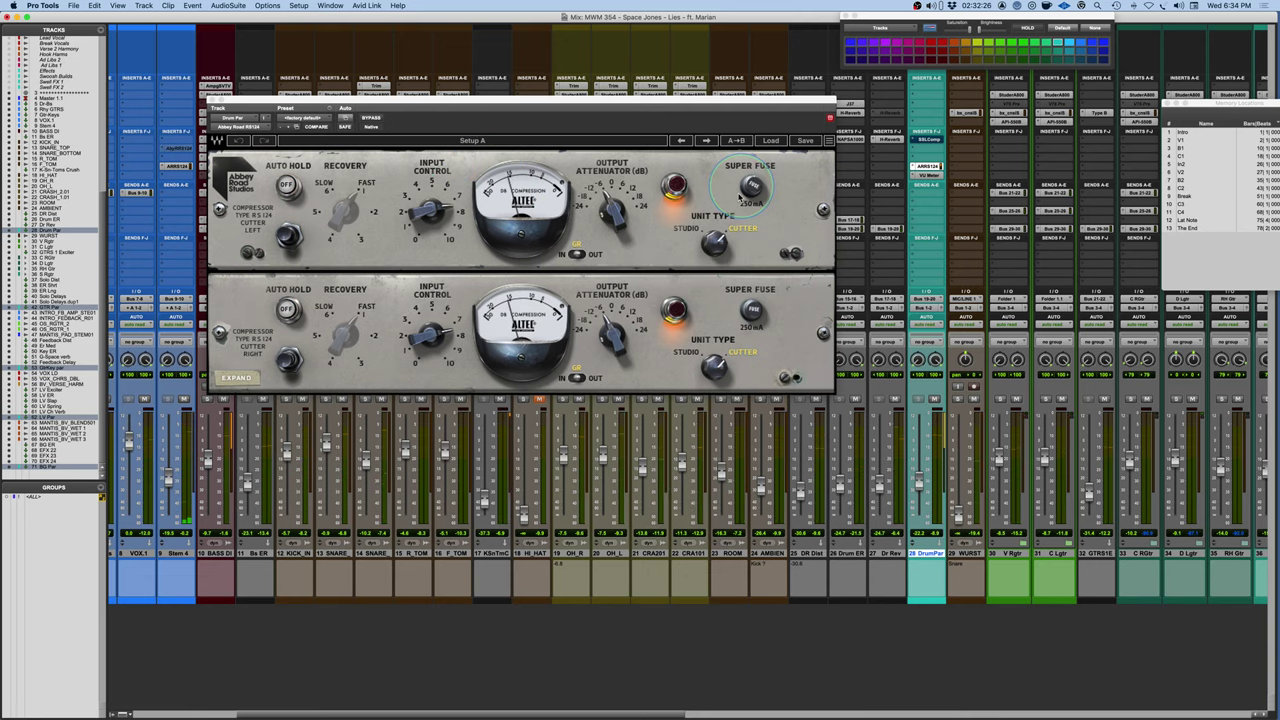
Check the GTR Par track's RS124 settings, and turn off Auto Hold on the GtrKey par track's RS124.
scroll(931, 632, right, 10)
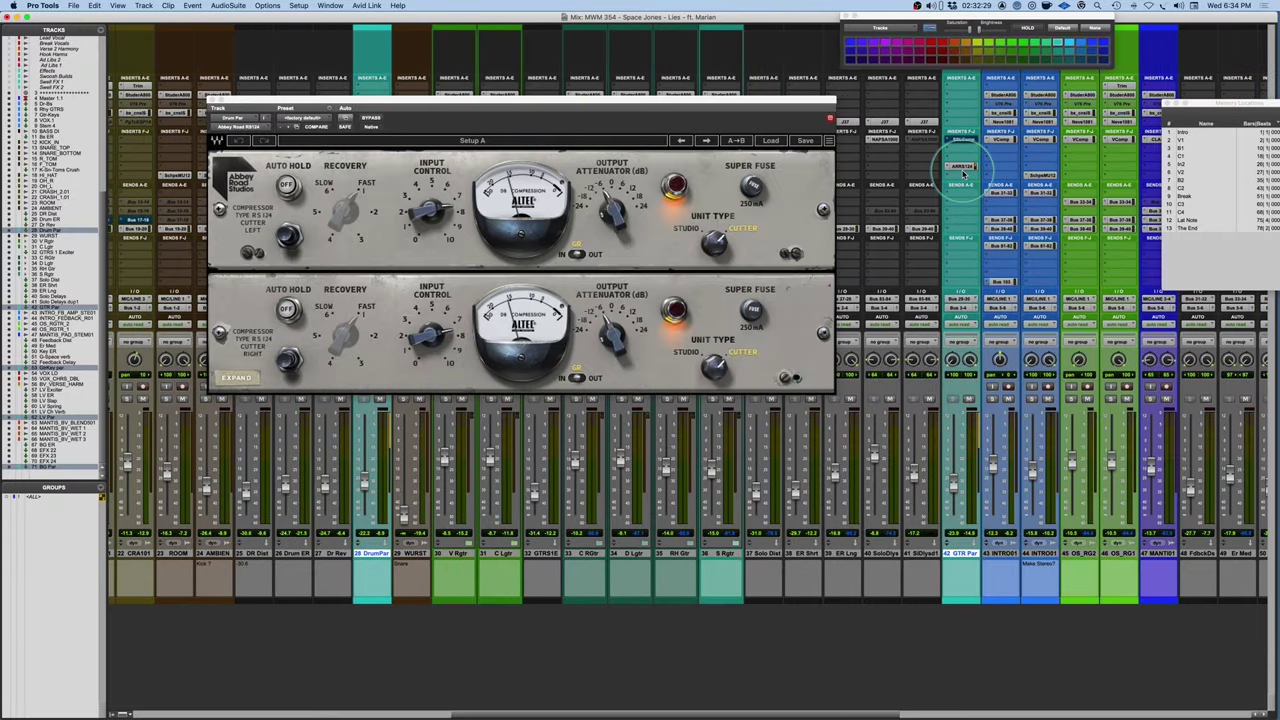
click(962, 167)
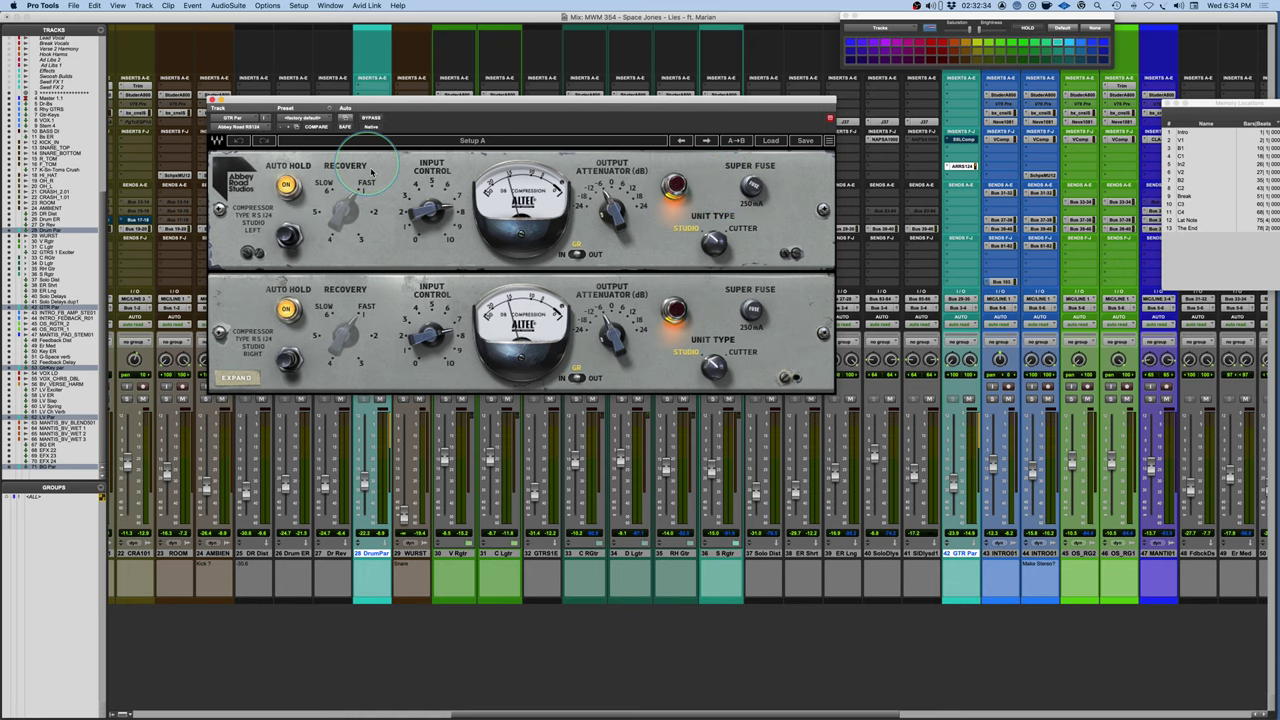
scroll(896, 638, right, 2)
scroll(896, 638, right, 10)
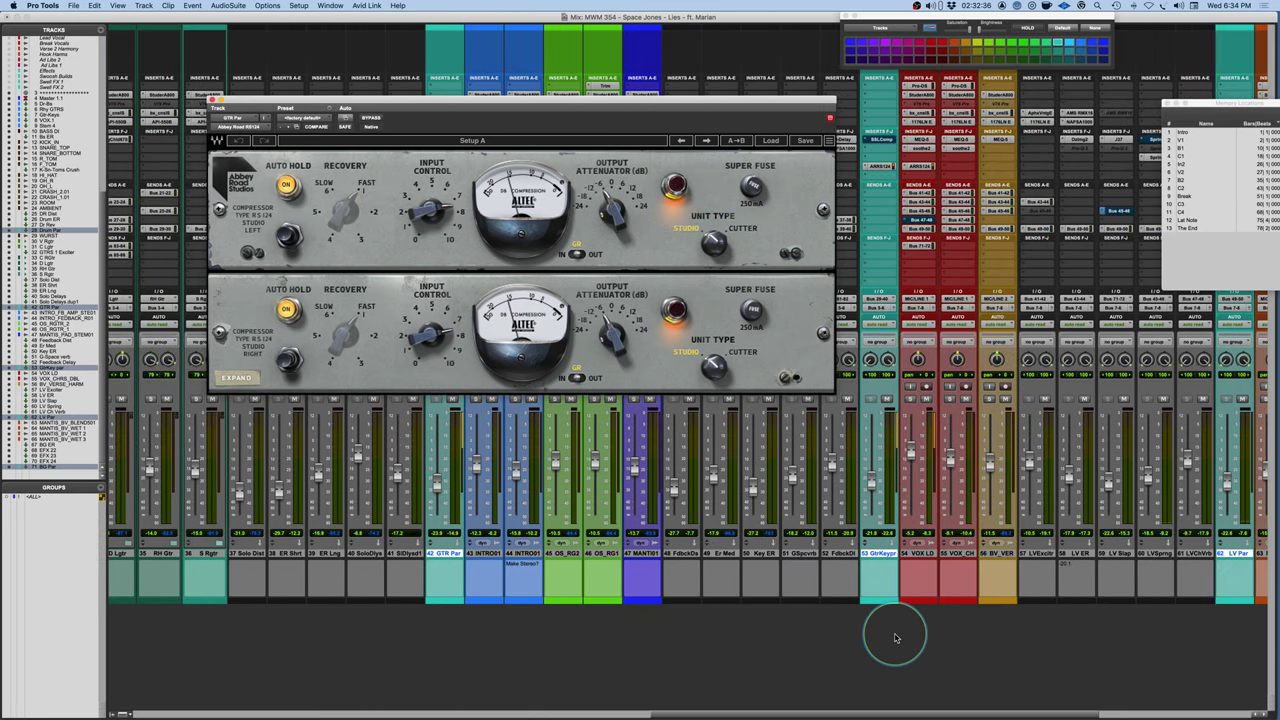
click(879, 168)
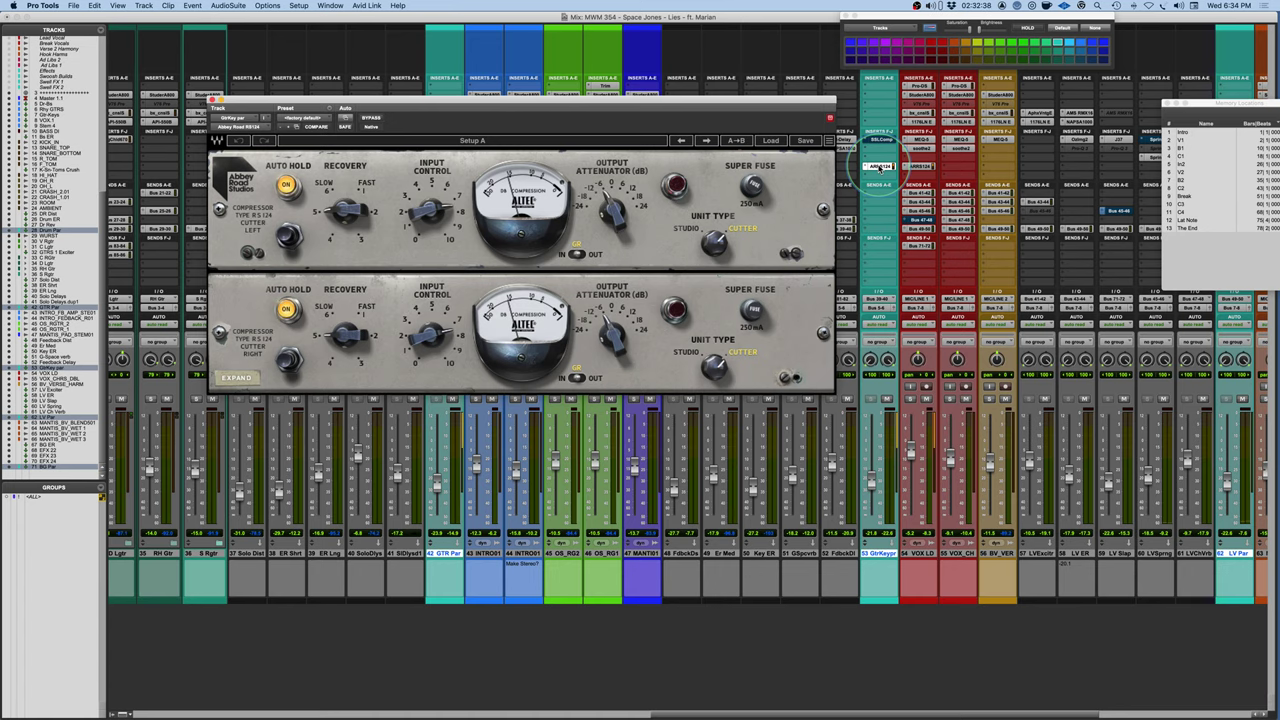
click(287, 185)
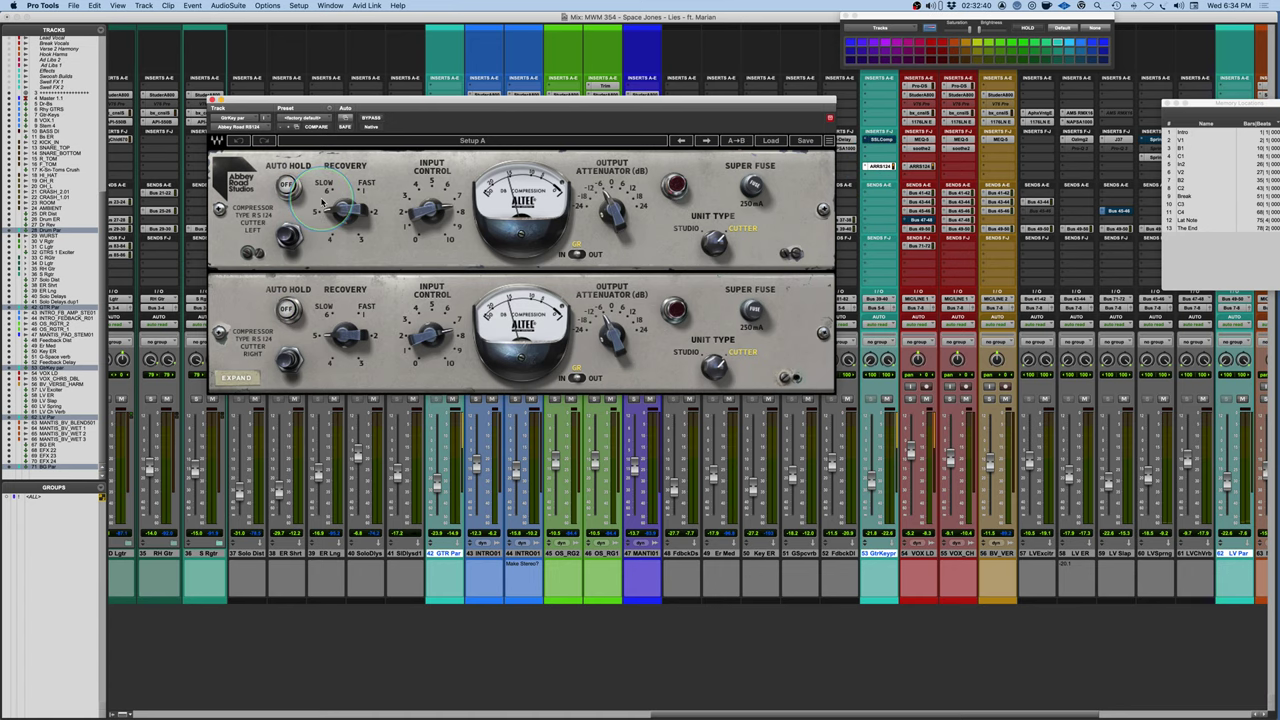
Open the RS124 on the LV Par track and check its Recovery and Input Control settings.
scroll(875, 650, right, 10)
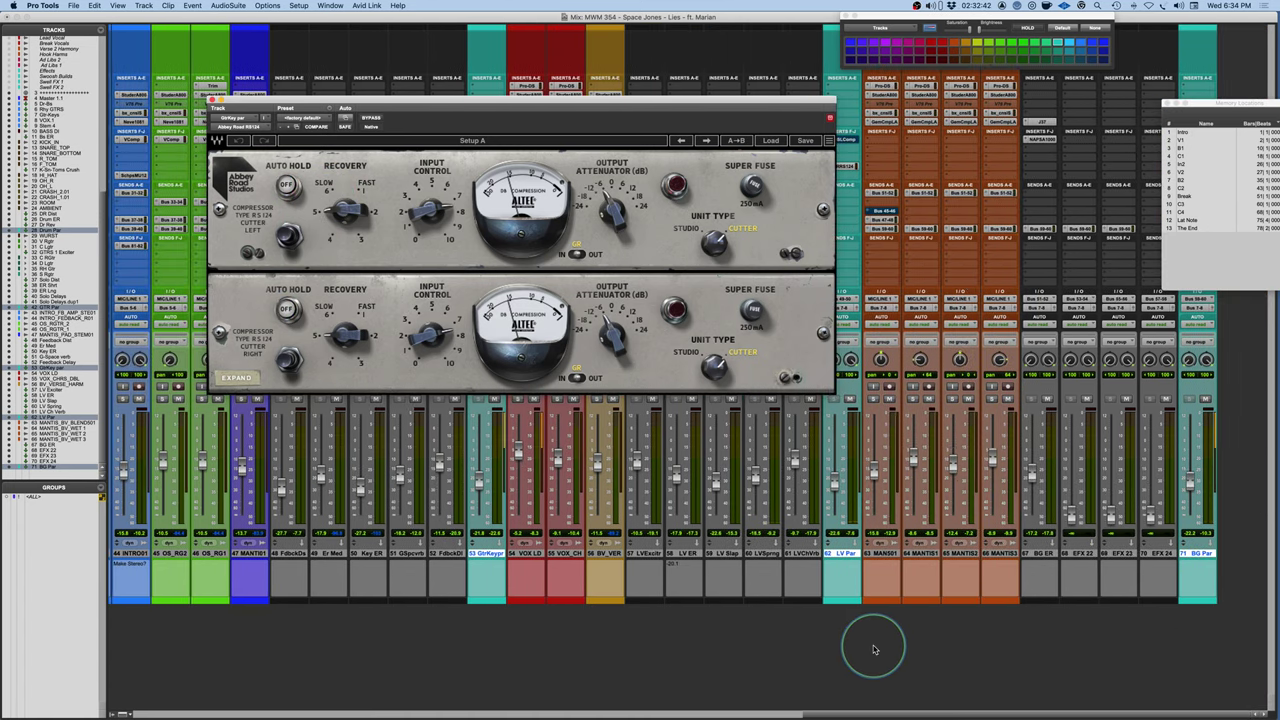
click(842, 166)
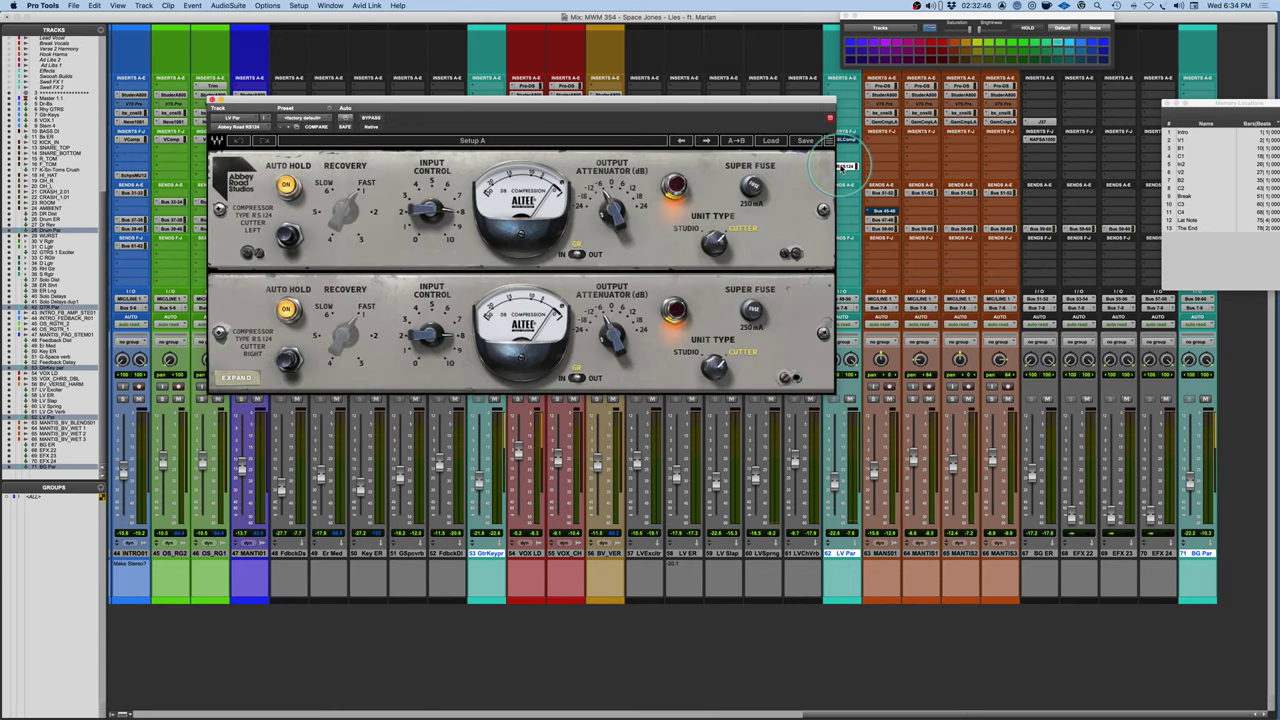
click(358, 197)
click(393, 188)
click(813, 600)
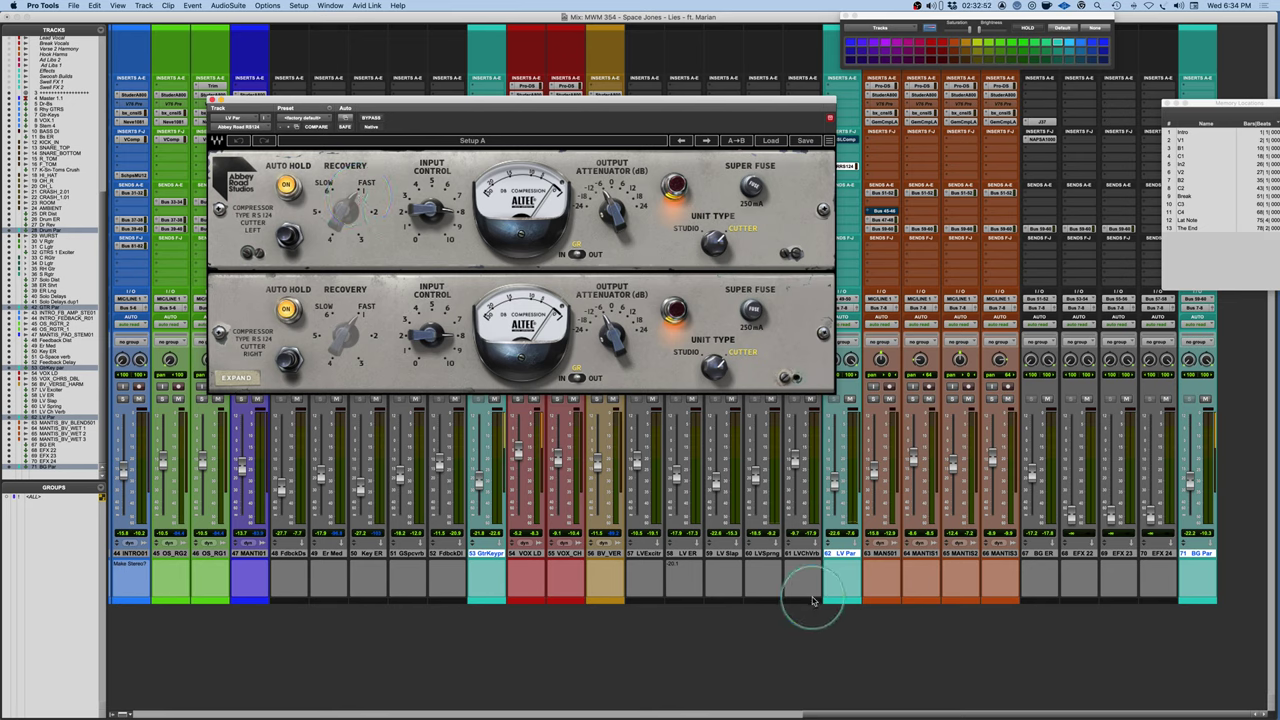
Move the Memory Locations window clear of the BG Par track's inserts, then open that track's RS124 and check its Input Control.
drag(1218, 106, 1189, 212)
click(1198, 166)
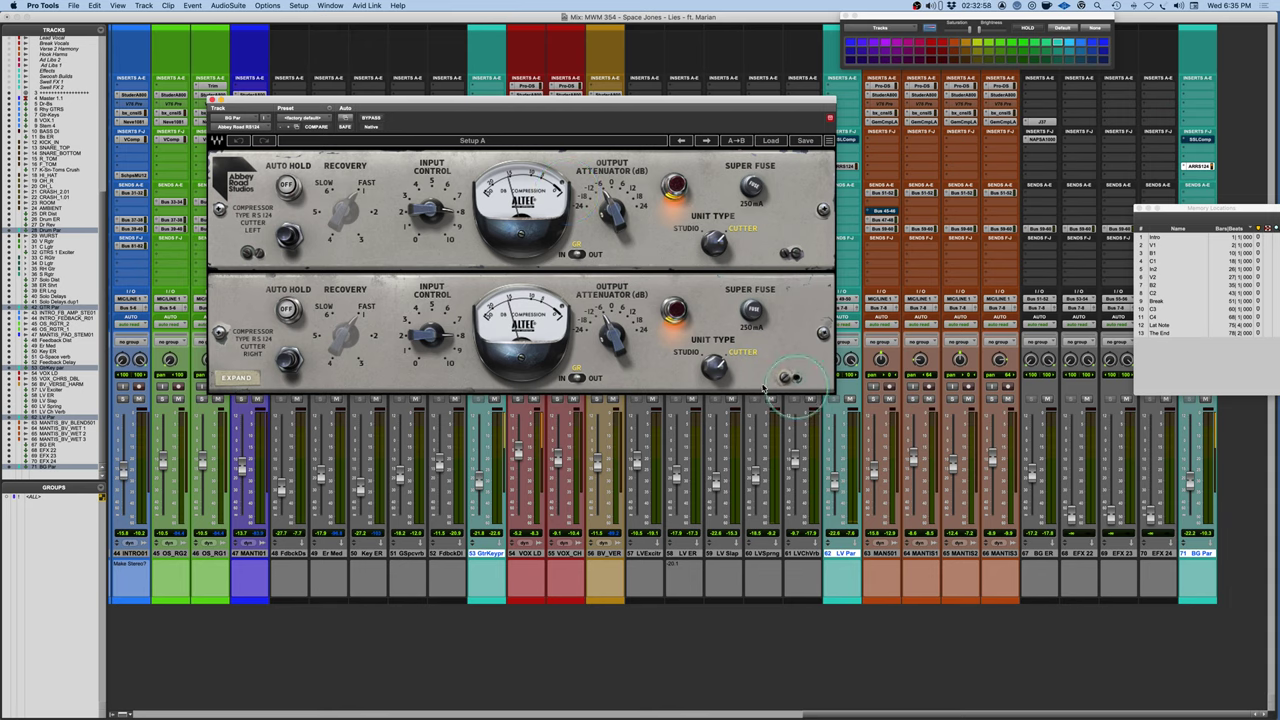
click(466, 228)
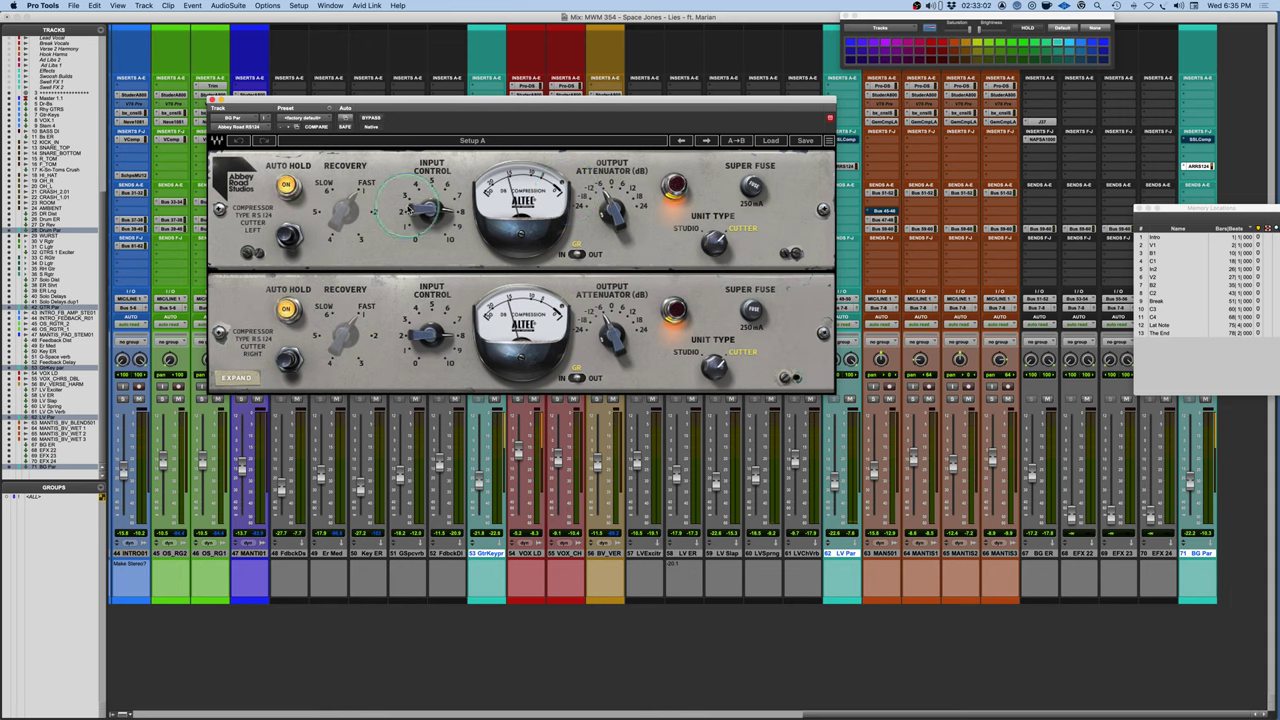
click(443, 218)
click(457, 233)
click(398, 211)
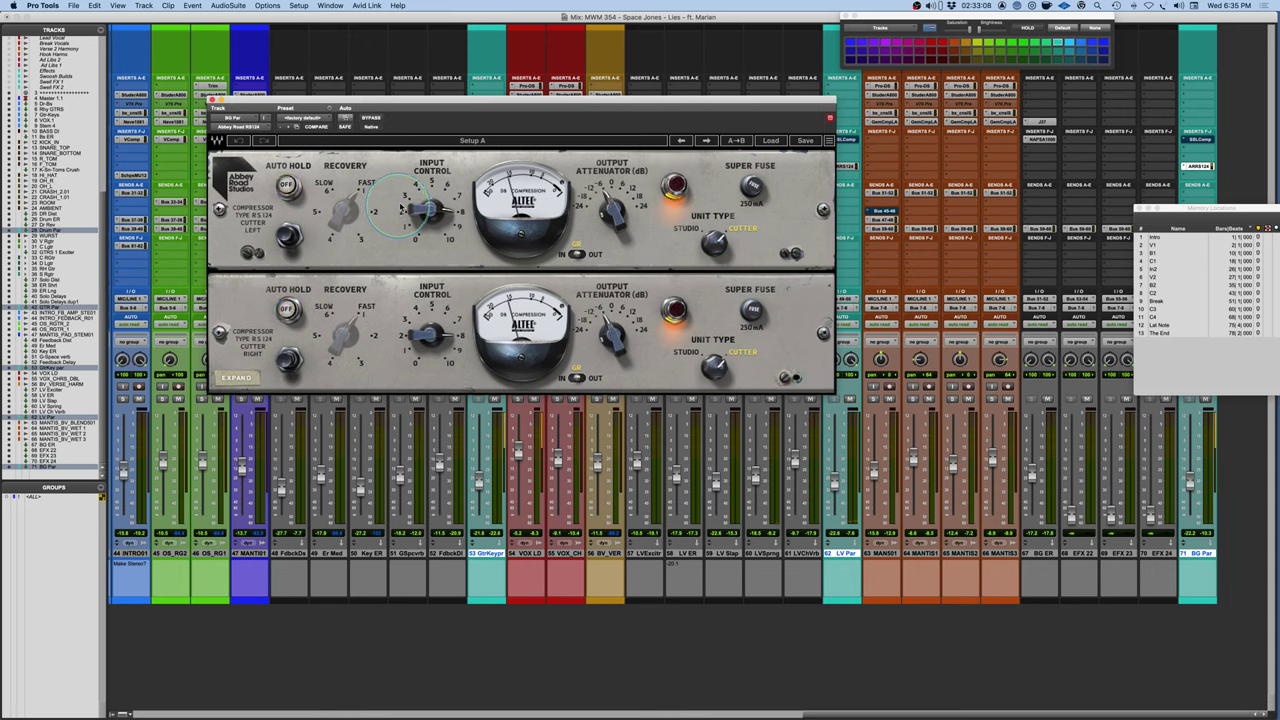
click(484, 183)
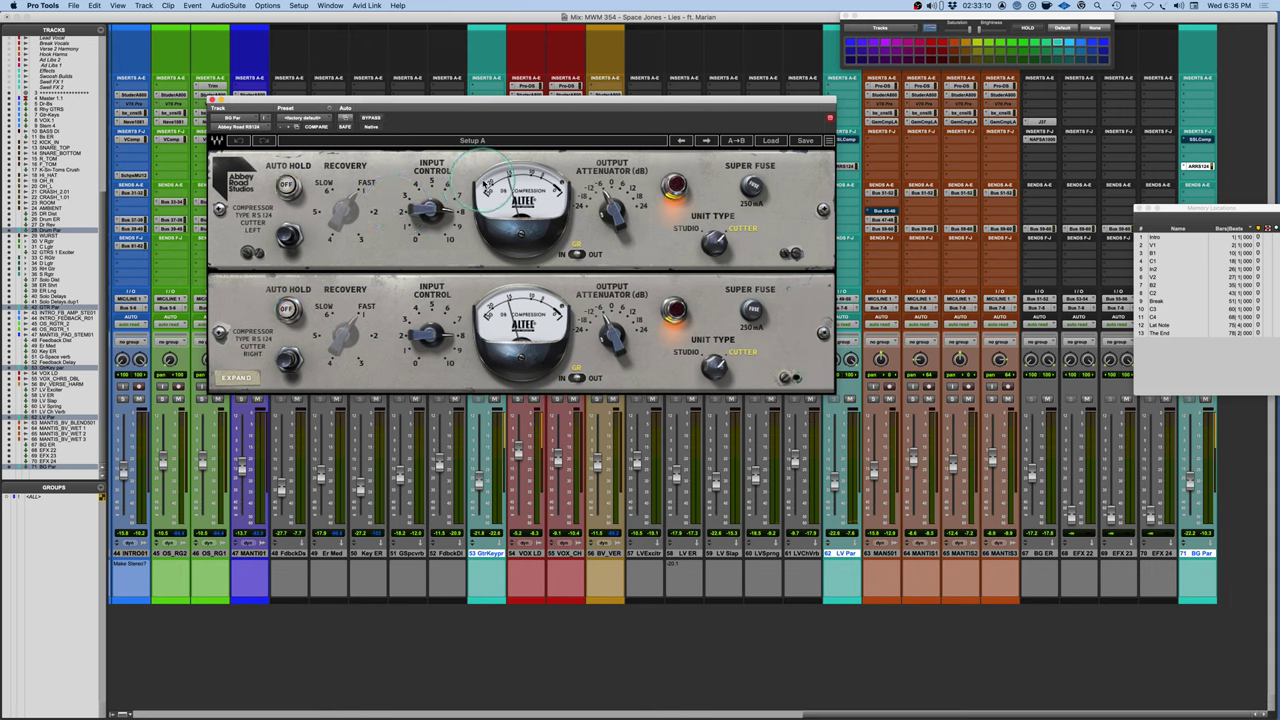
drag(484, 183, 462, 247)
click(268, 218)
click(410, 224)
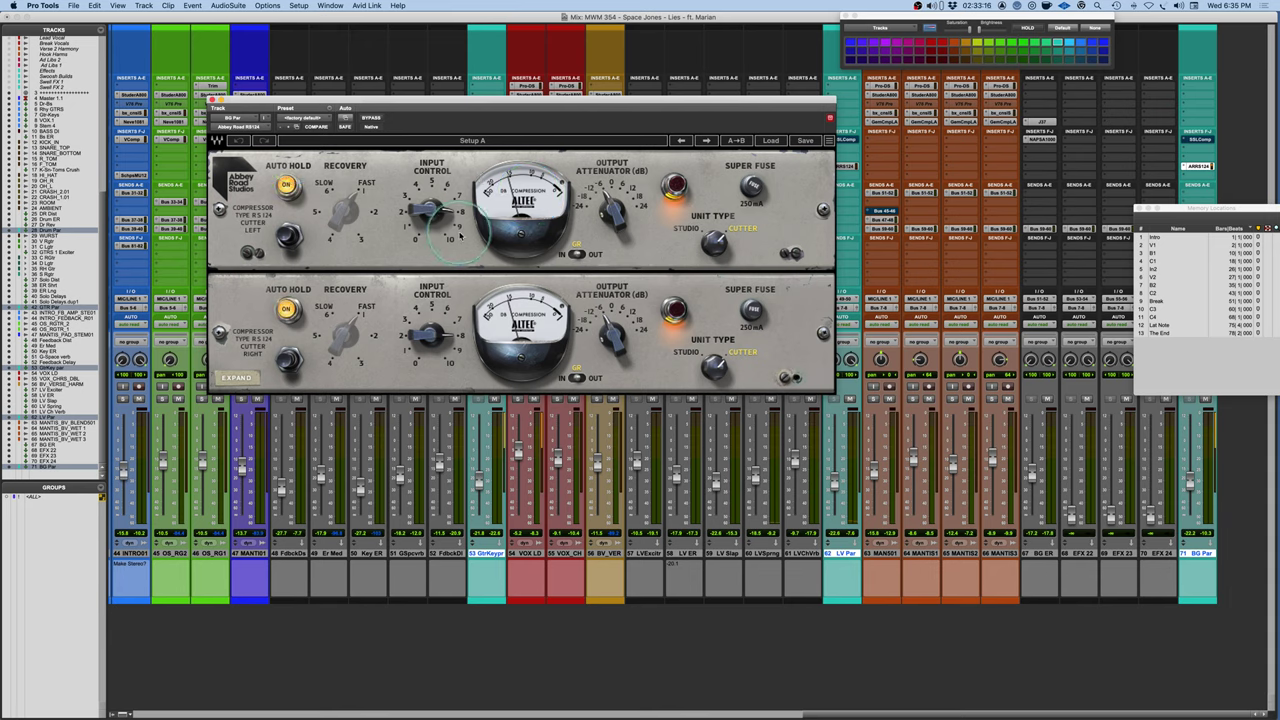
Review the BG Par compressor's Unit Type, Super Fuse, Recovery and output settings, and close its window.
click(709, 358)
click(735, 352)
click(710, 192)
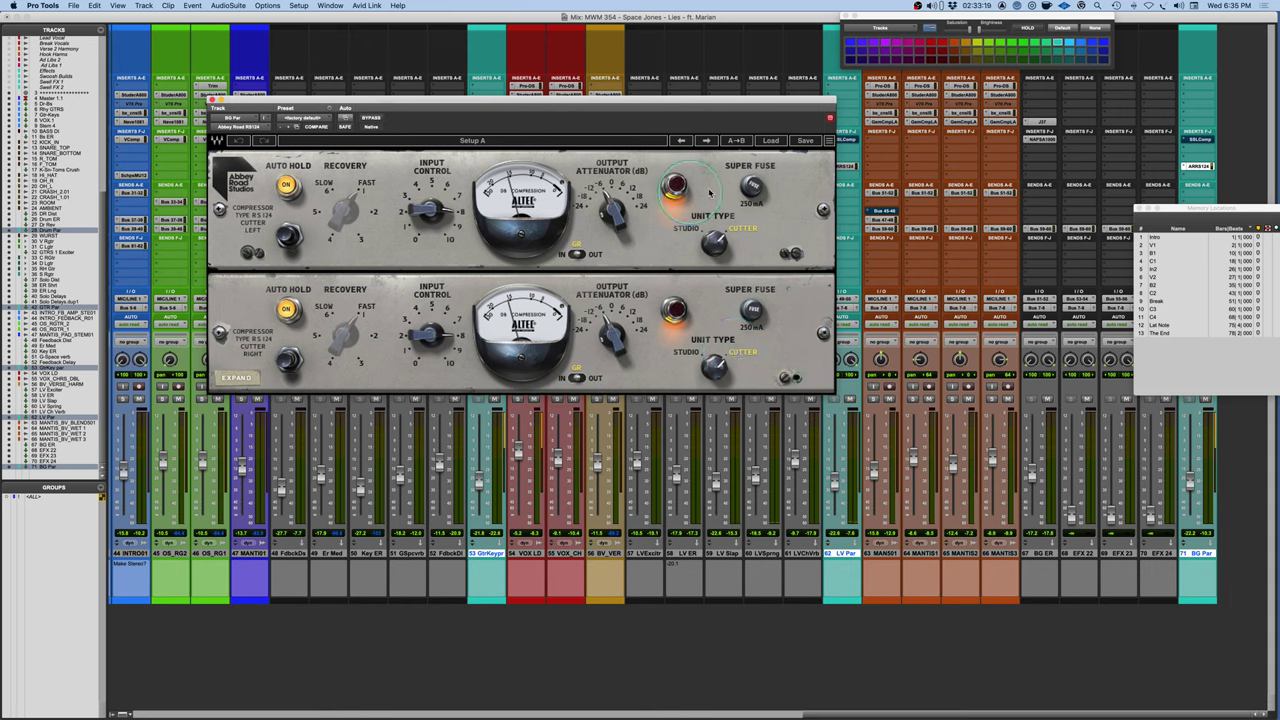
click(337, 158)
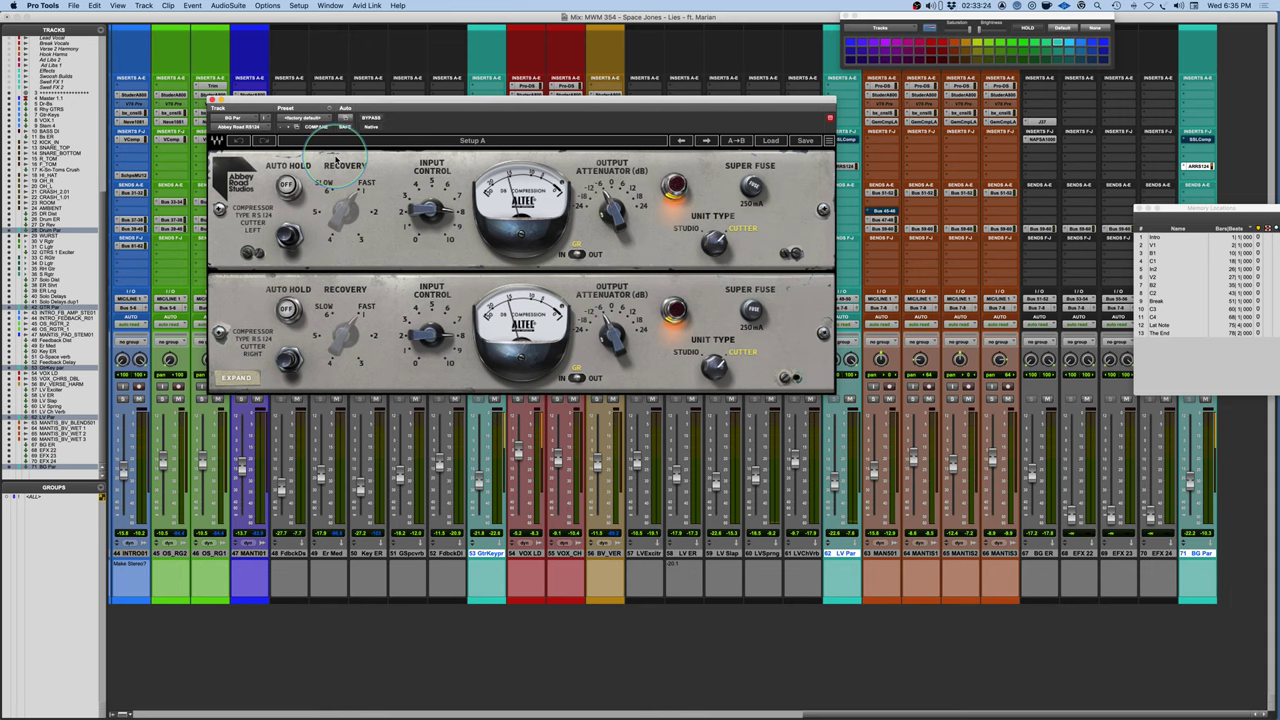
click(213, 110)
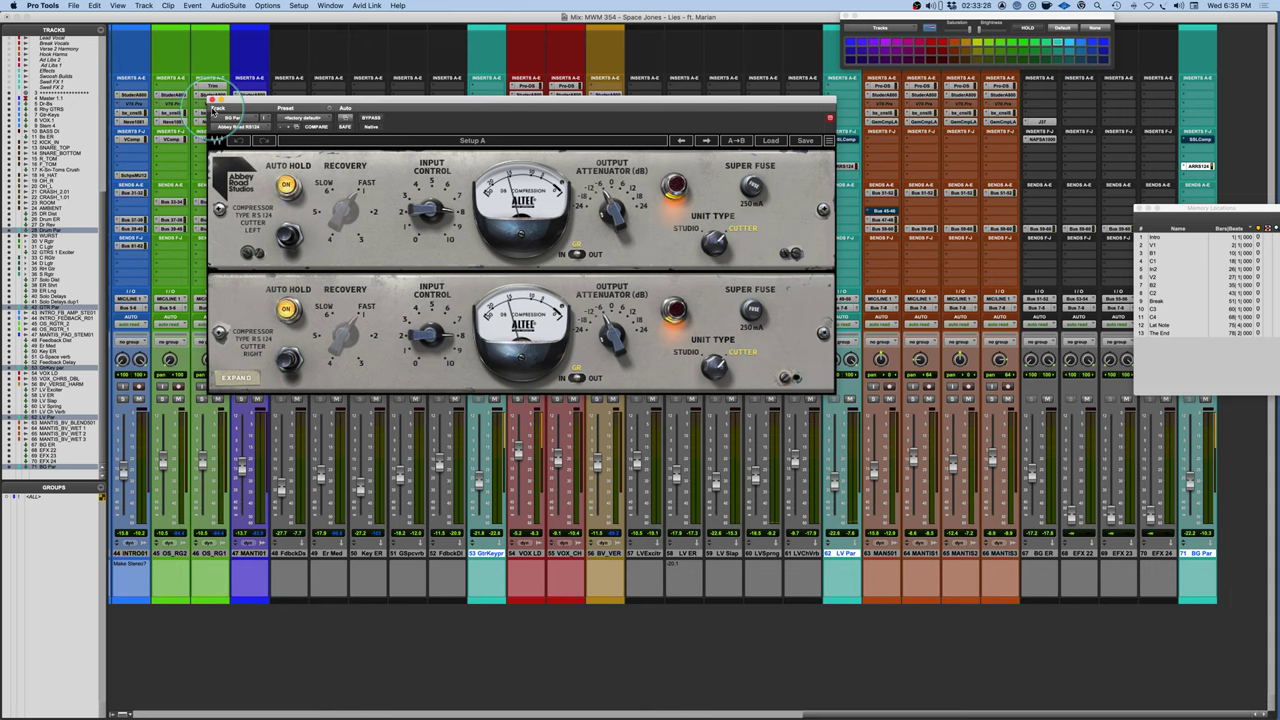
click(597, 183)
click(431, 170)
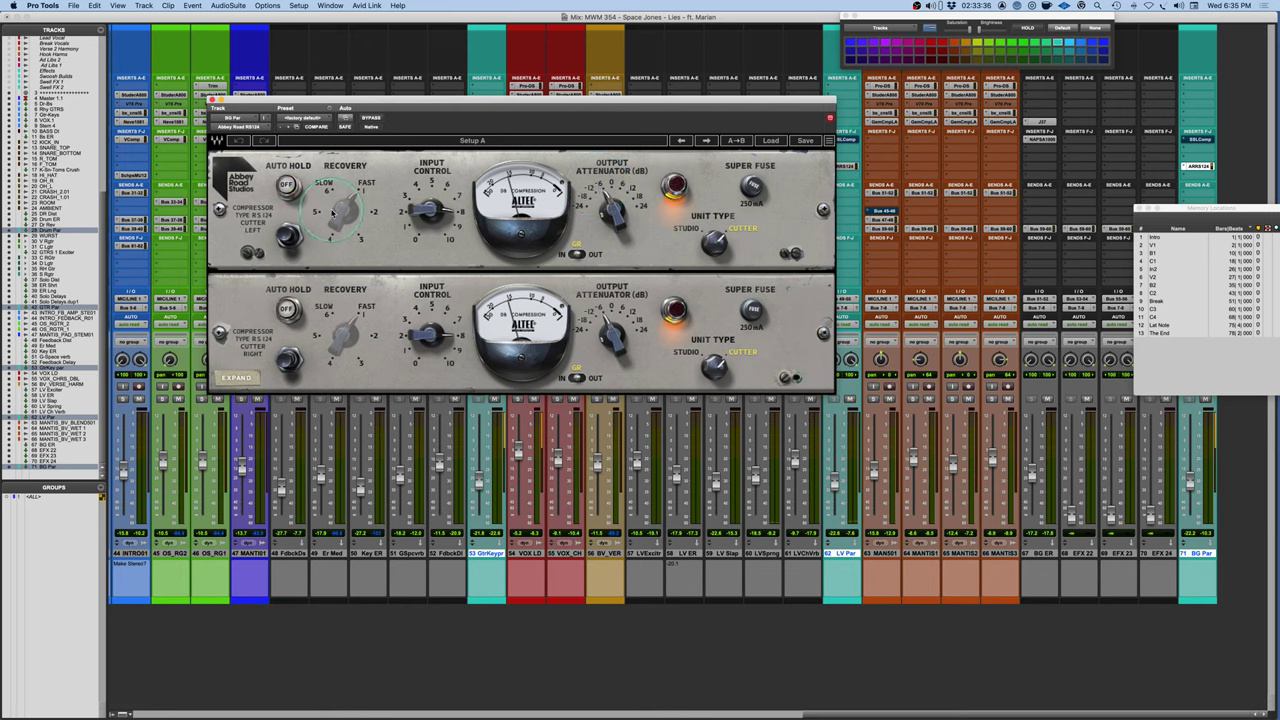
click(708, 238)
click(442, 236)
click(234, 127)
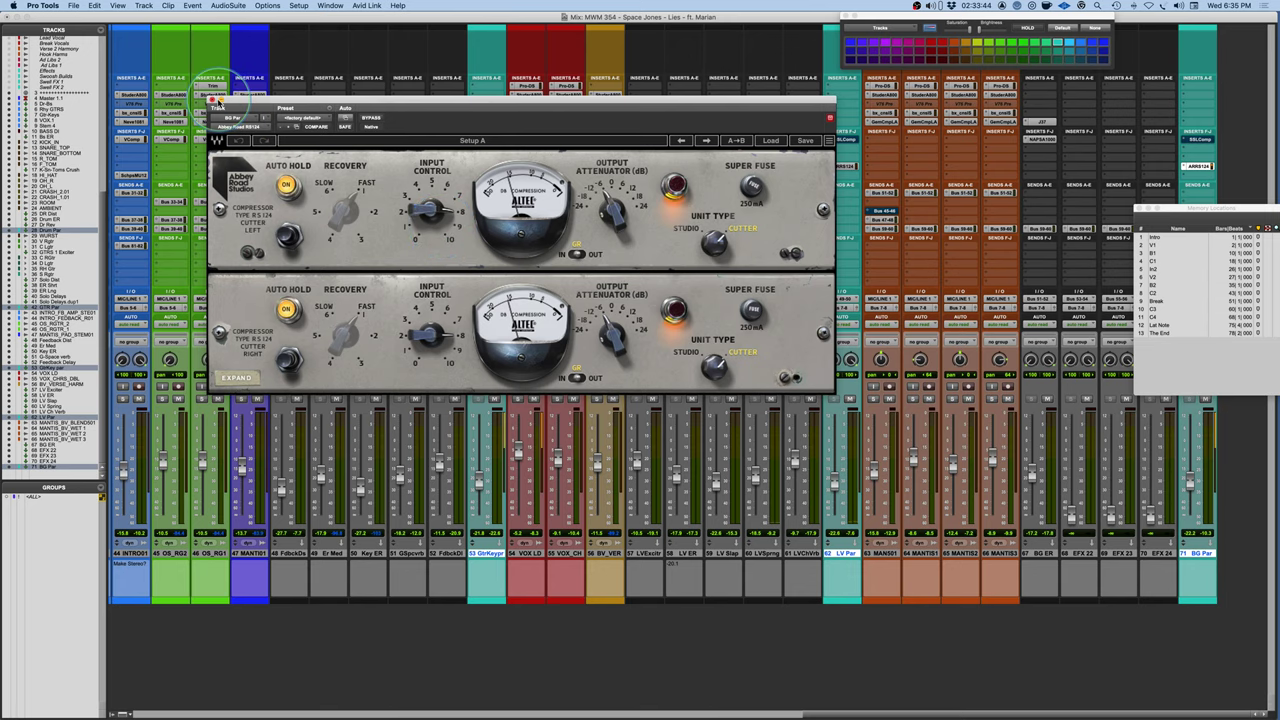
click(213, 104)
Open the RS124 on the Stem 4 track and move its window aside so the Stem 4 fader stays accessible.
scroll(811, 687, left, 15)
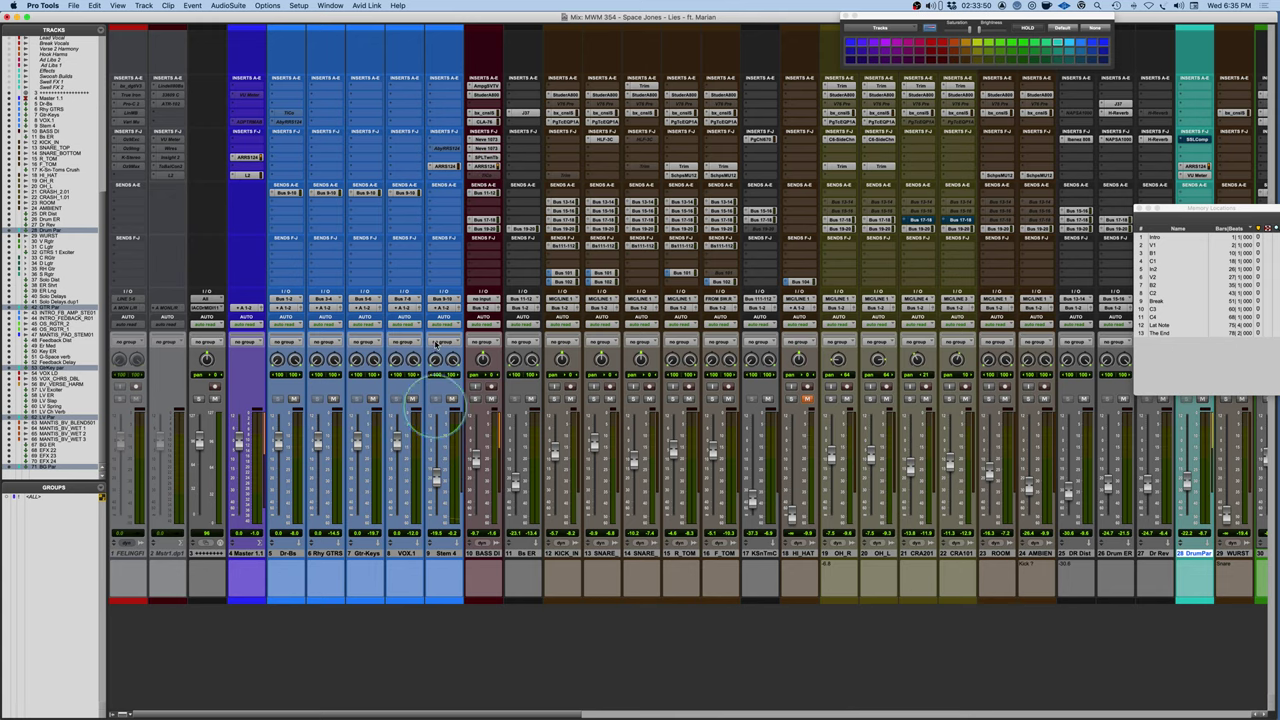
click(444, 165)
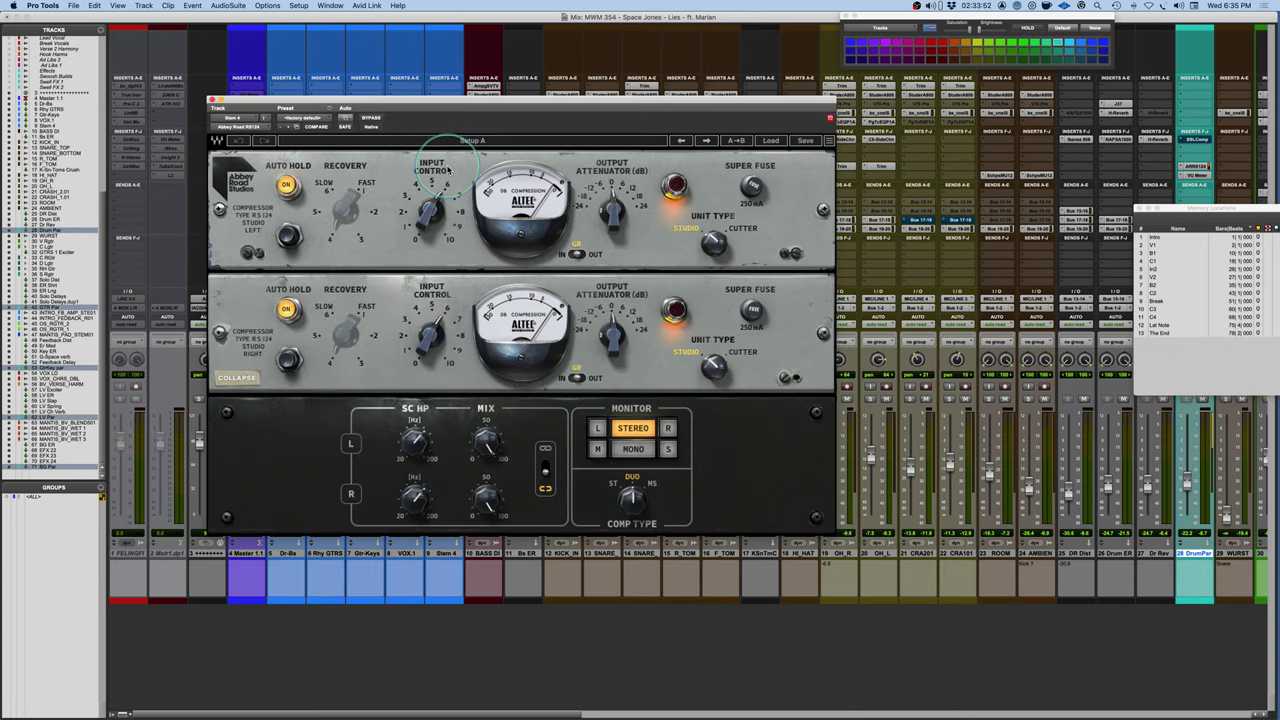
drag(600, 101, 947, 50)
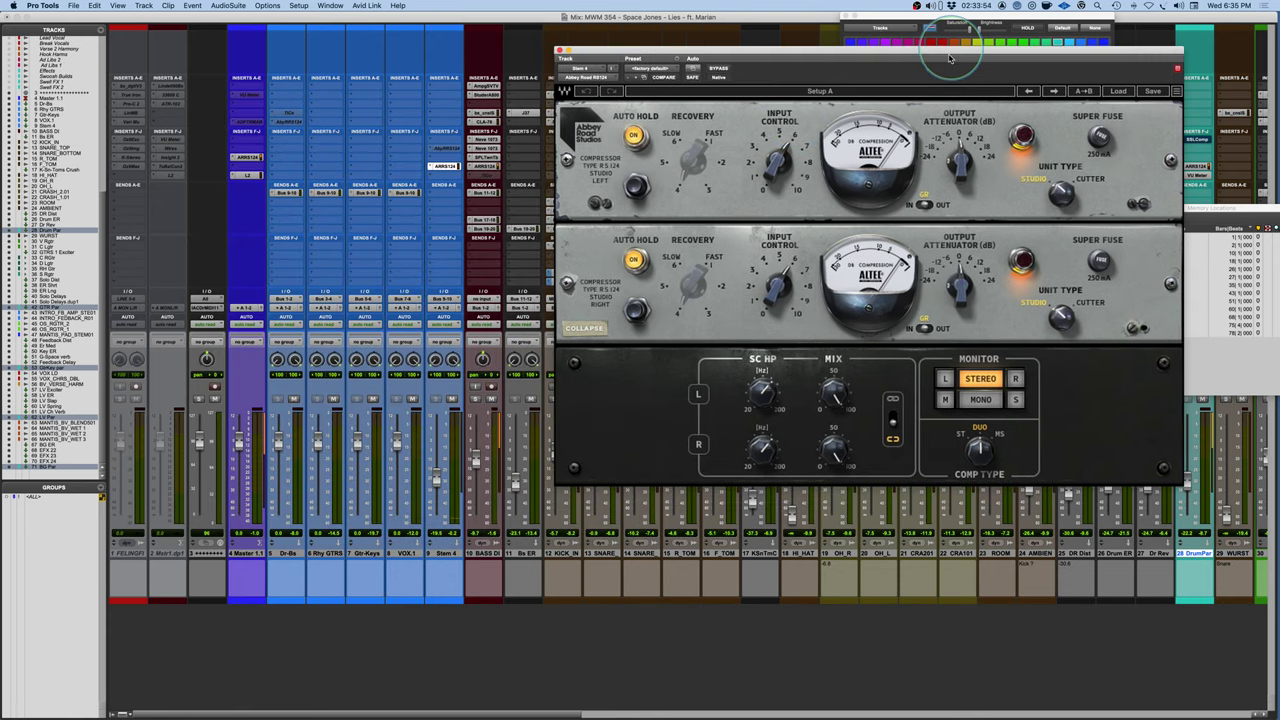
Pull the Stem 4 fader all the way down and bring it up to -17.4 dB to hear the parallel compression.
drag(437, 478, 434, 567)
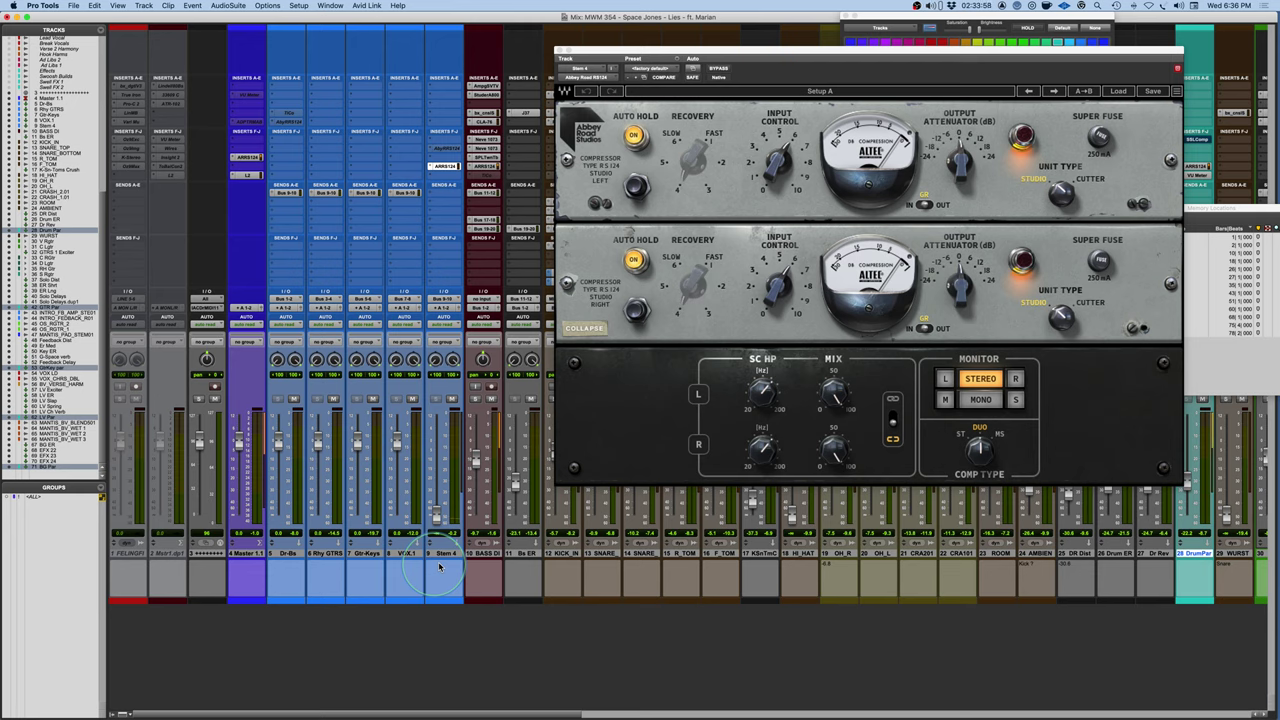
click(1137, 181)
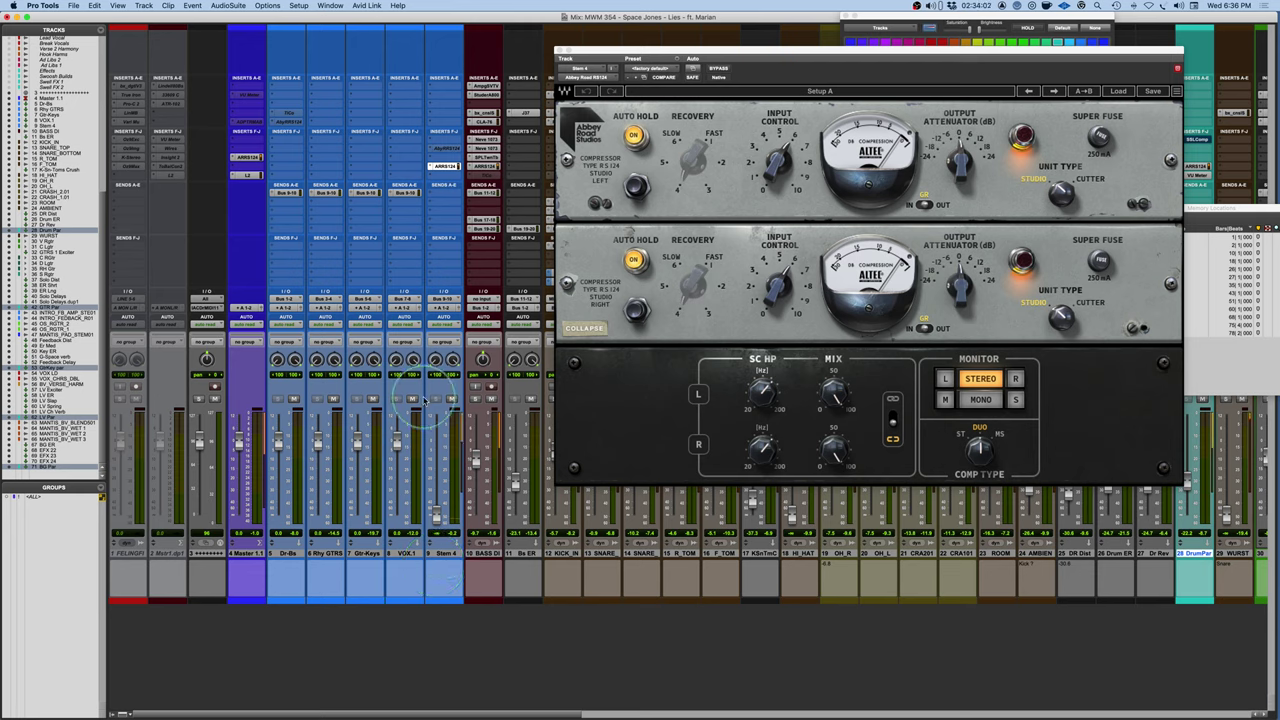
drag(436, 513, 441, 479)
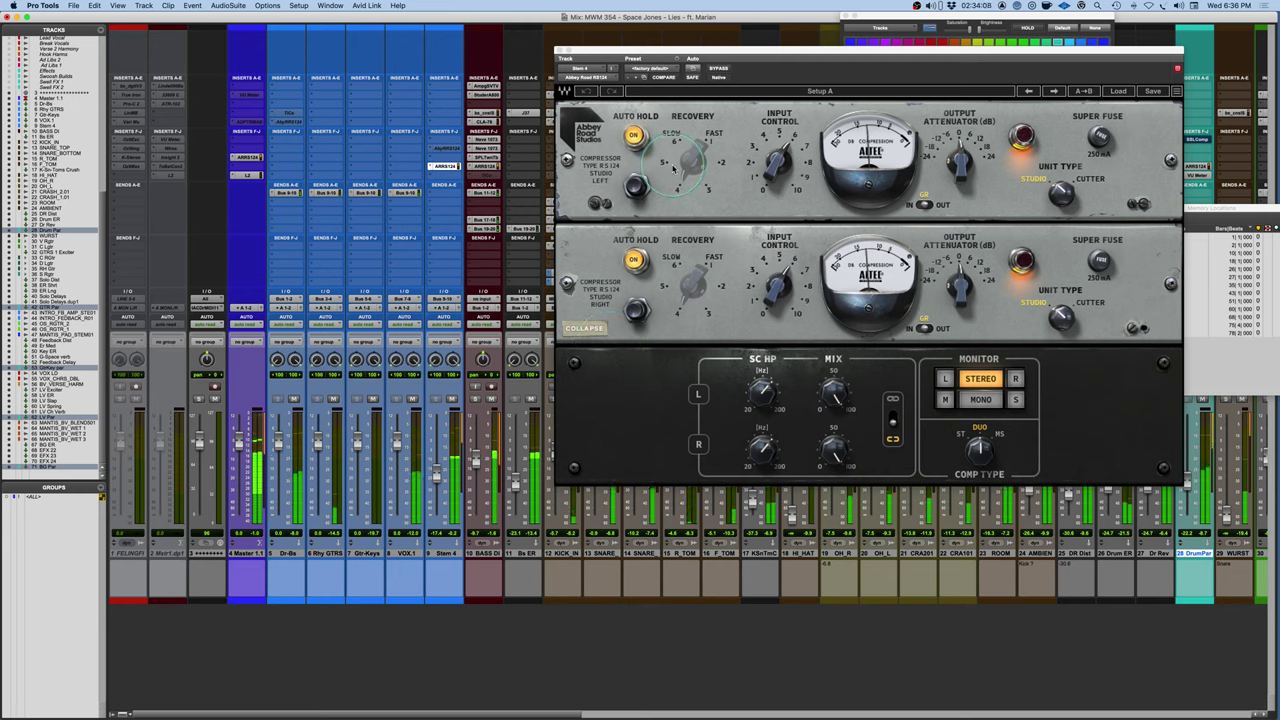
Switch the Stem 4 compressor to Setup B, turn off its Super Fuse and change its Recovery setting.
click(849, 93)
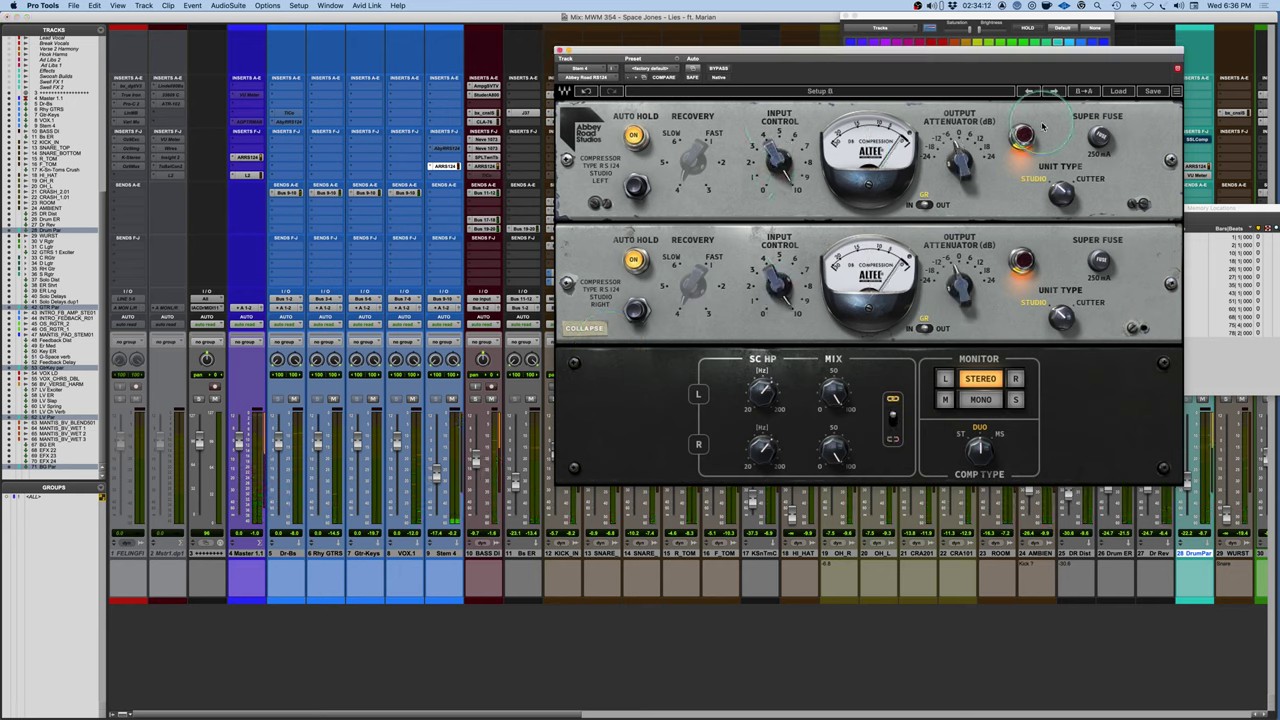
drag(687, 196, 686, 185)
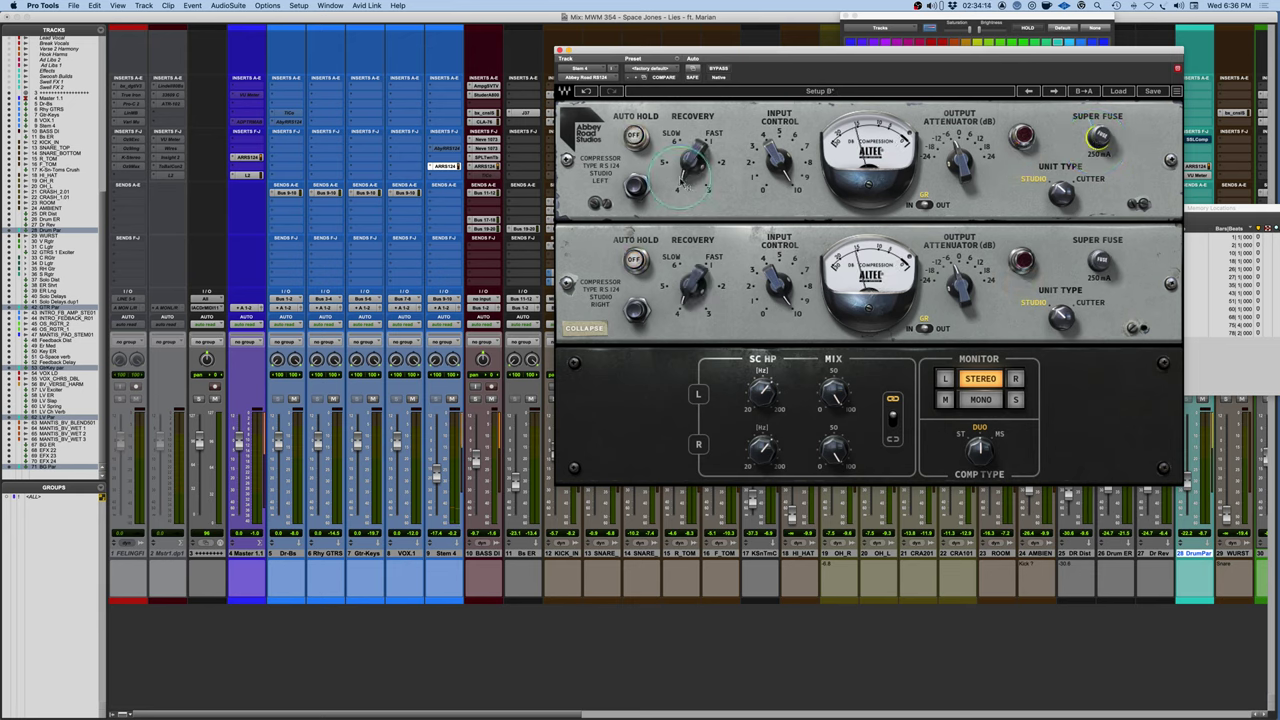
scroll(685, 185, down, 3)
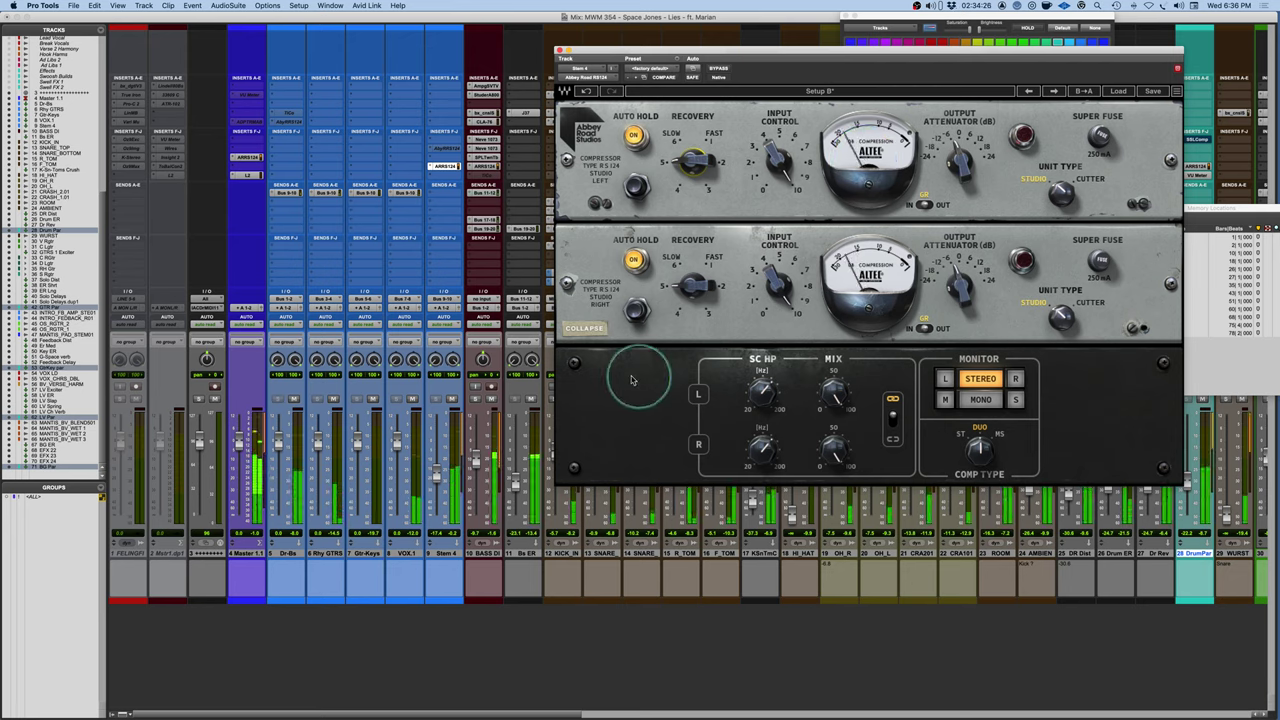
Drop the Stem 4 fader to silence during playback and raise it to -13.4 dB.
click(404, 636)
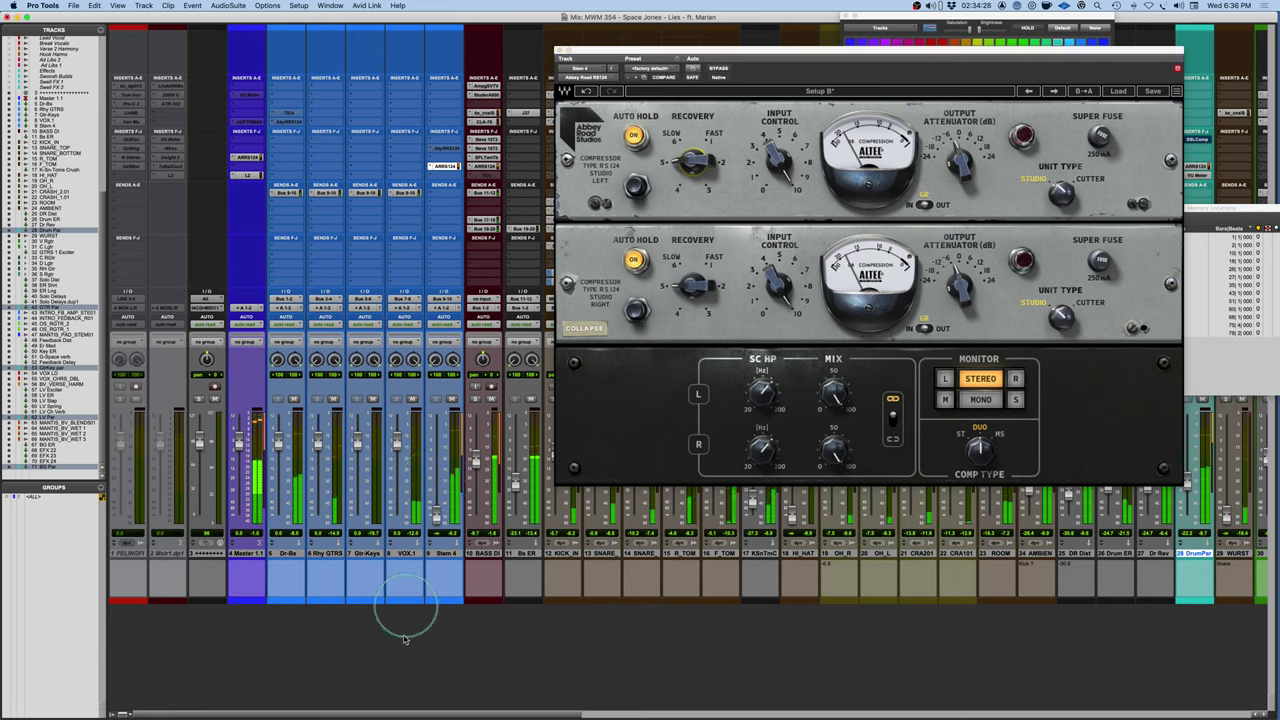
drag(442, 512, 442, 470)
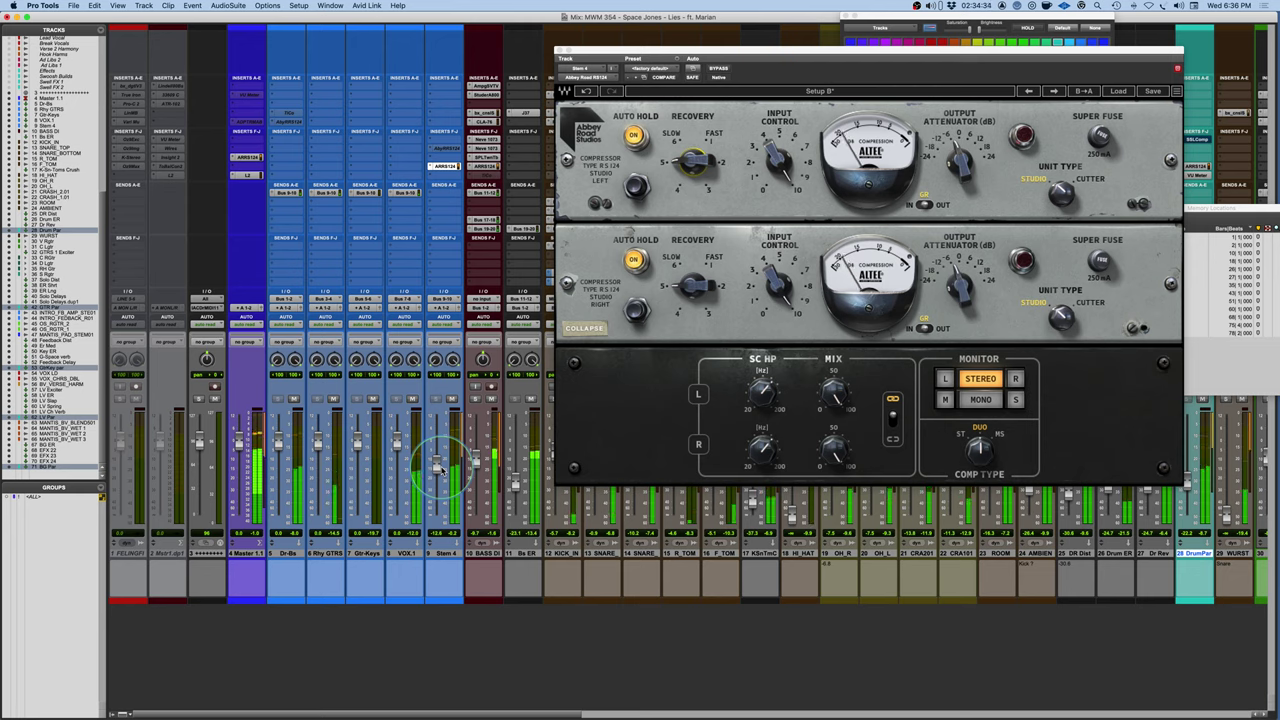
click(452, 400)
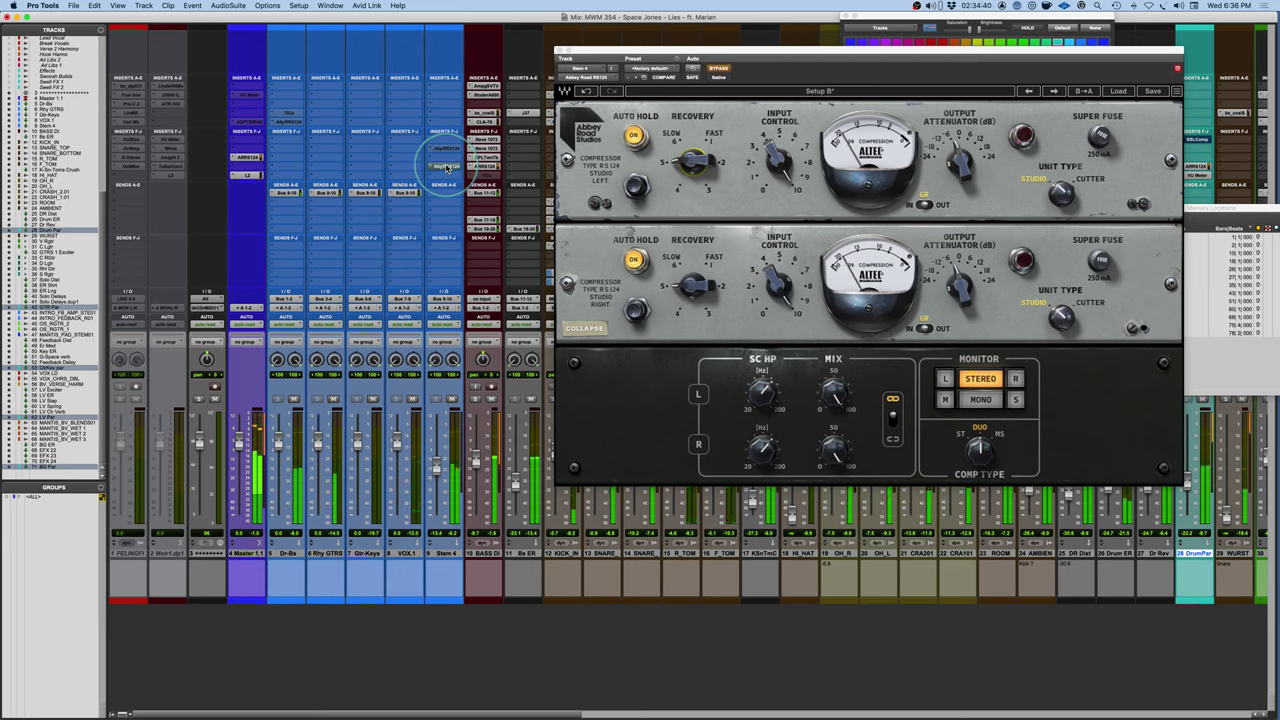
Bypass and re-enable the Stem 4 compressor repeatedly during playback to compare the sound.
super+click(446, 167)
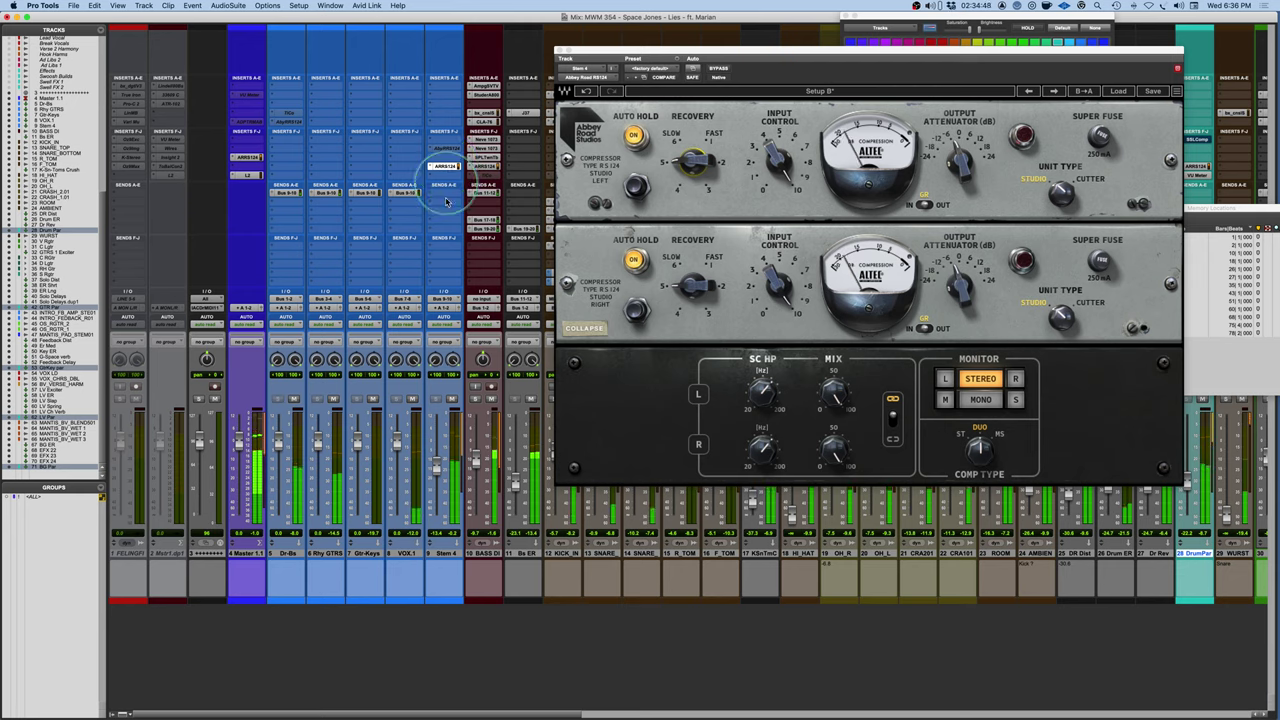
super+click(446, 166)
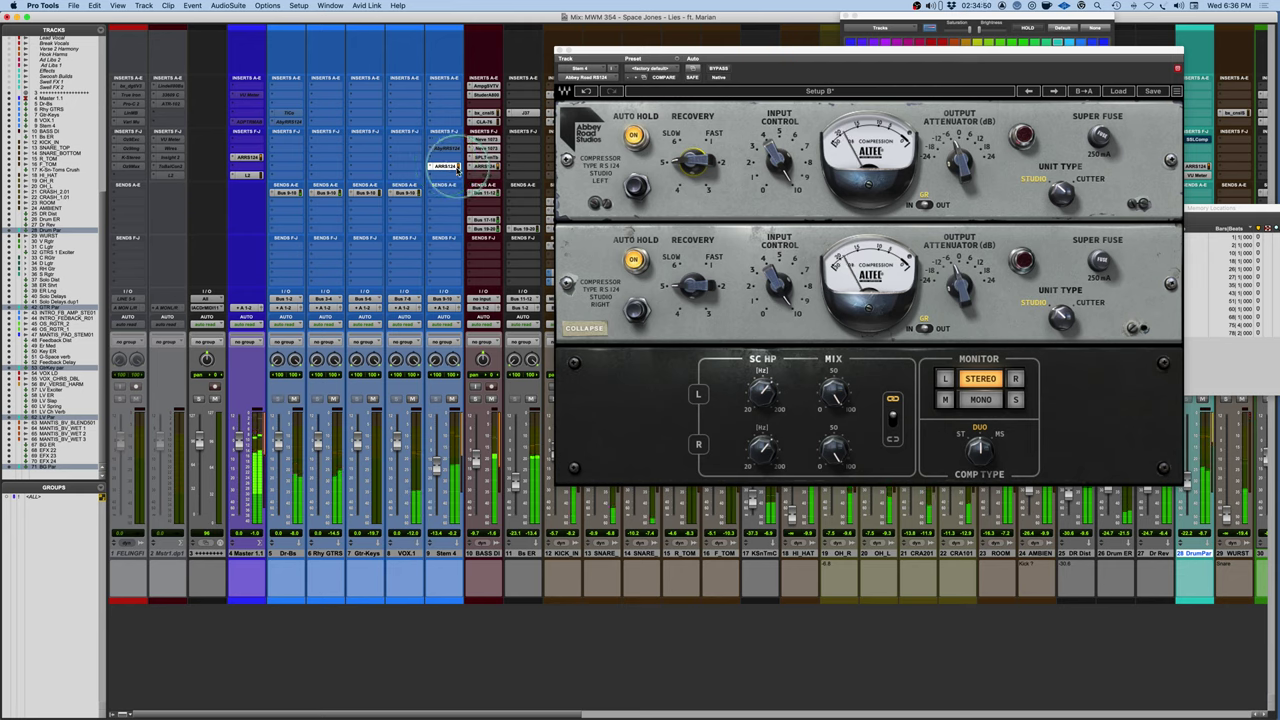
super+click(446, 166)
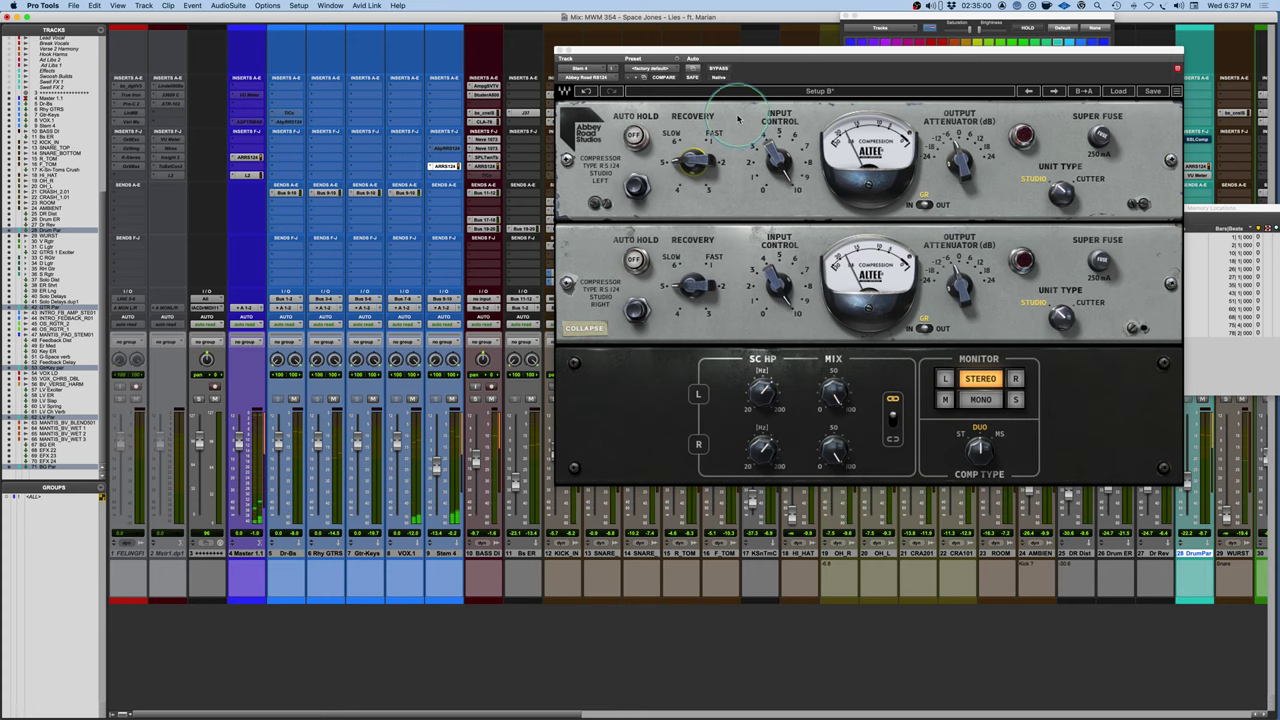
Check the Stem 4 compressor's Auto Hold and Input Control settings, shifting its window slightly.
click(633, 135)
drag(803, 55, 697, 53)
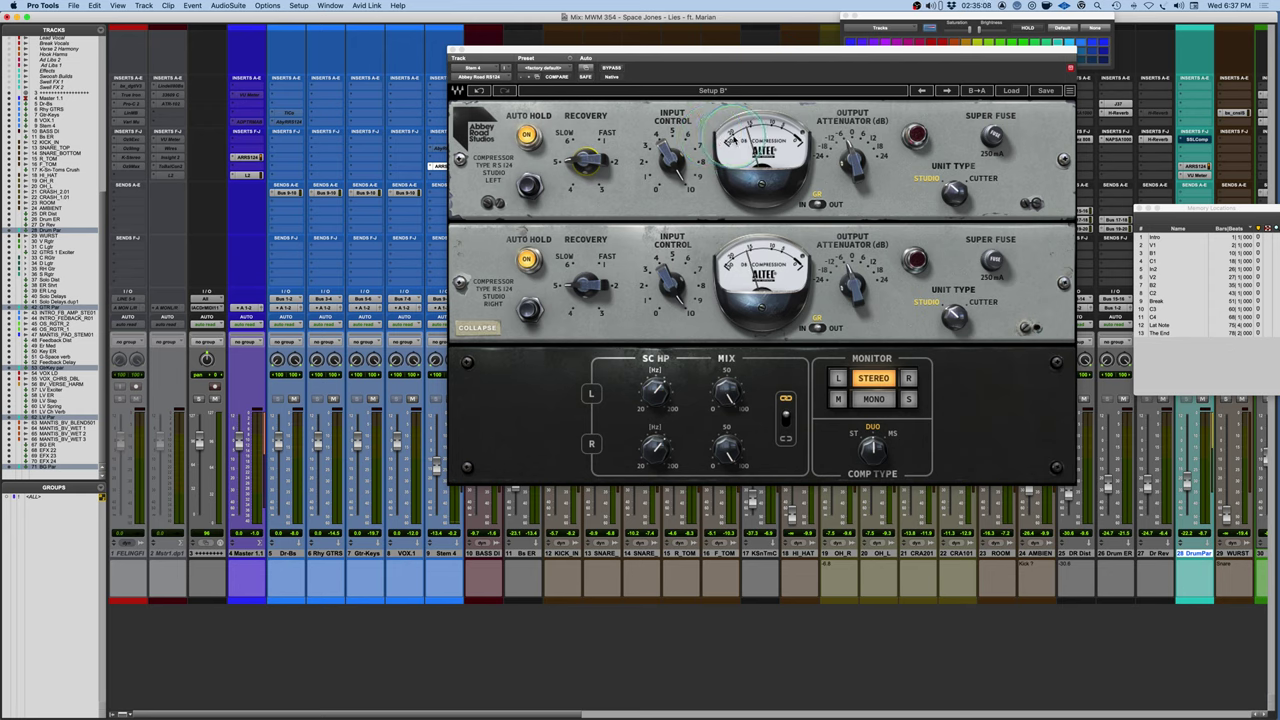
drag(657, 183, 692, 180)
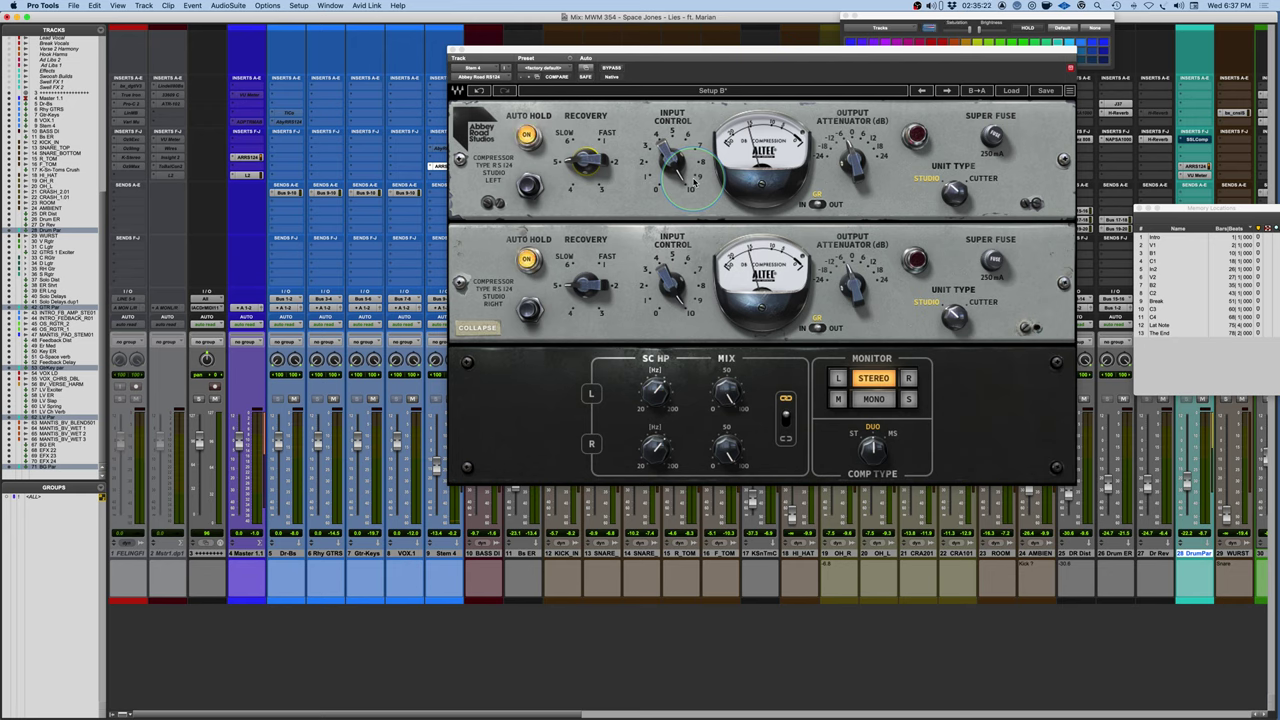
Open the Master 1.1 track's RS124 compressor, turn on its Auto Hold and reposition its window.
click(247, 157)
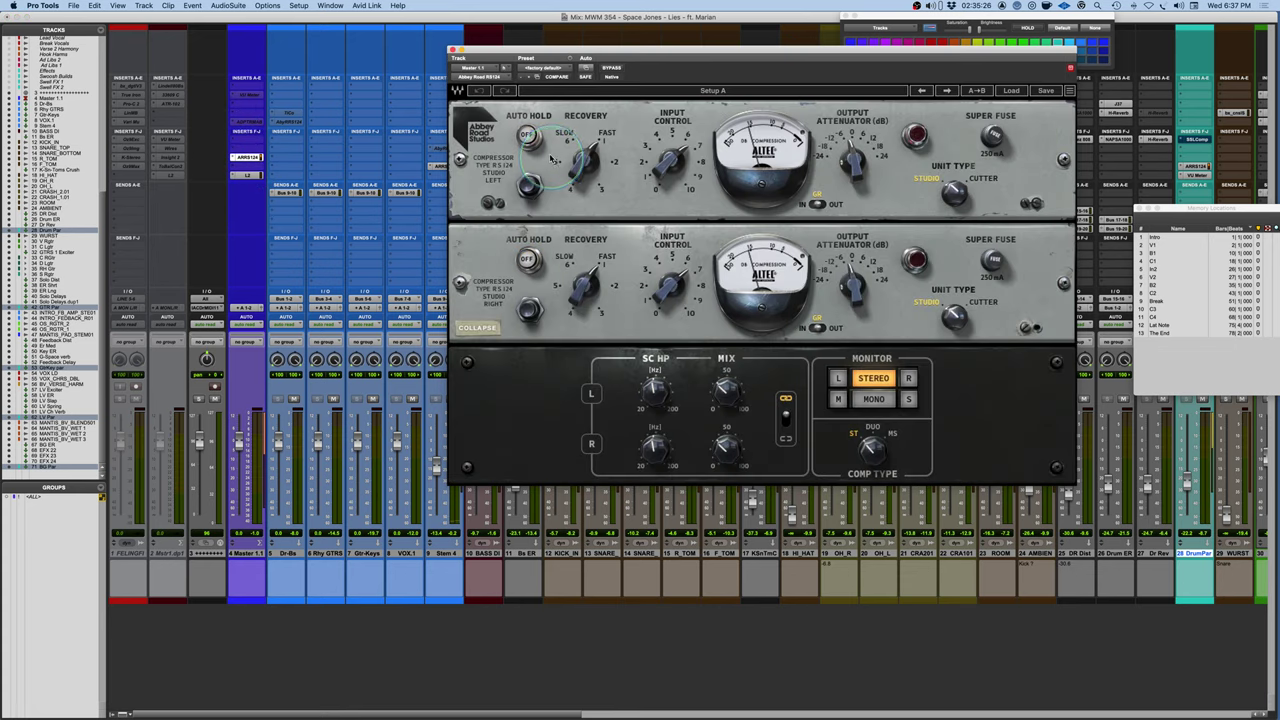
click(525, 139)
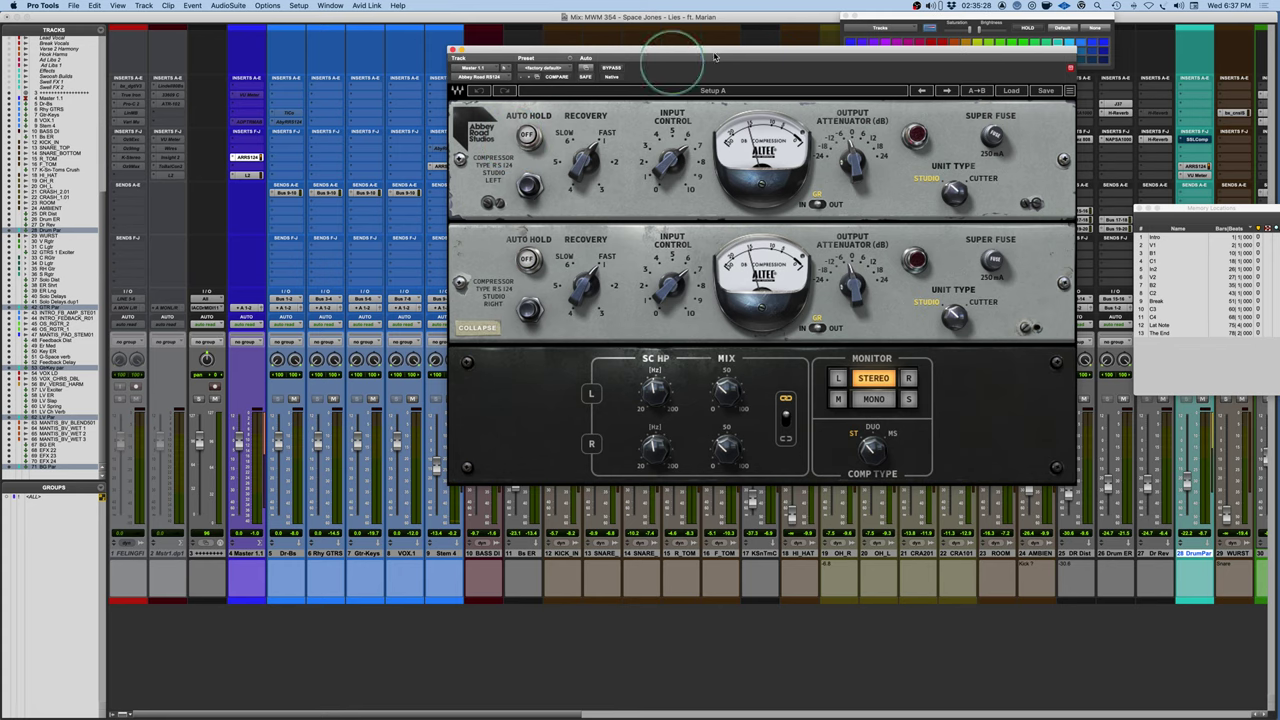
drag(801, 52, 752, 45)
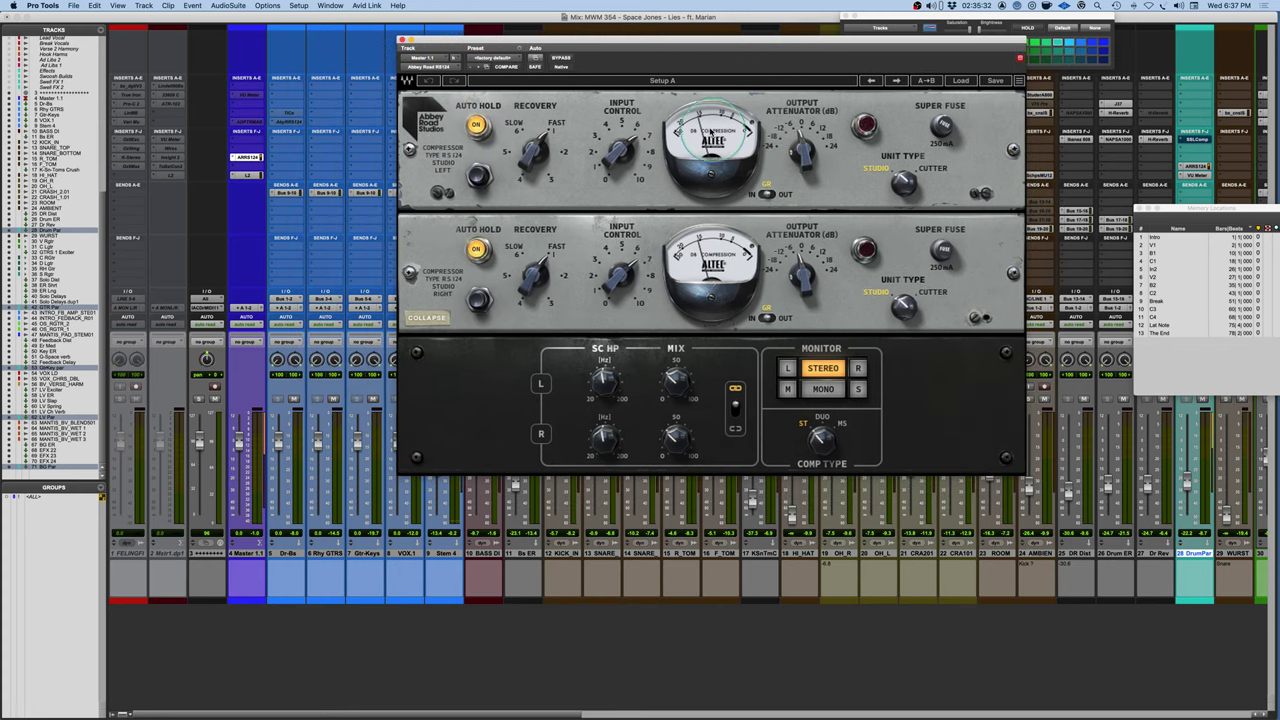
Check the Master 1.1 compressor's meter, bypassing and re-enabling the plug-in during playback to compare Setup A.
click(738, 131)
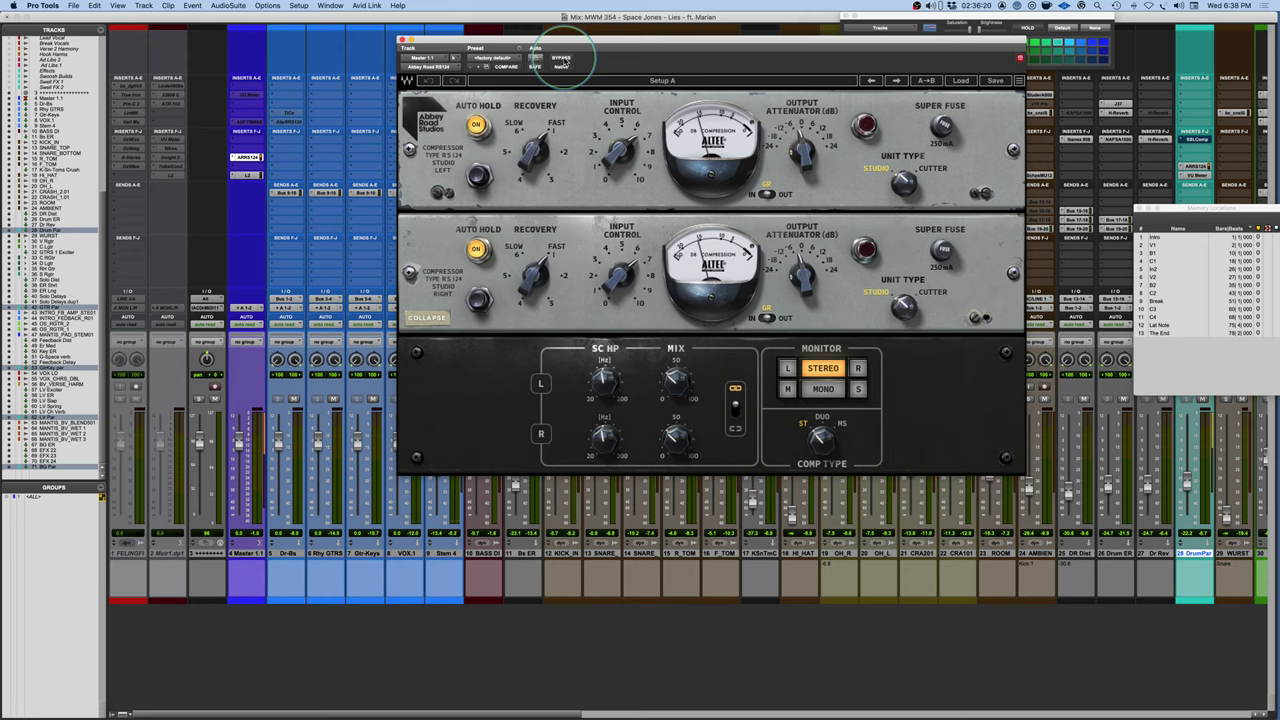
click(562, 58)
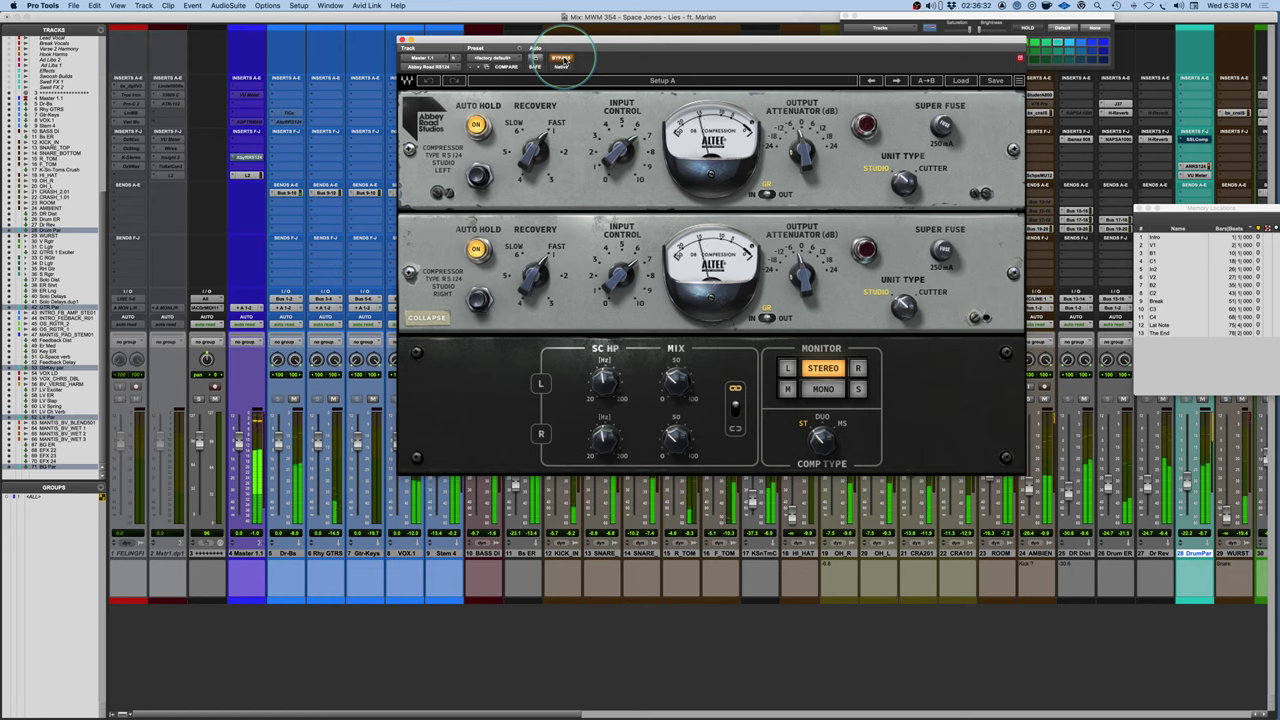
click(562, 58)
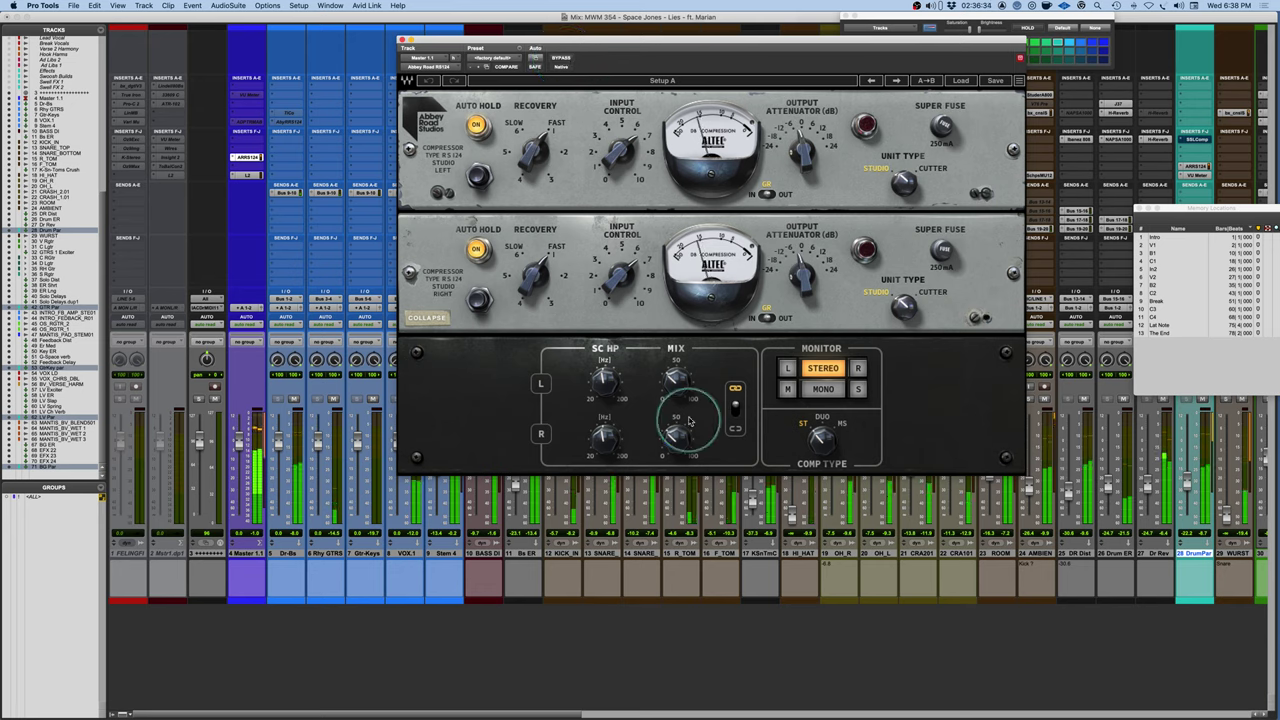
Try another Mix amount in Setup A, then switch Master 1.1's compressor to Setup B and raise its Mix and SC HP.
drag(676, 384, 700, 100)
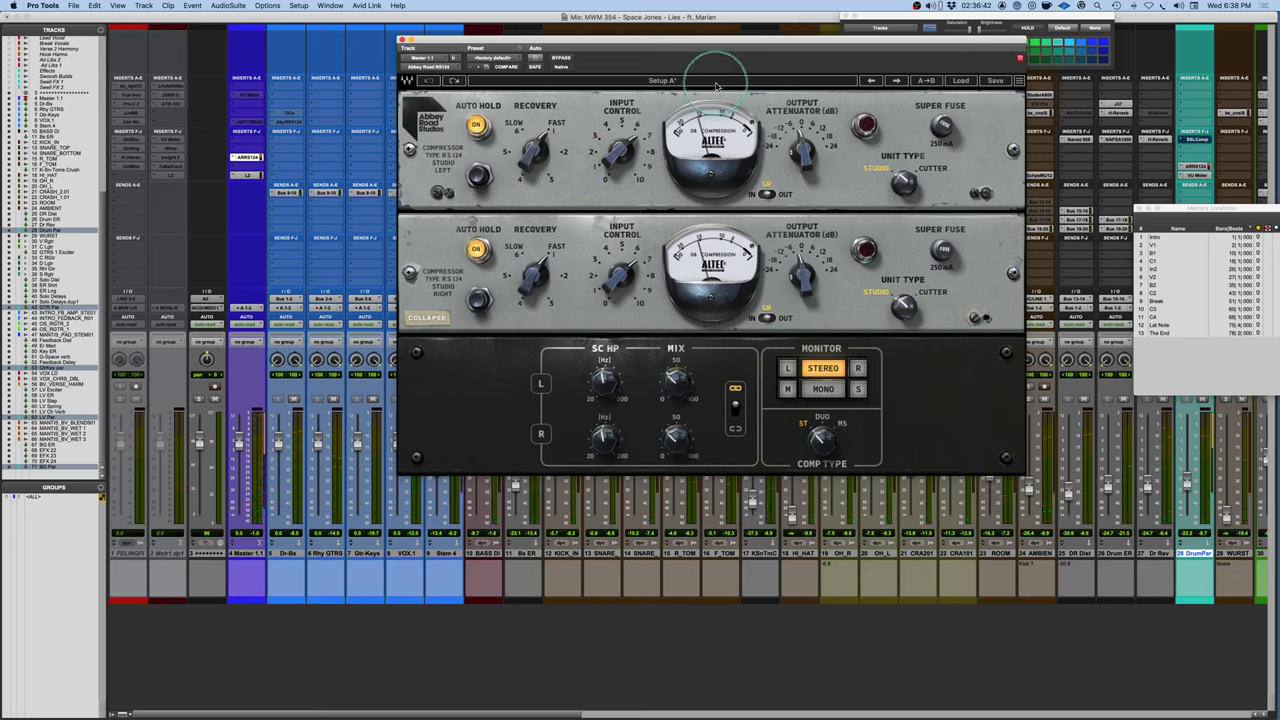
click(925, 82)
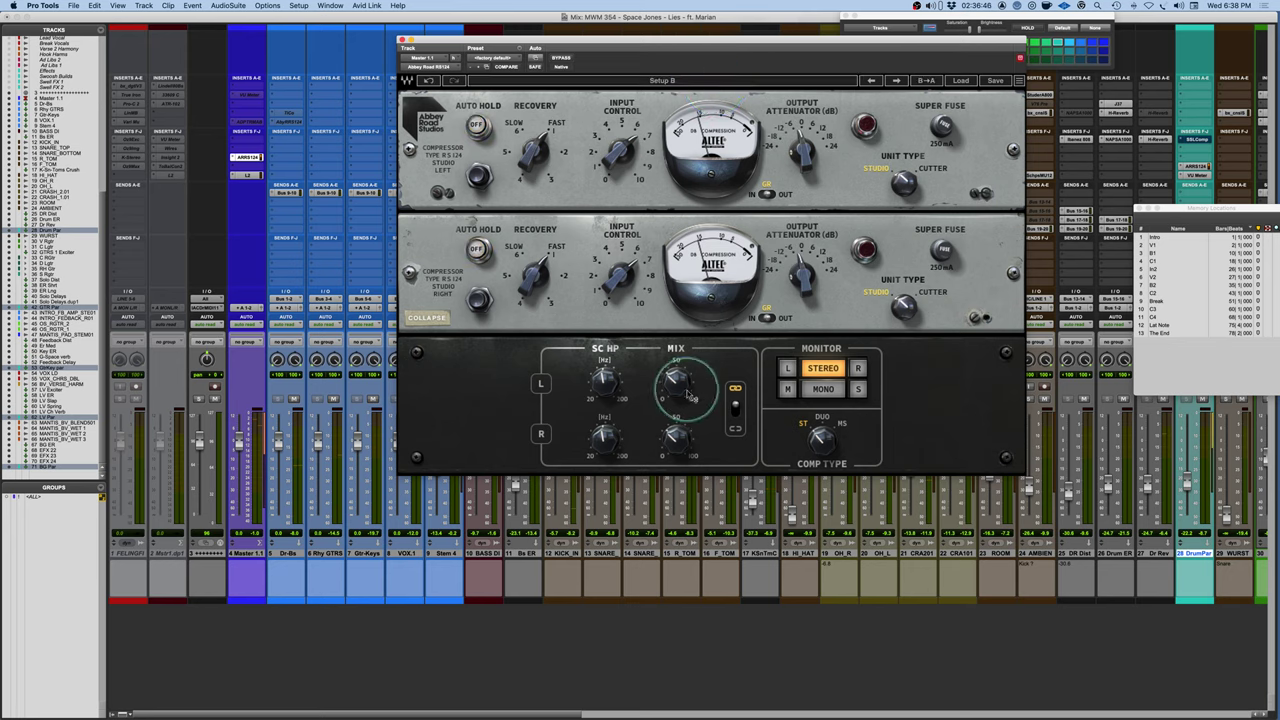
drag(677, 378, 677, 370)
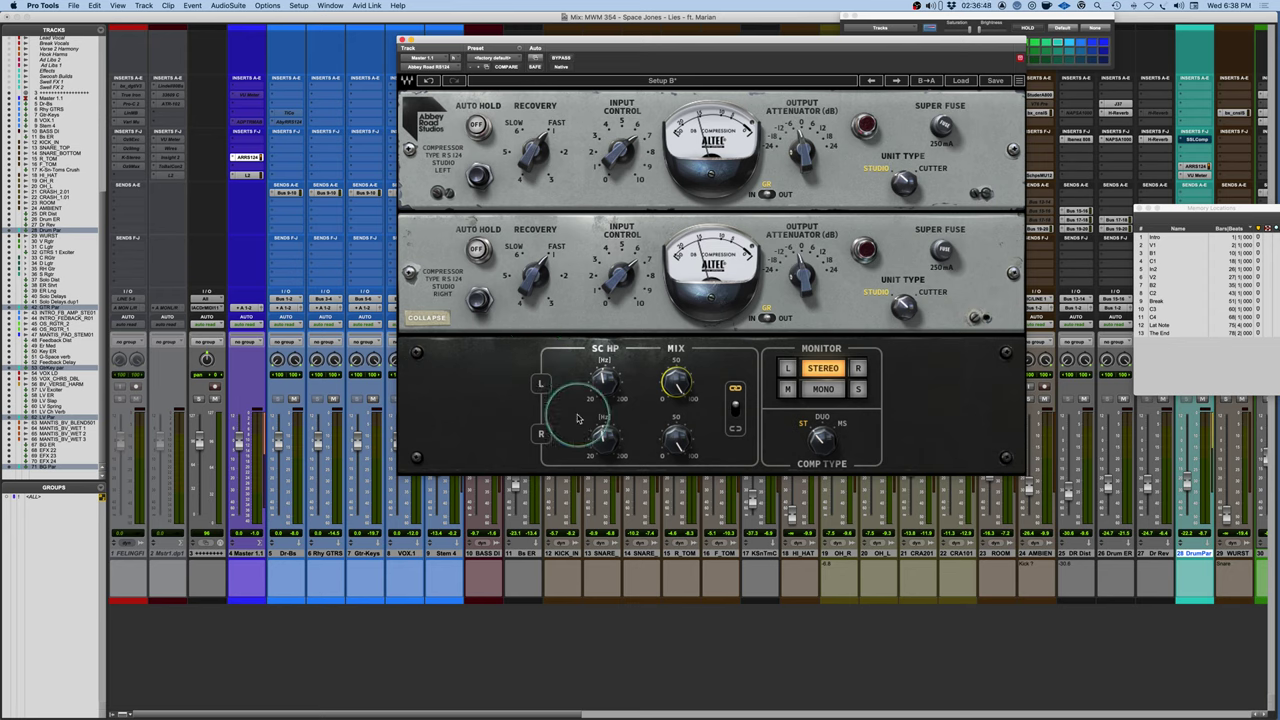
drag(622, 386, 600, 235)
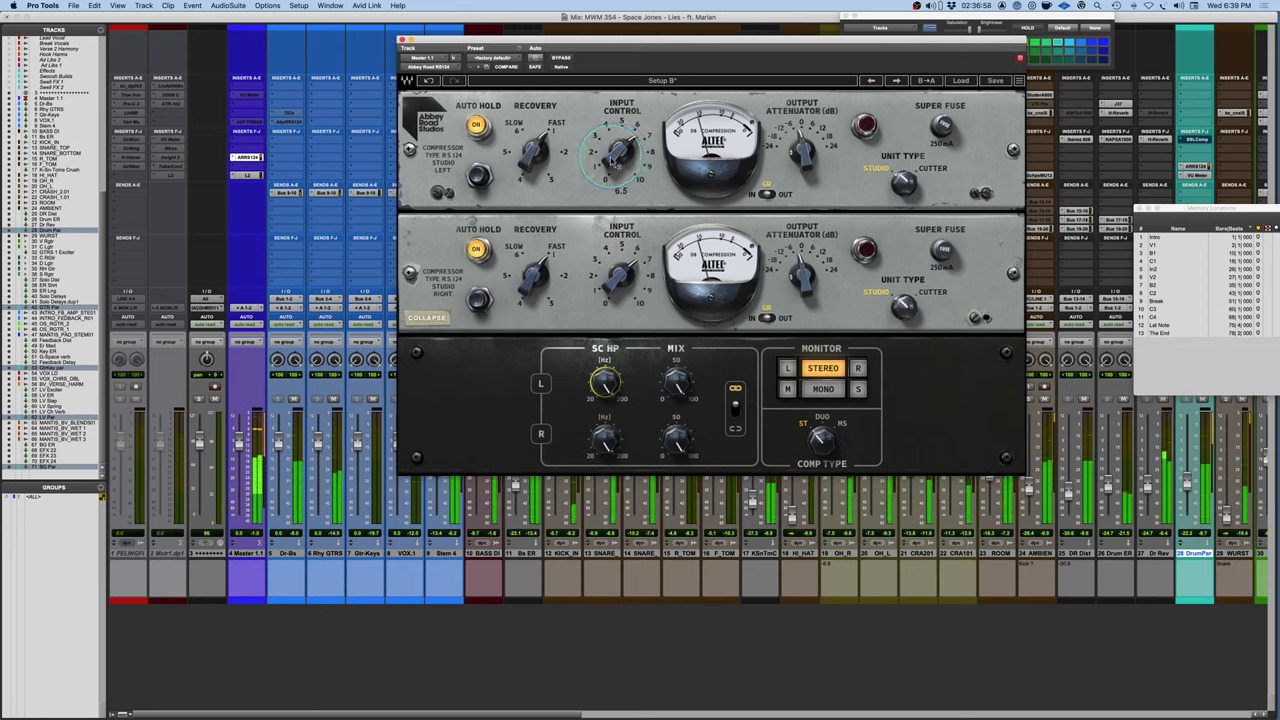
With Auto Hold on, raise the Master 1.1 compressor's Input Control beyond 7.1 and raise its Output Attenuator during playback.
drag(620, 152, 620, 137)
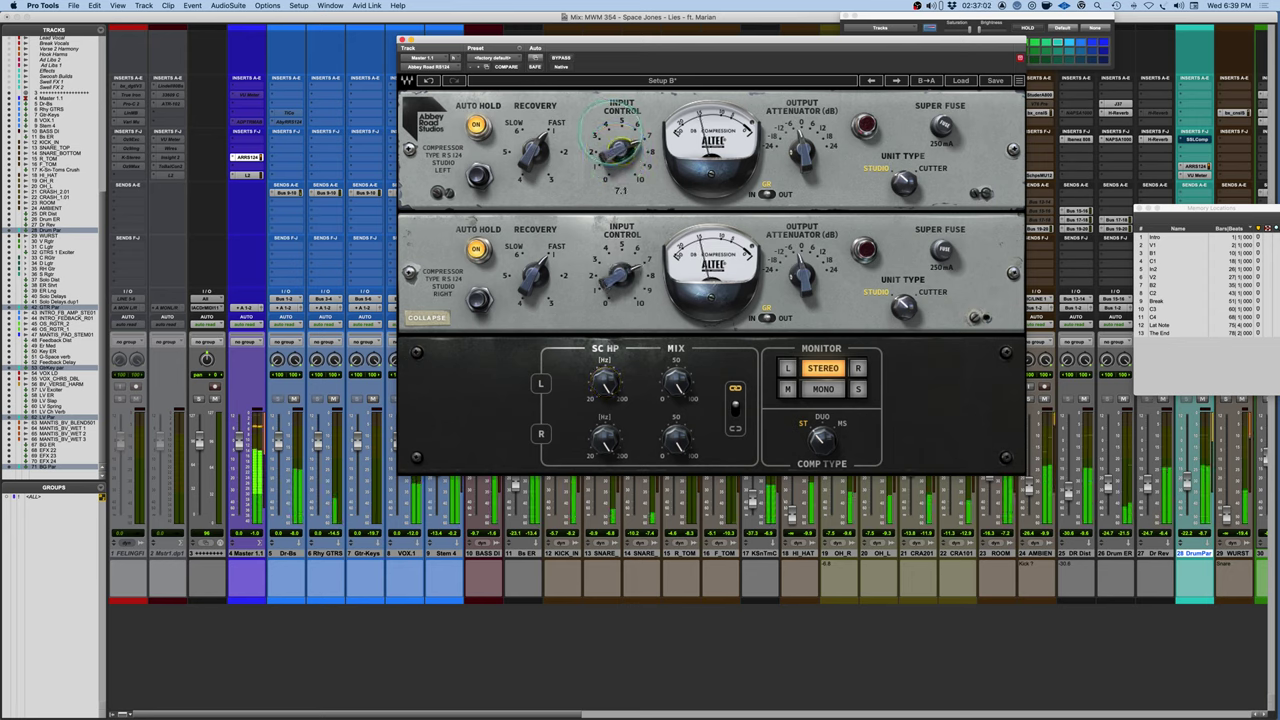
drag(802, 152, 802, 152)
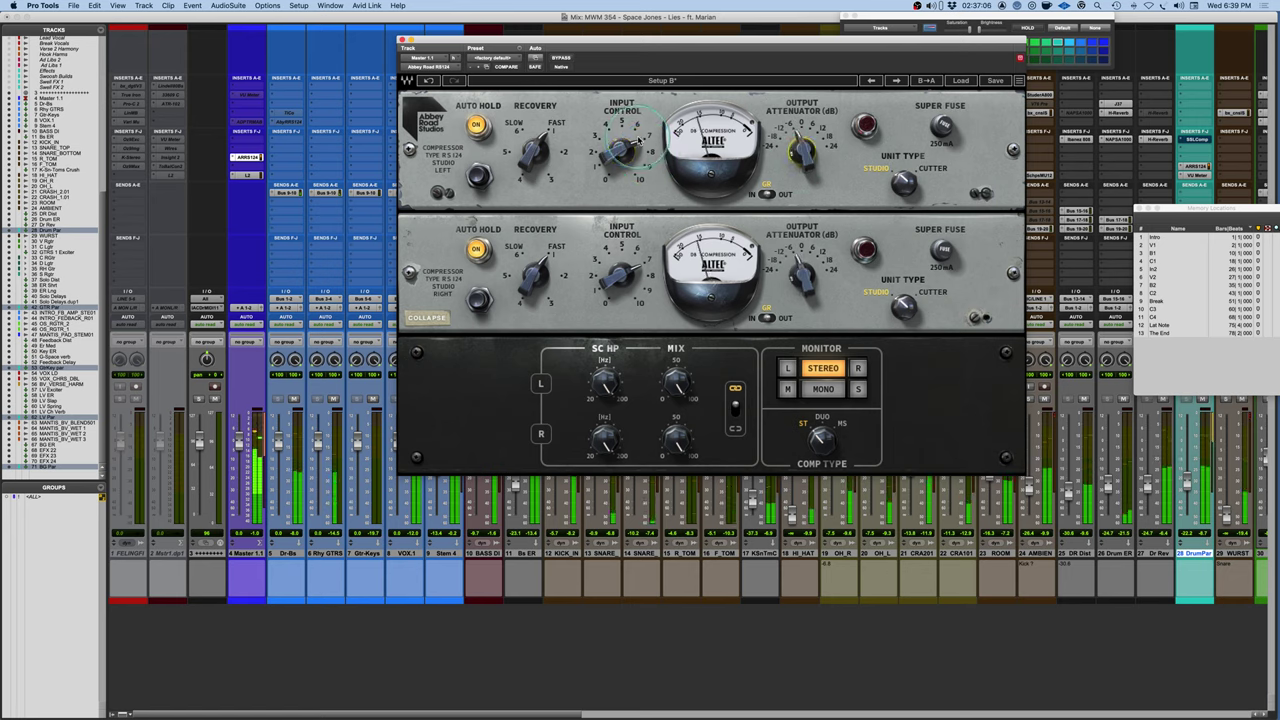
click(476, 125)
drag(620, 150, 624, 300)
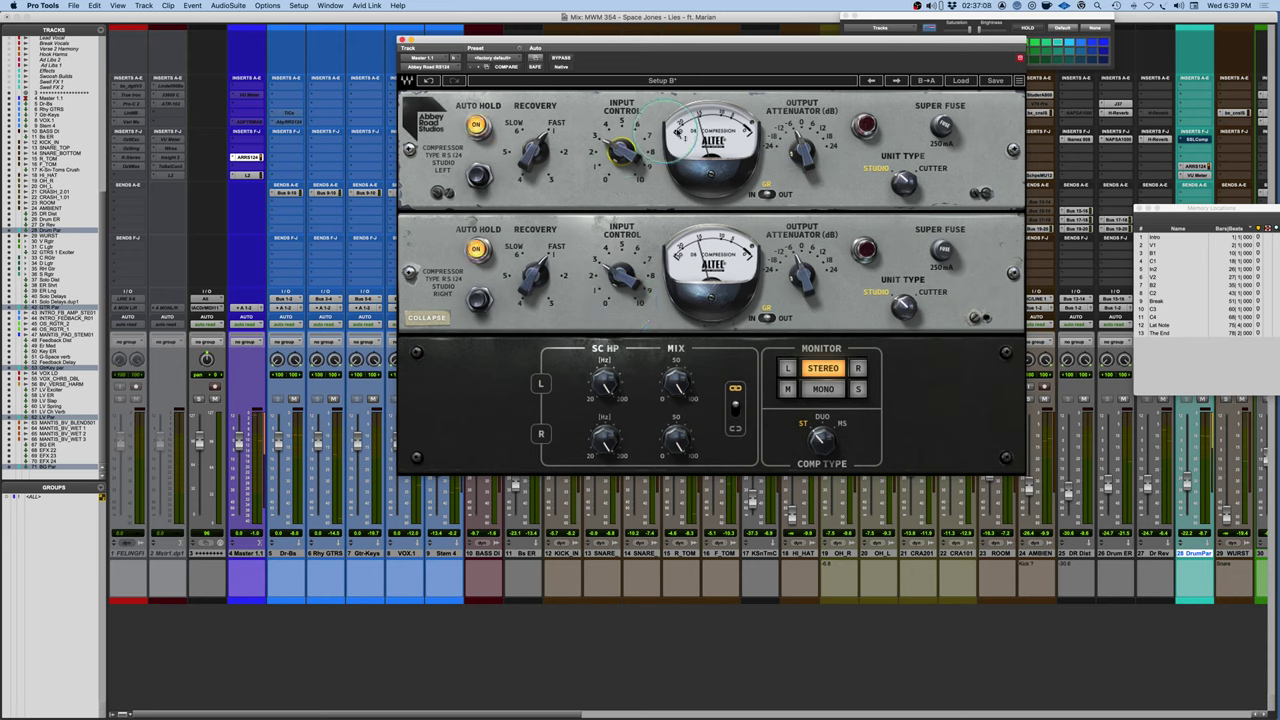
click(476, 125)
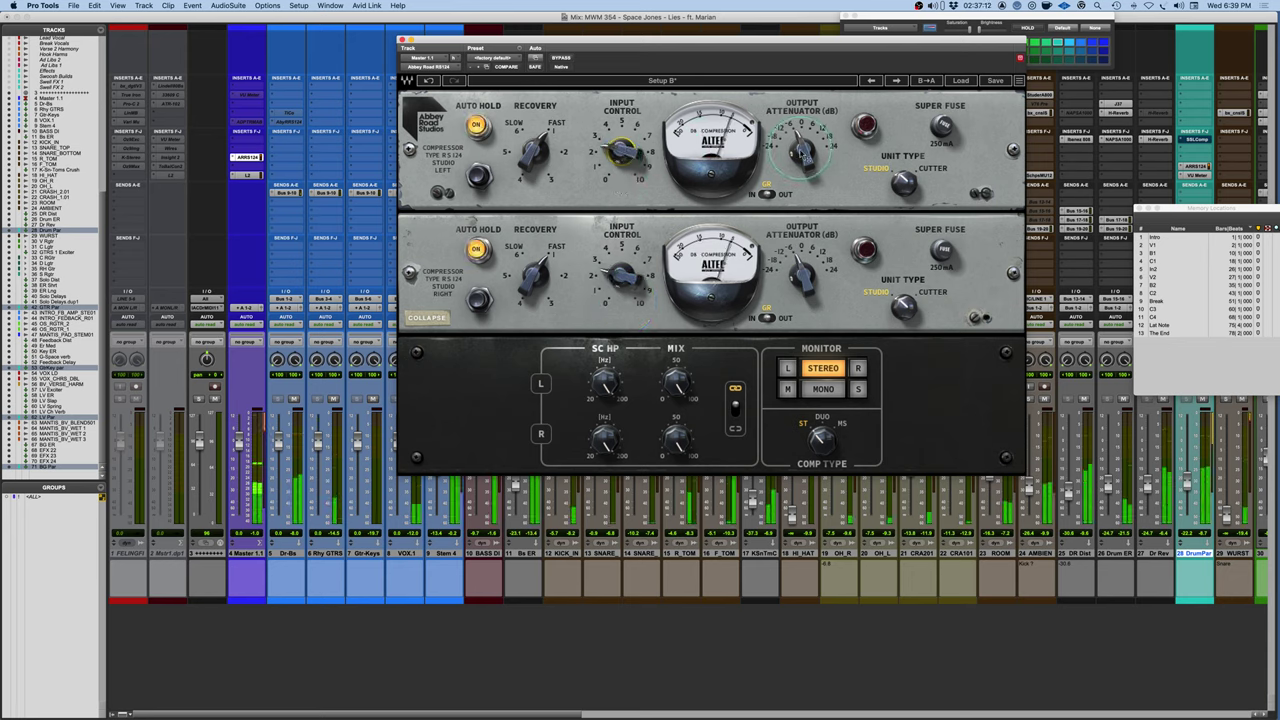
drag(800, 150, 793, 55)
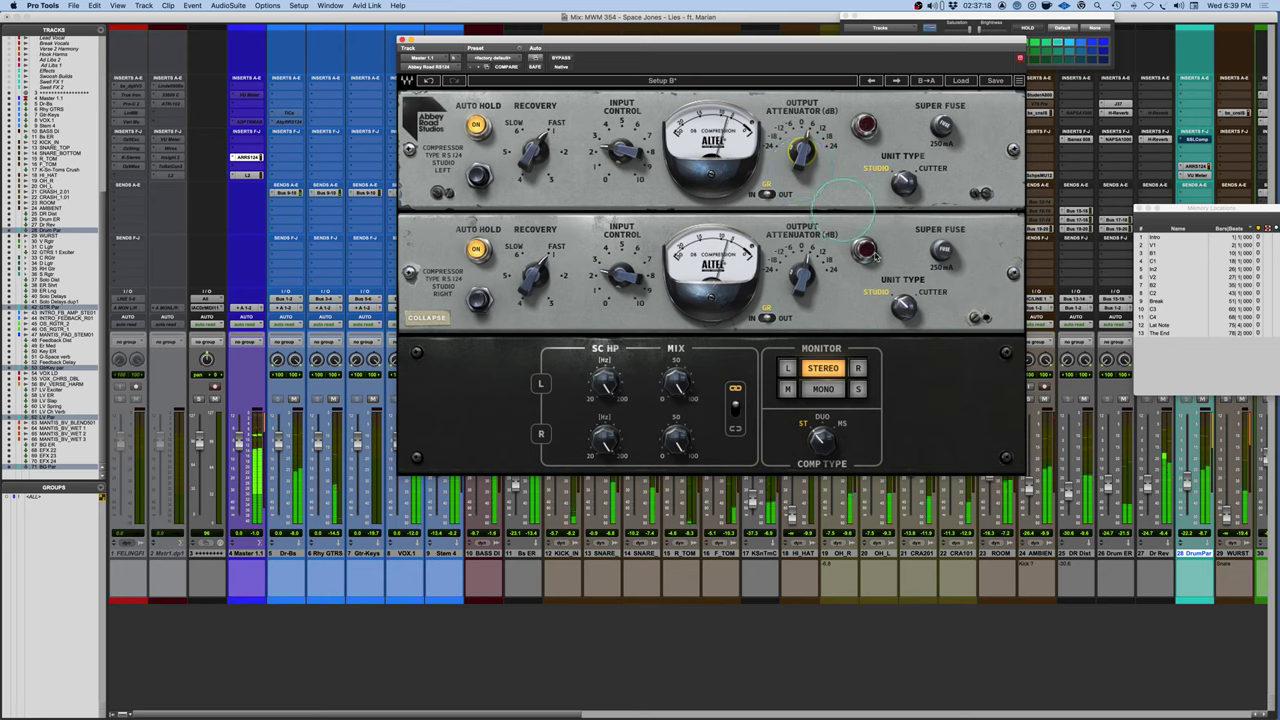
Bypass and re-enable the Master 1.1 compressor during playback to compare Setup B with the unprocessed mix.
click(561, 57)
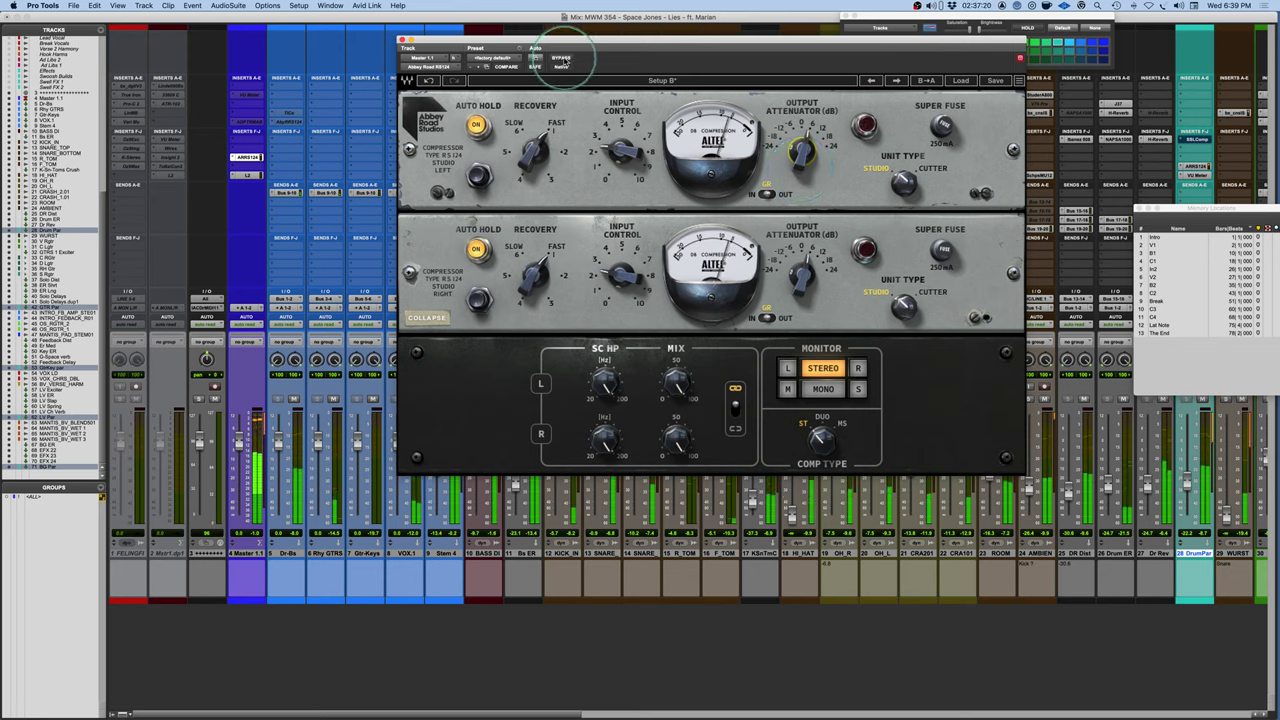
click(561, 58)
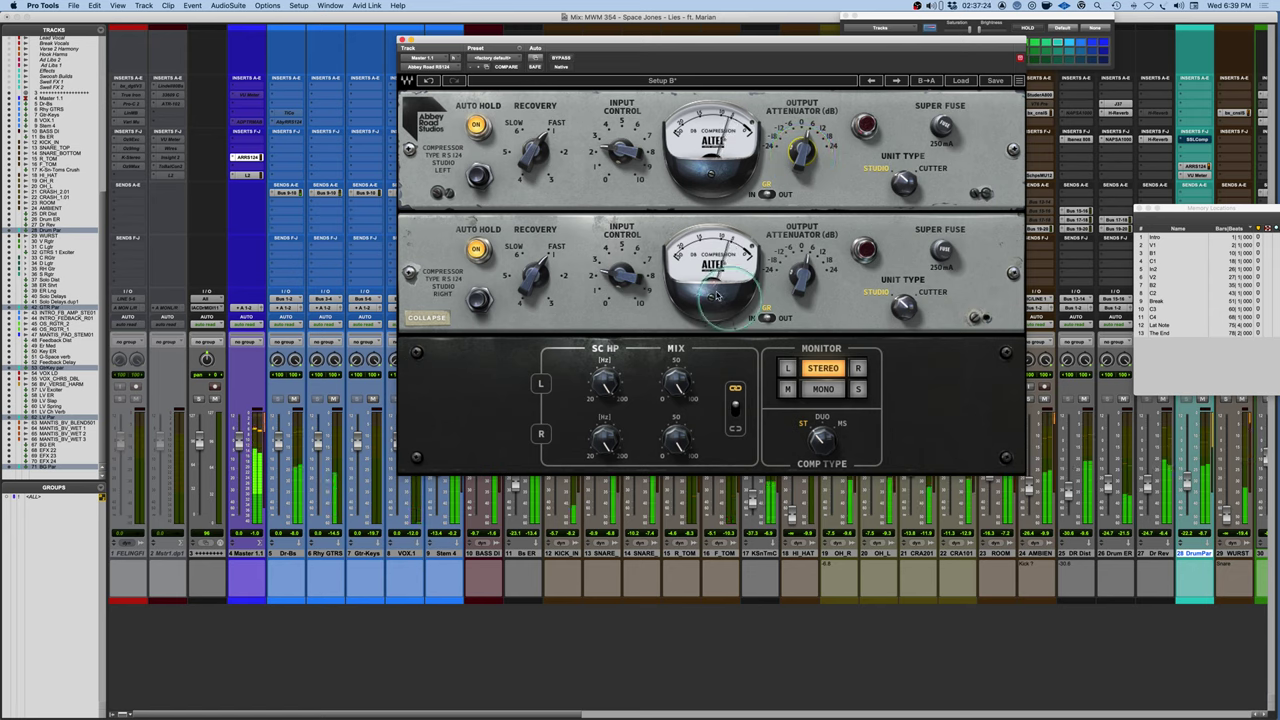
click(561, 59)
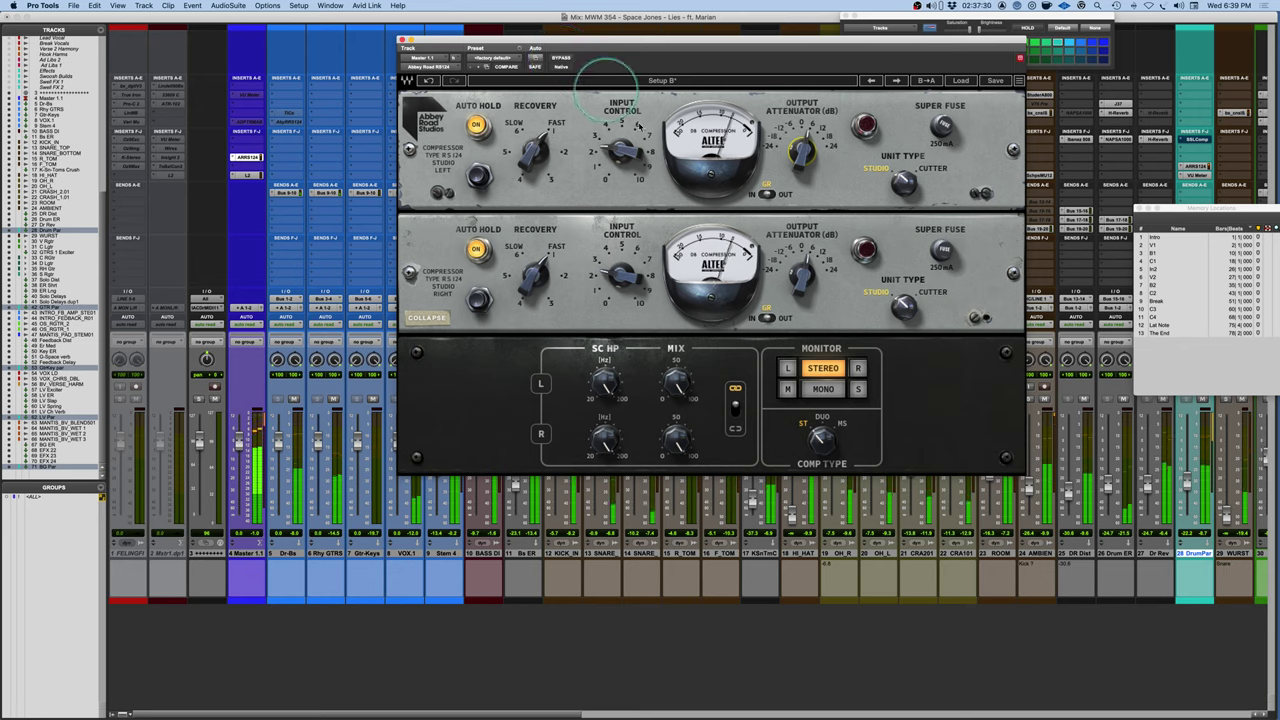
click(733, 131)
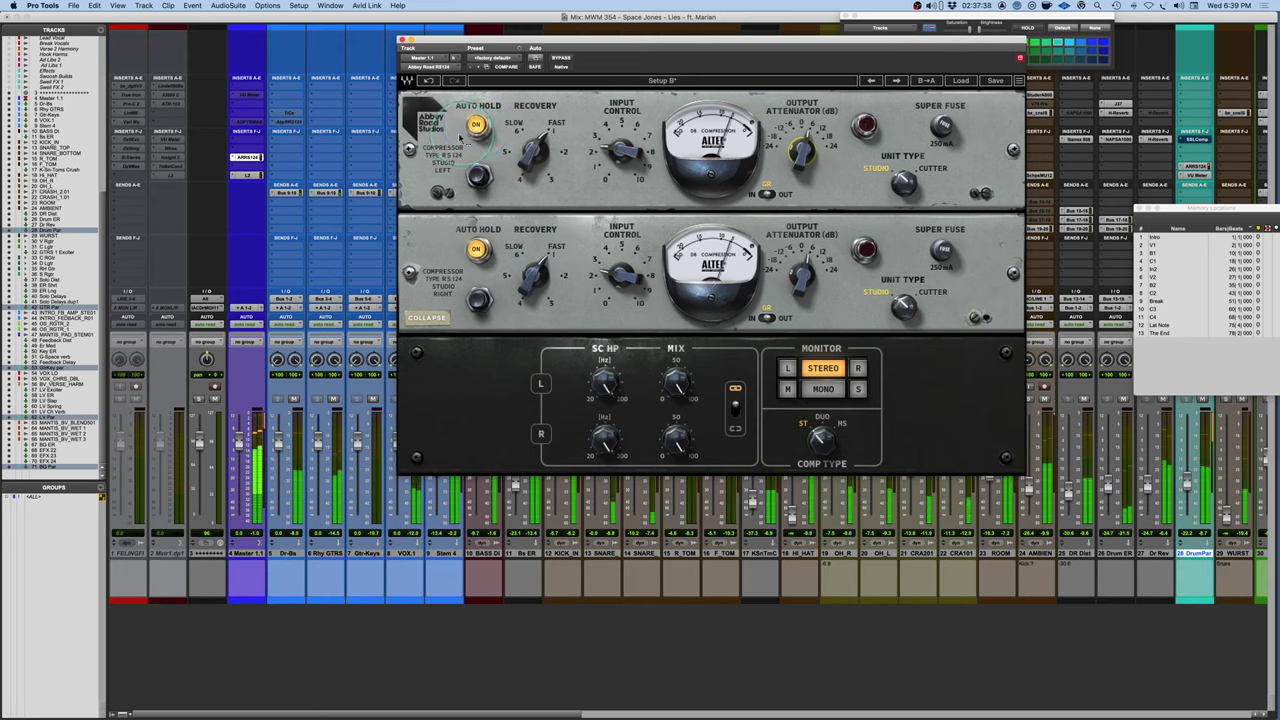
Turn off Auto Hold on Master 1.1's compressor and compare the Studio and Cutter unit types, ending on Cutter.
click(476, 125)
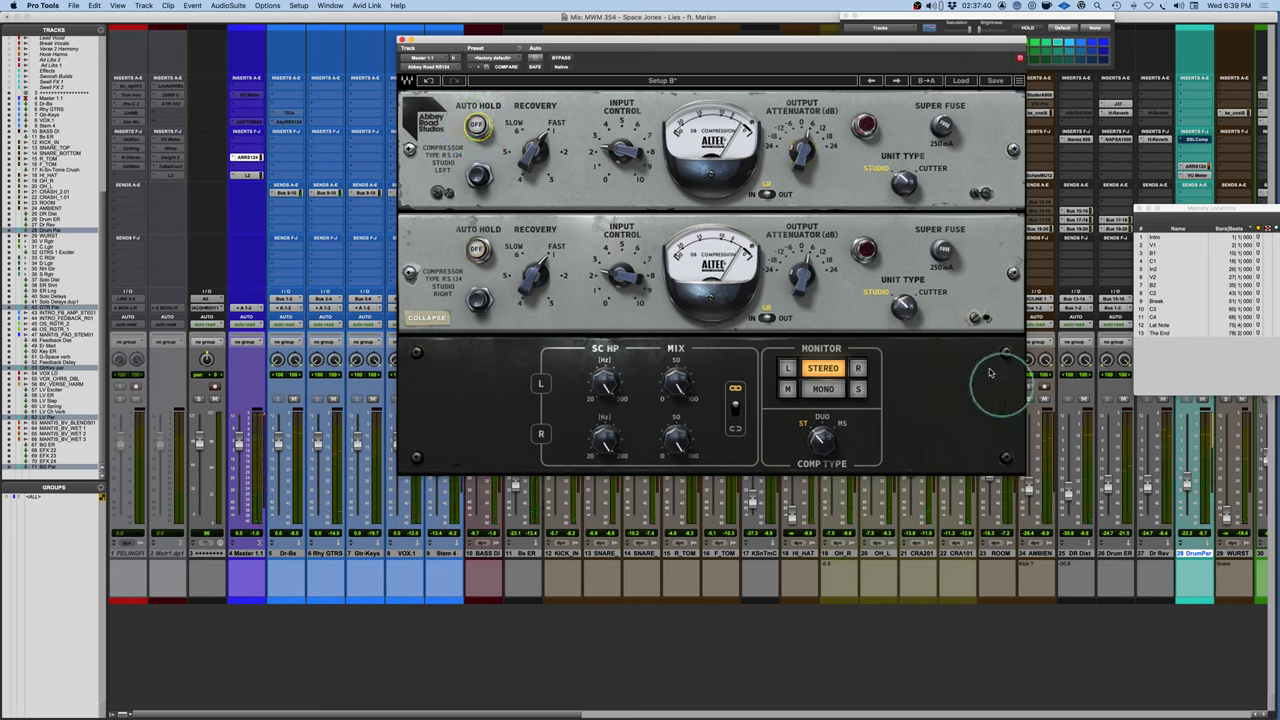
click(904, 310)
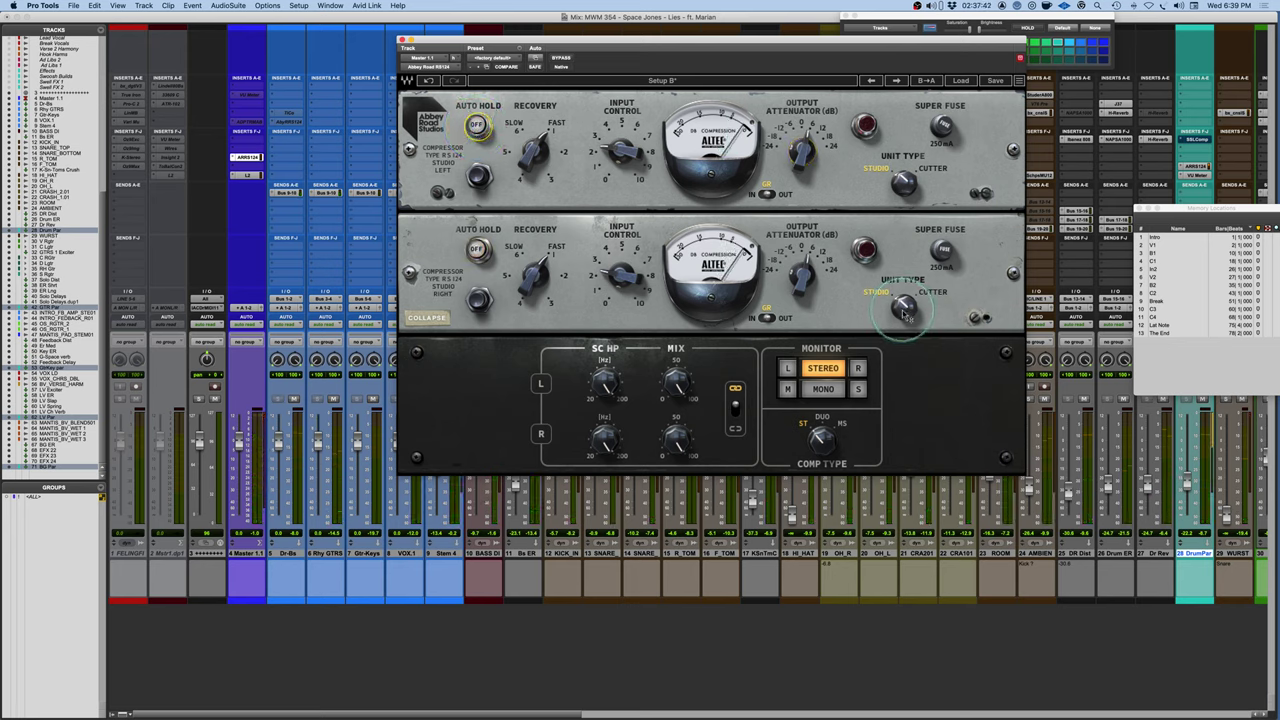
click(885, 295)
click(935, 293)
click(876, 295)
click(932, 293)
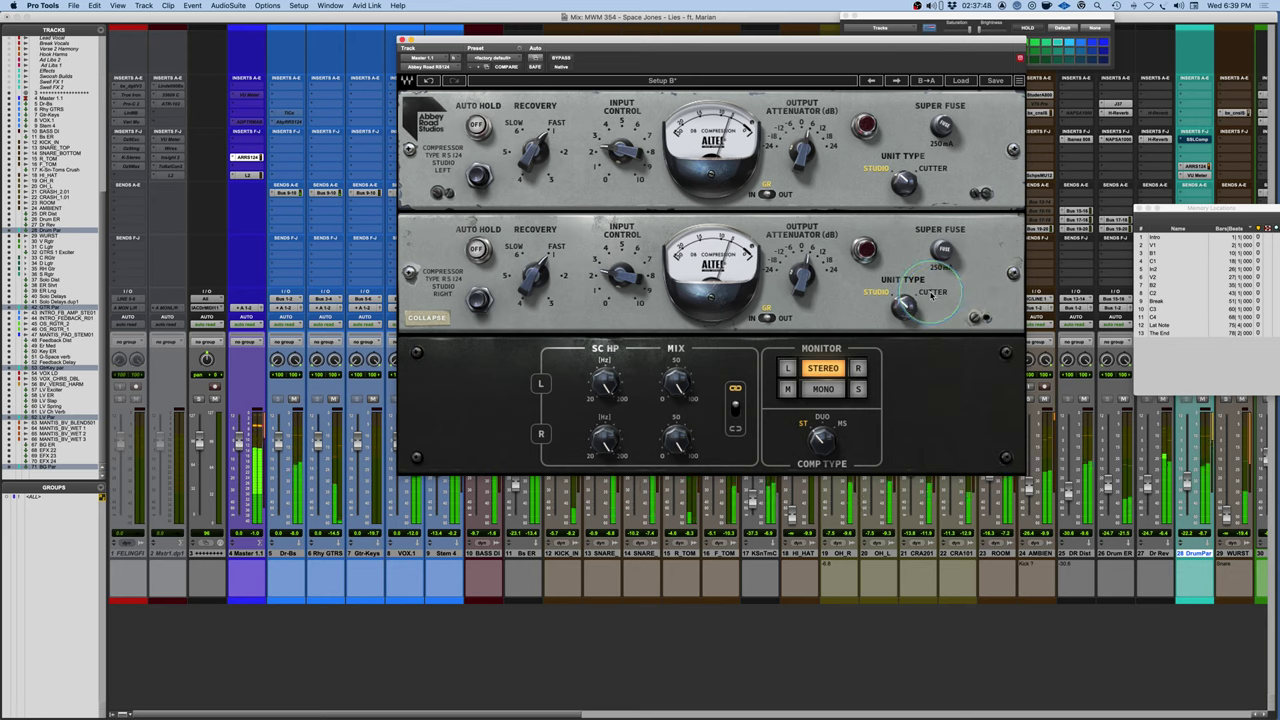
click(876, 295)
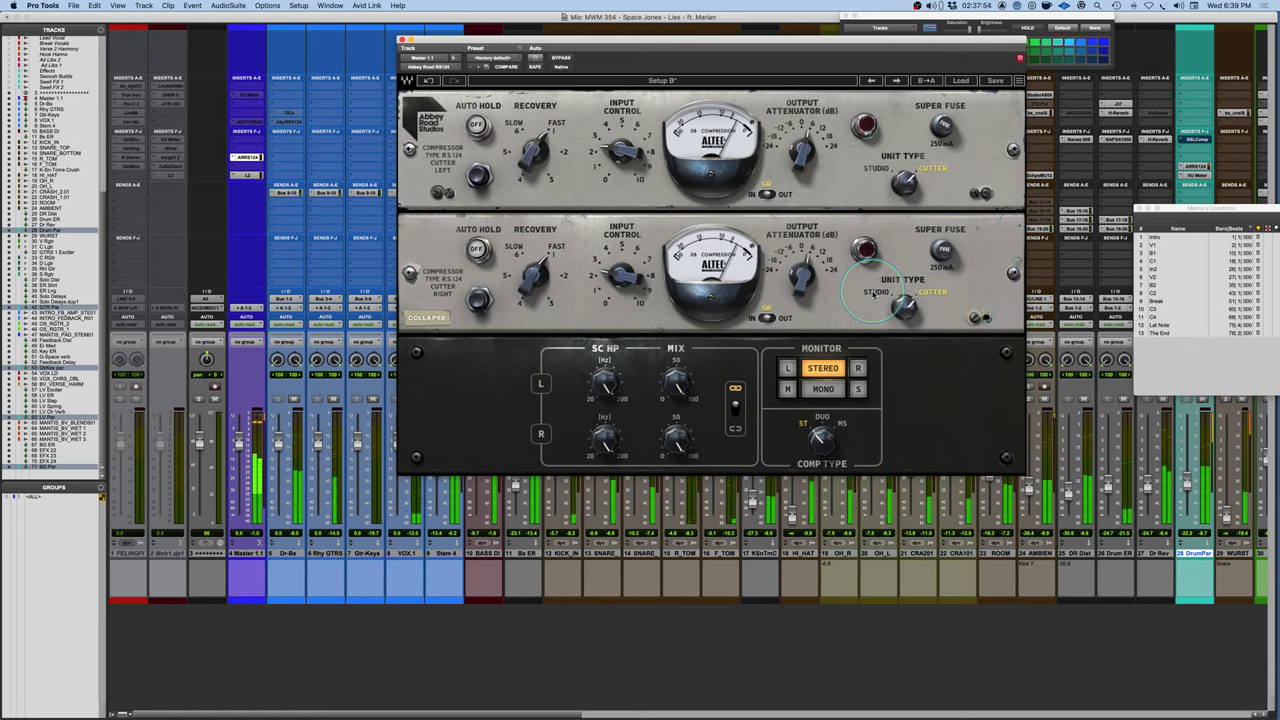
click(932, 294)
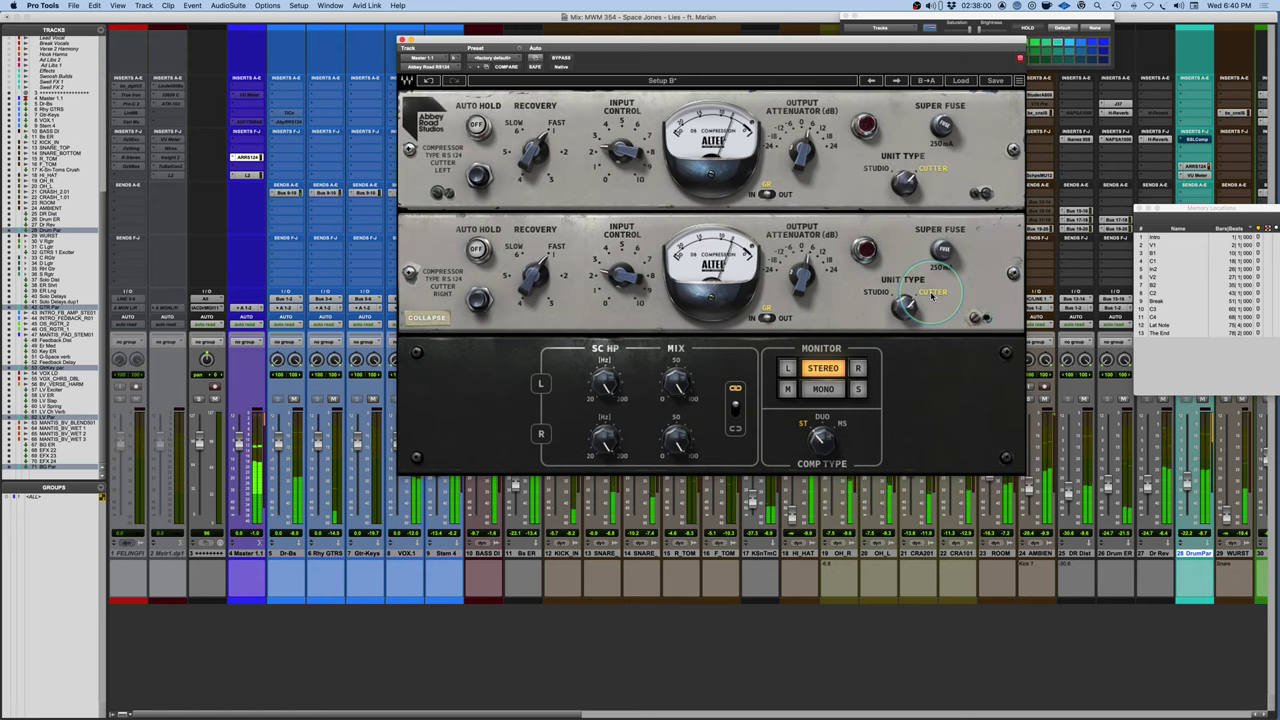
Adjust the Output Attenuator for the Cutter unit, comparing it against Studio by undoing and redoing the changes.
click(802, 152)
drag(802, 152, 802, 147)
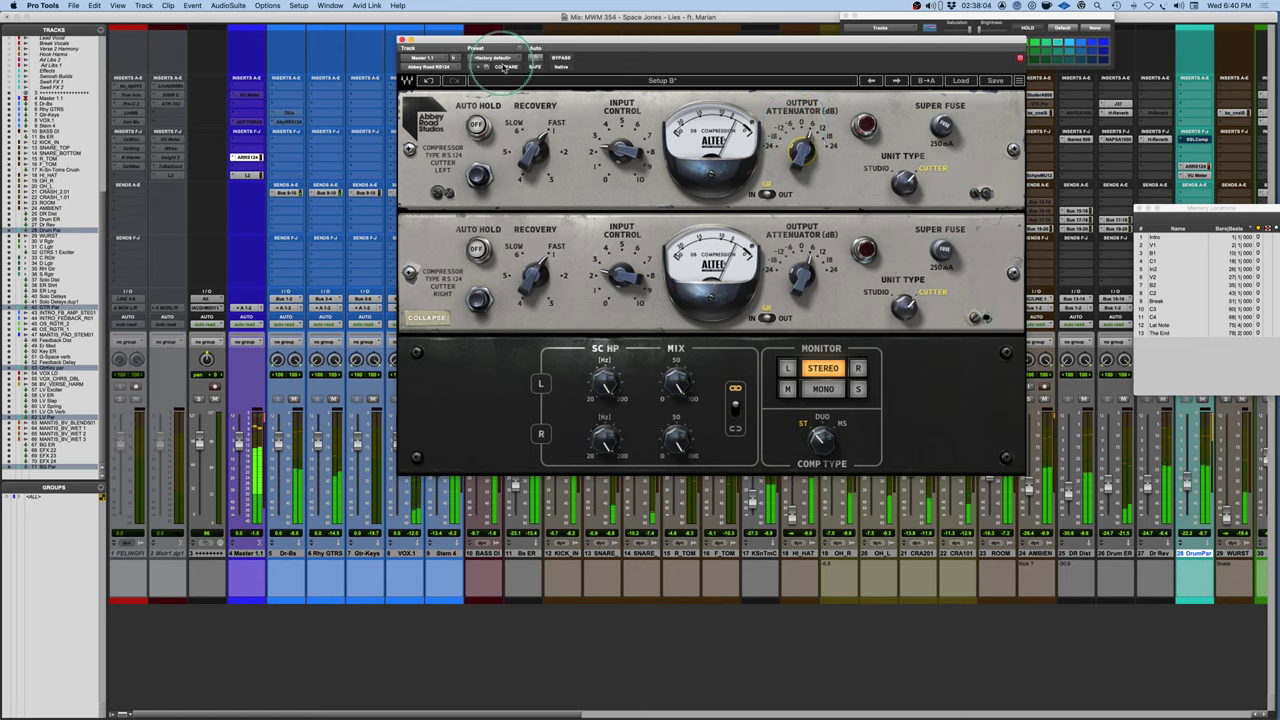
click(429, 80)
click(429, 80)
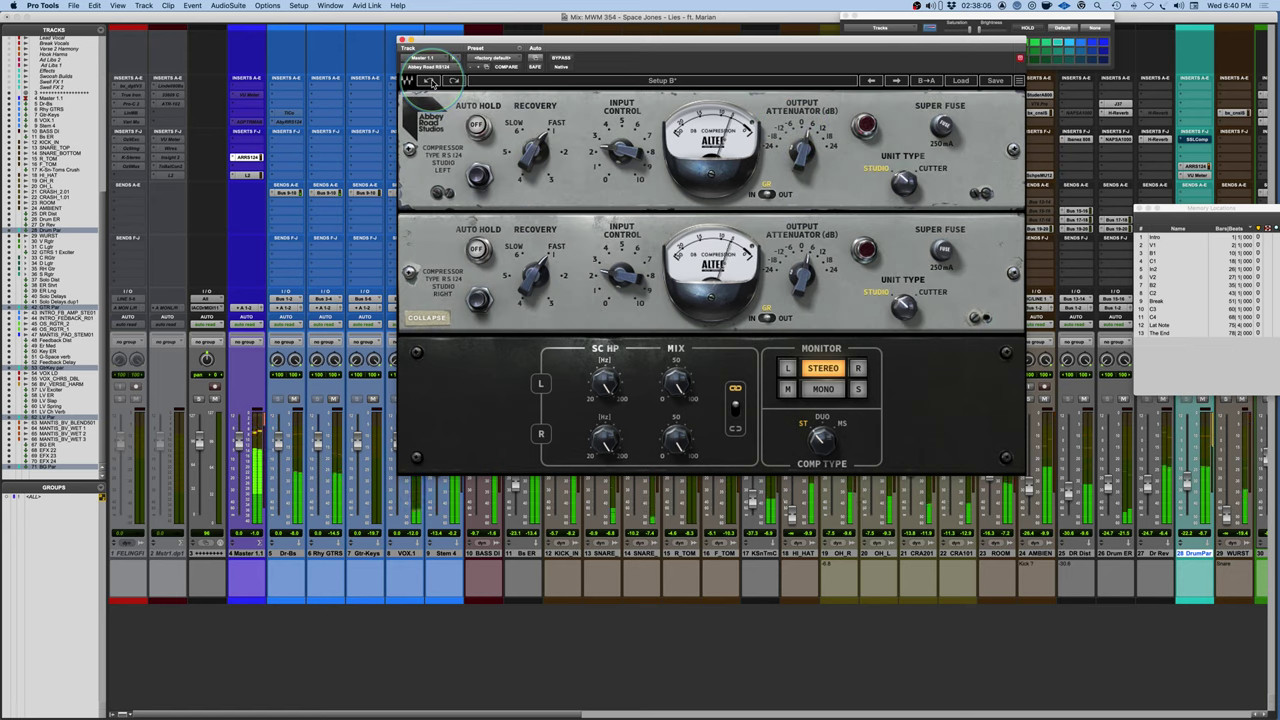
click(431, 81)
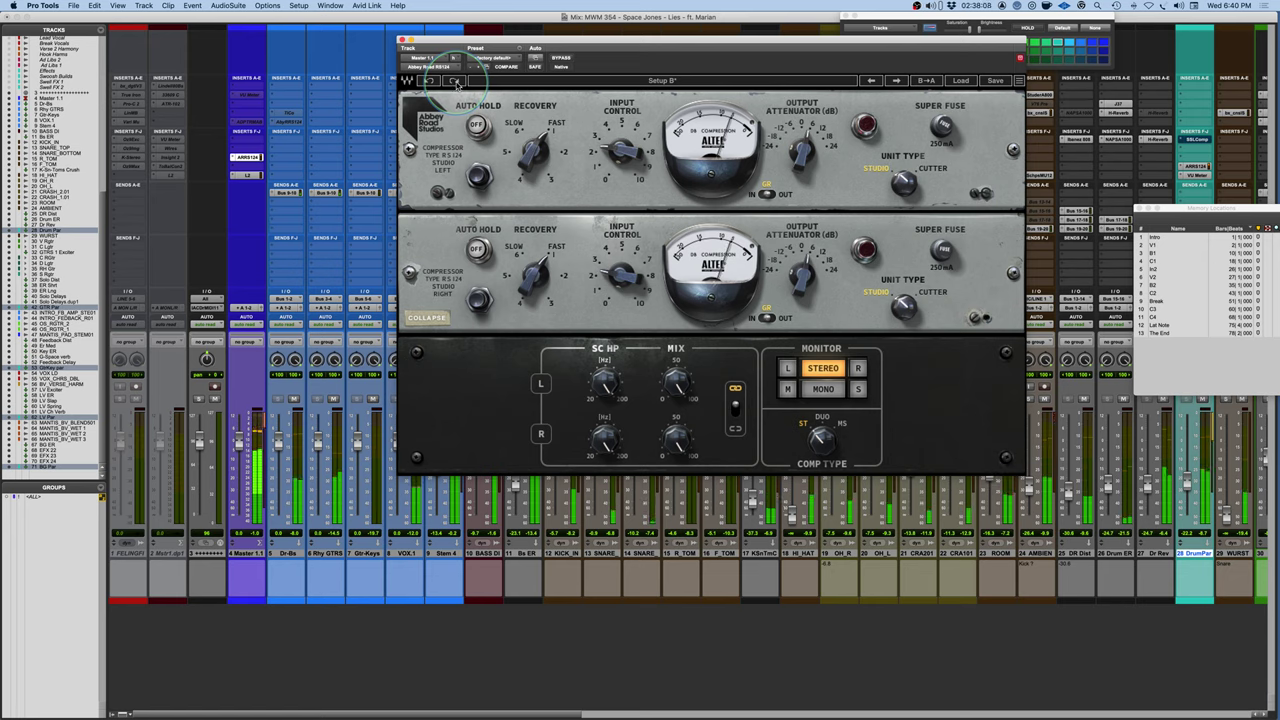
click(456, 82)
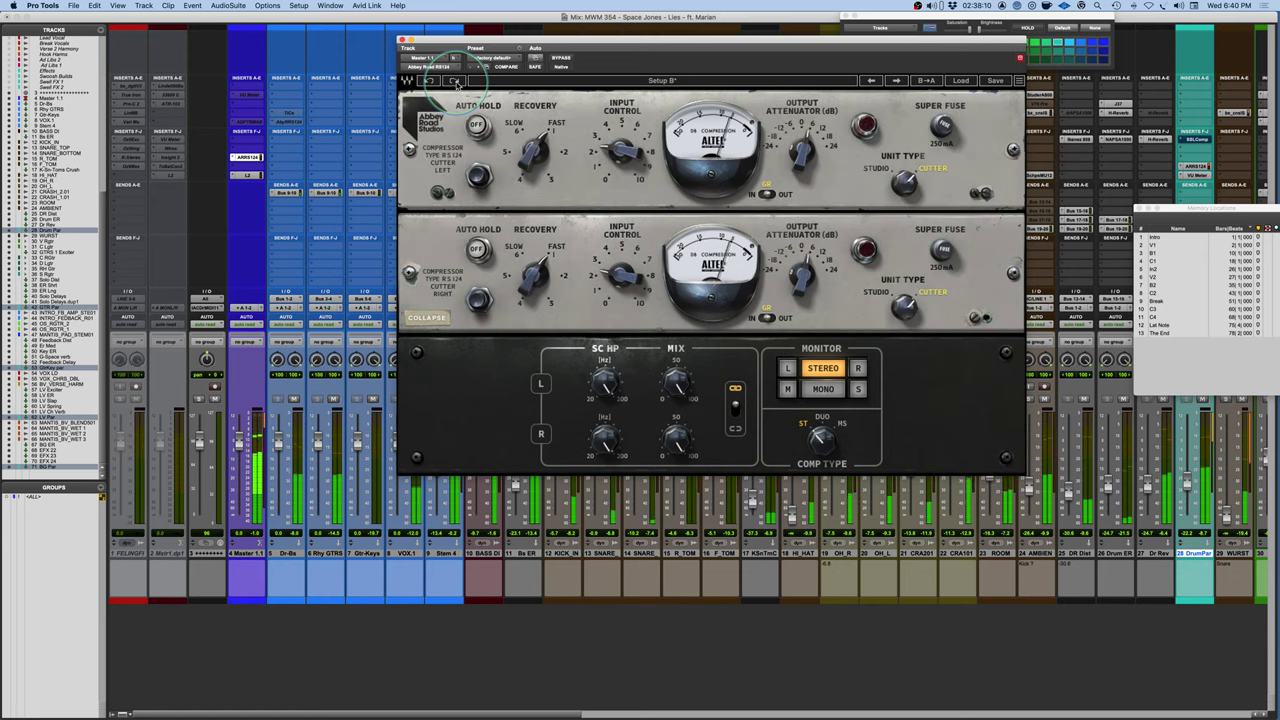
click(456, 82)
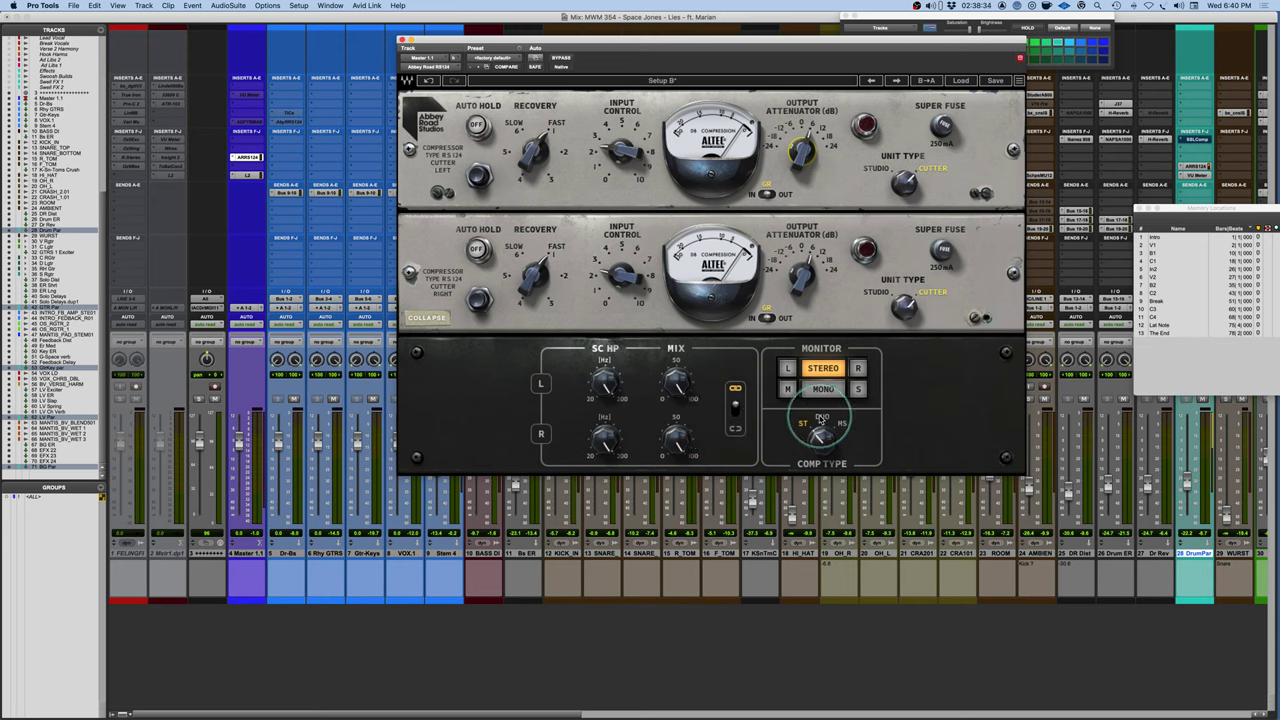
Switch the Master 1.1 compressor's Comp Type between ST and Duo during playback, ending on Duo.
drag(820, 420, 825, 440)
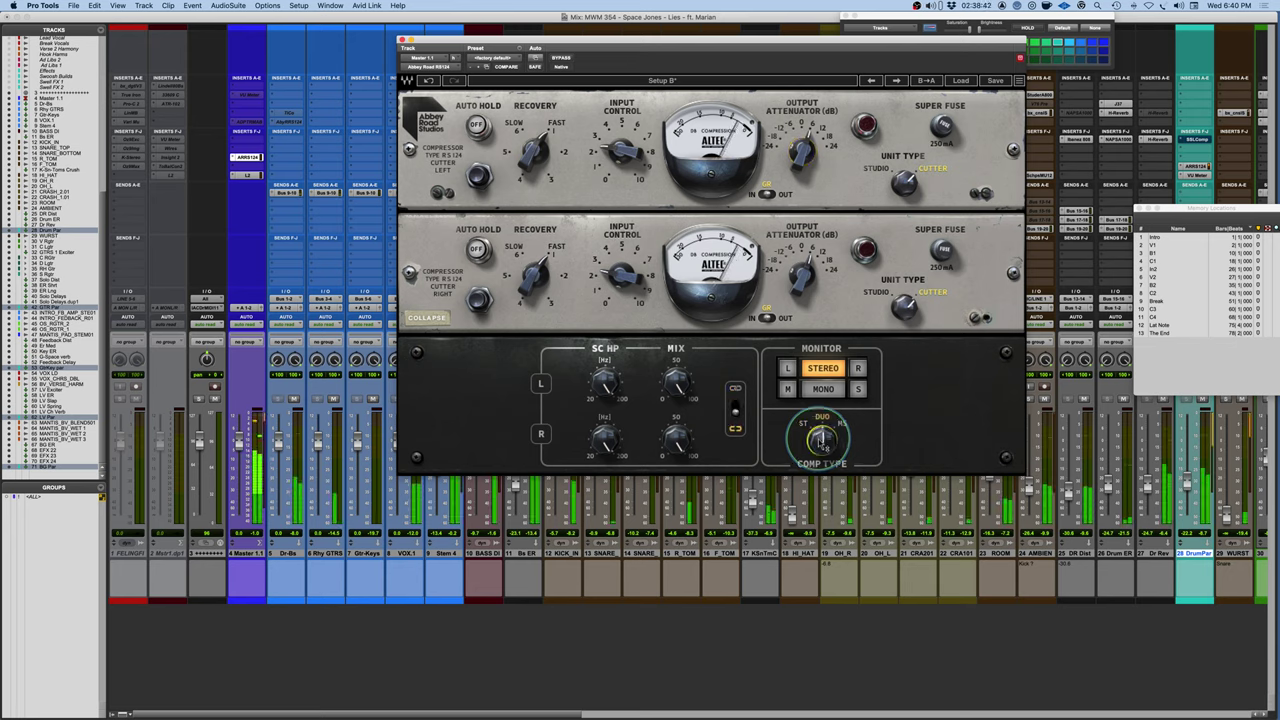
click(806, 426)
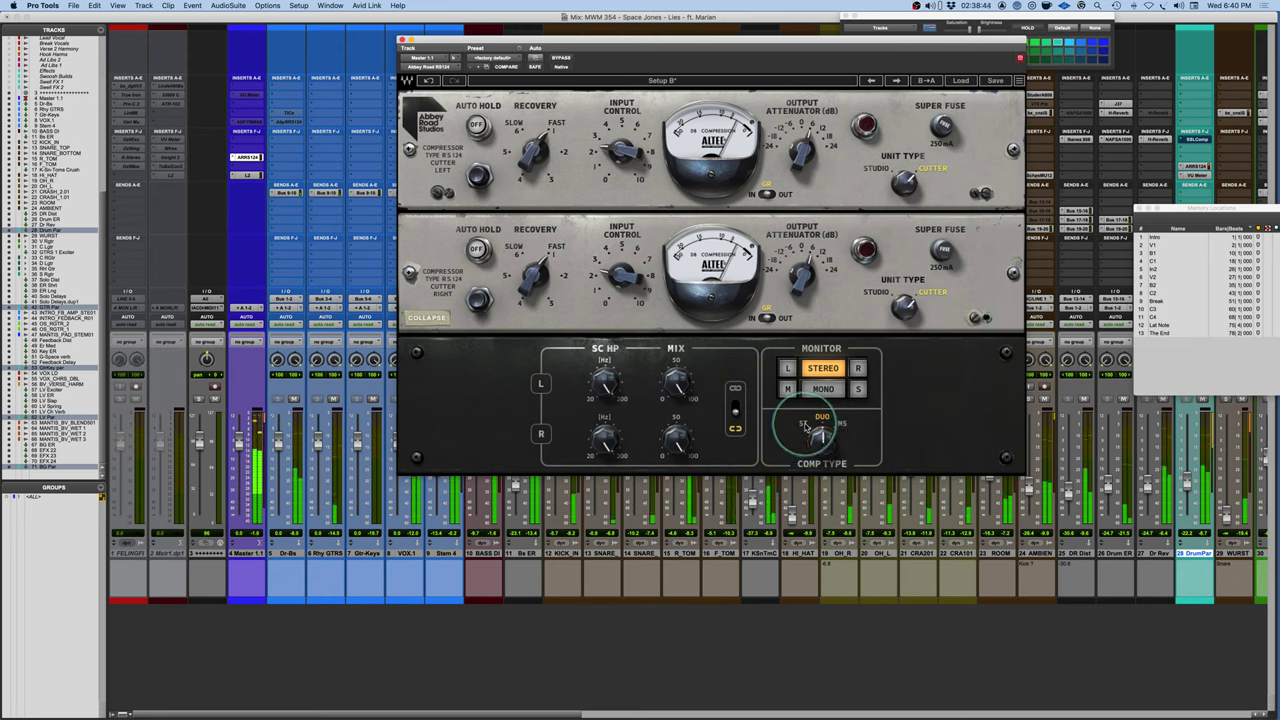
click(822, 419)
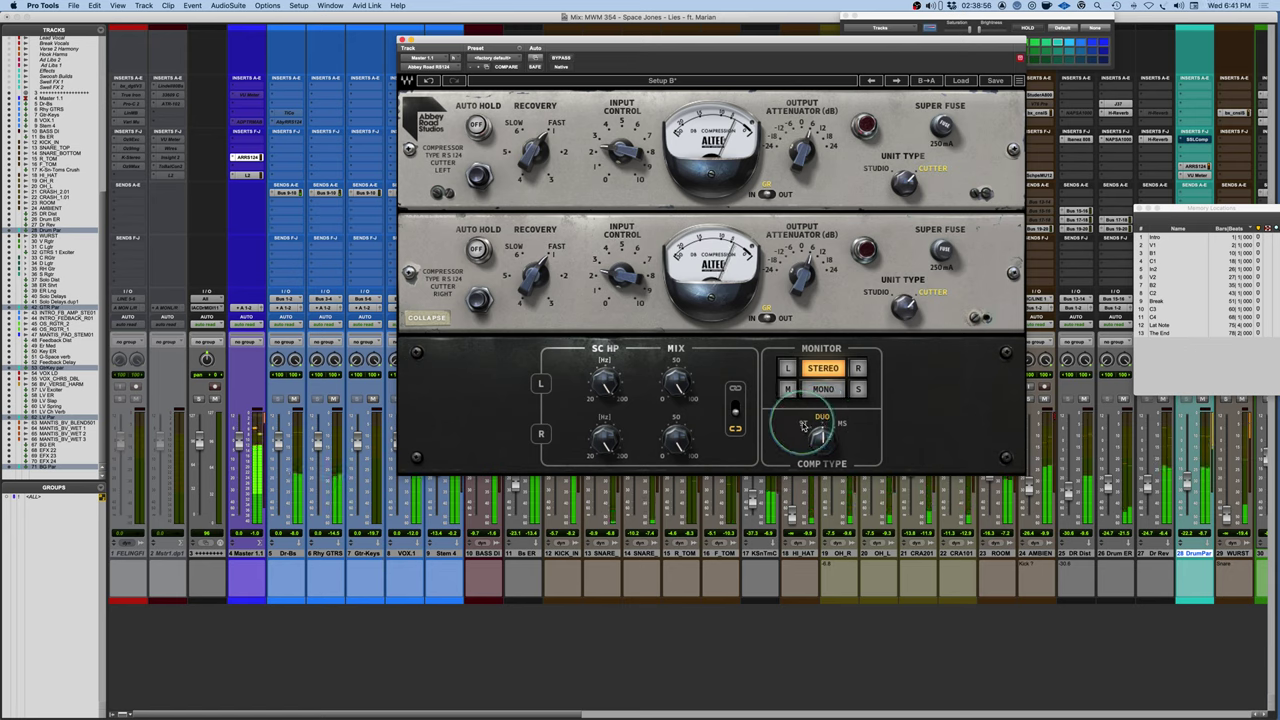
click(803, 426)
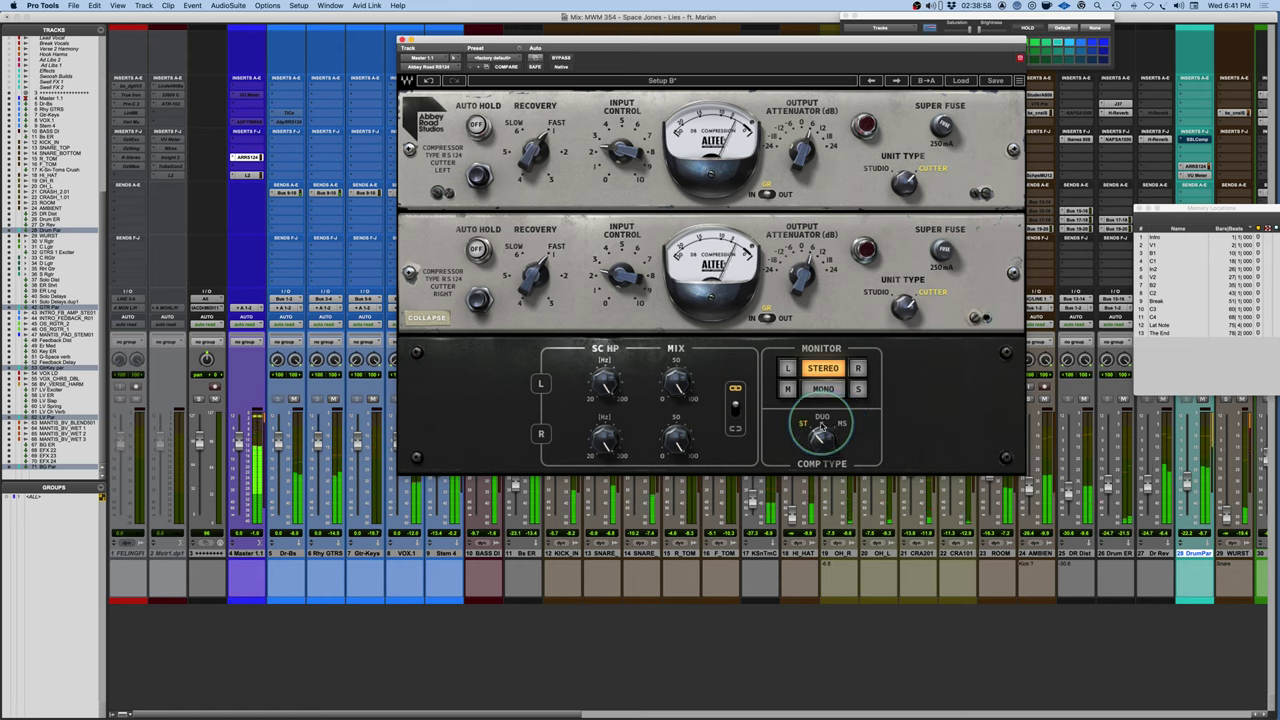
click(820, 428)
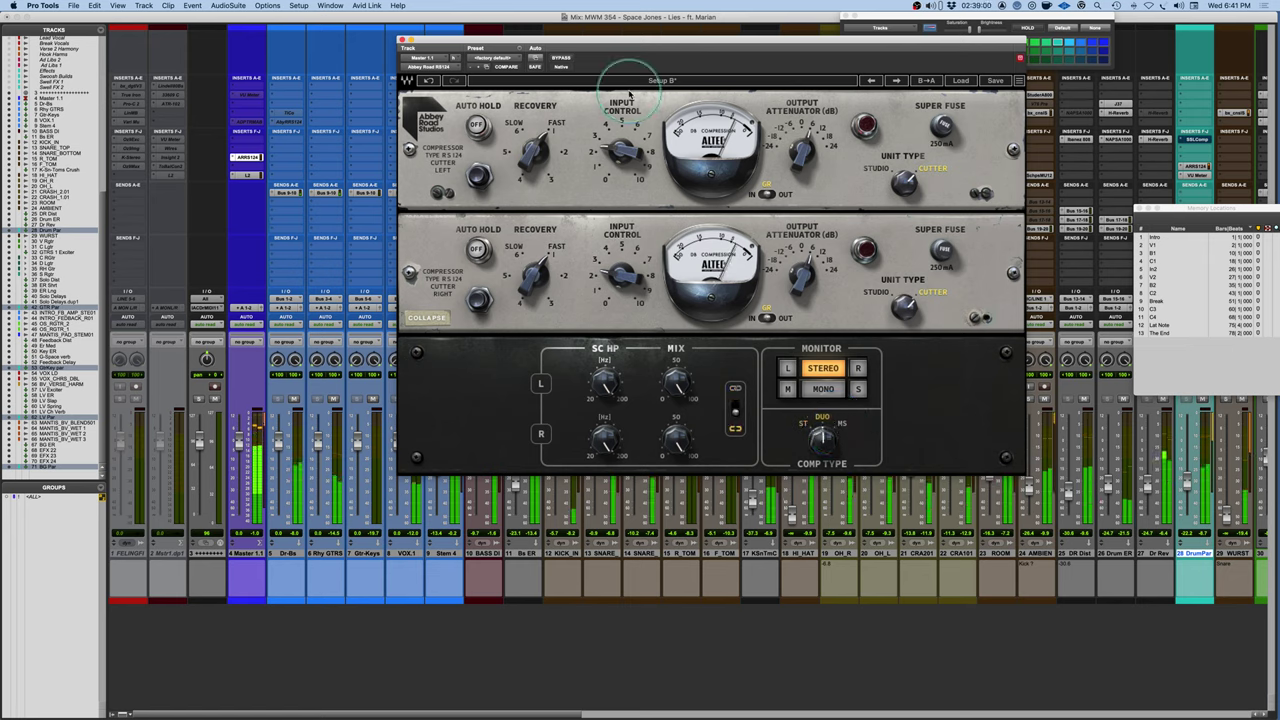
Compare Master 1.1's Setup B compressor settings against bypass and against Setup A during playback, ending on Setup B.
click(561, 58)
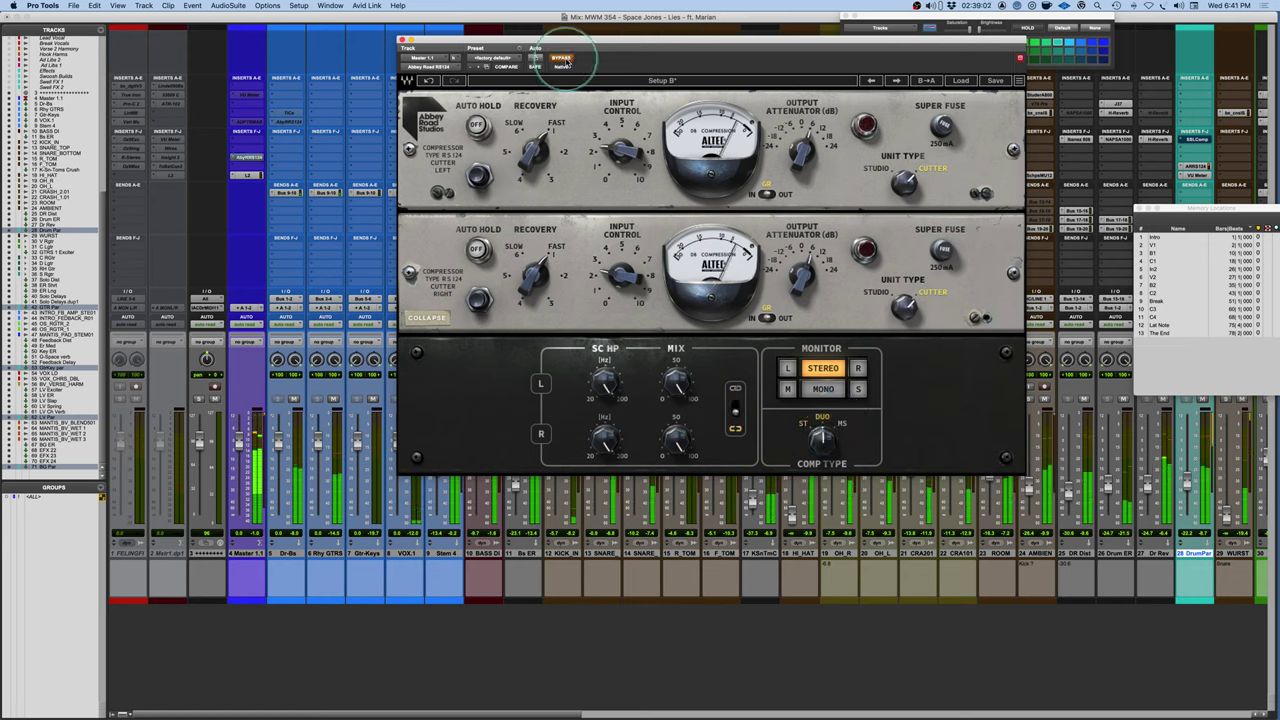
click(561, 58)
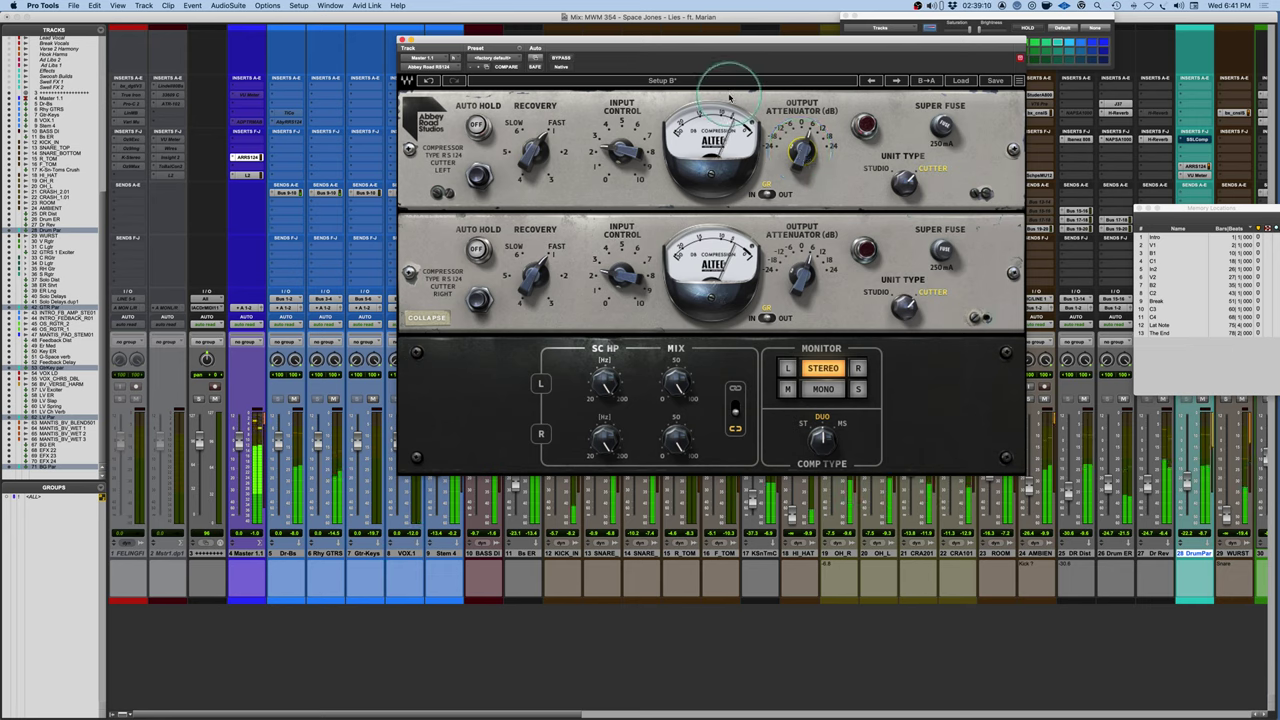
click(701, 82)
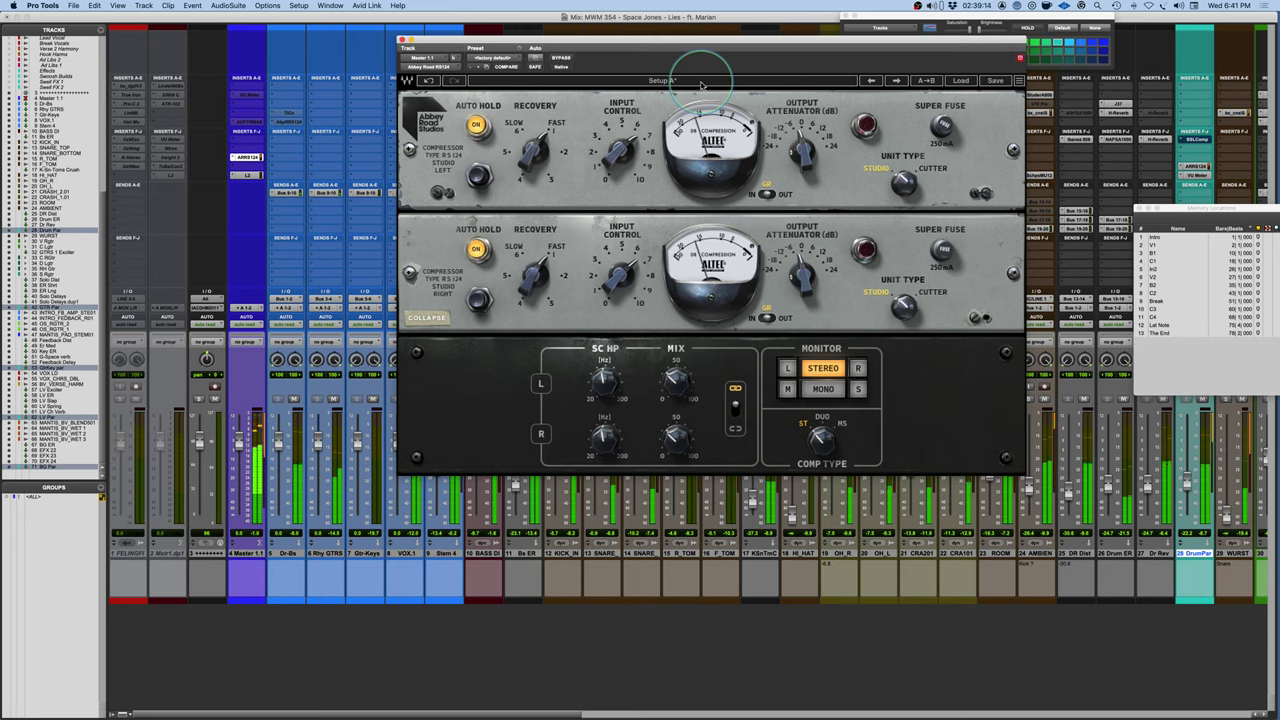
click(701, 82)
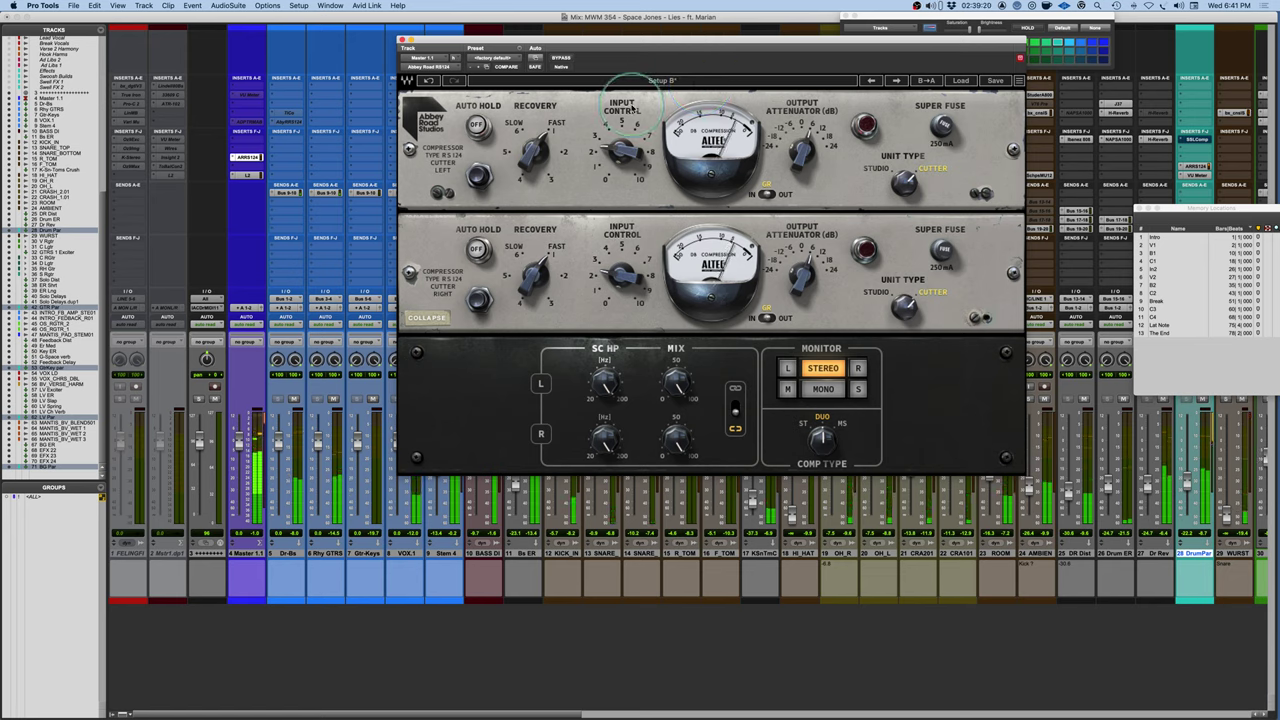
Bypass and re-enable the Duo Cutter compressor on Master 1.1 twice during playback, leaving it active.
click(562, 58)
click(562, 58)
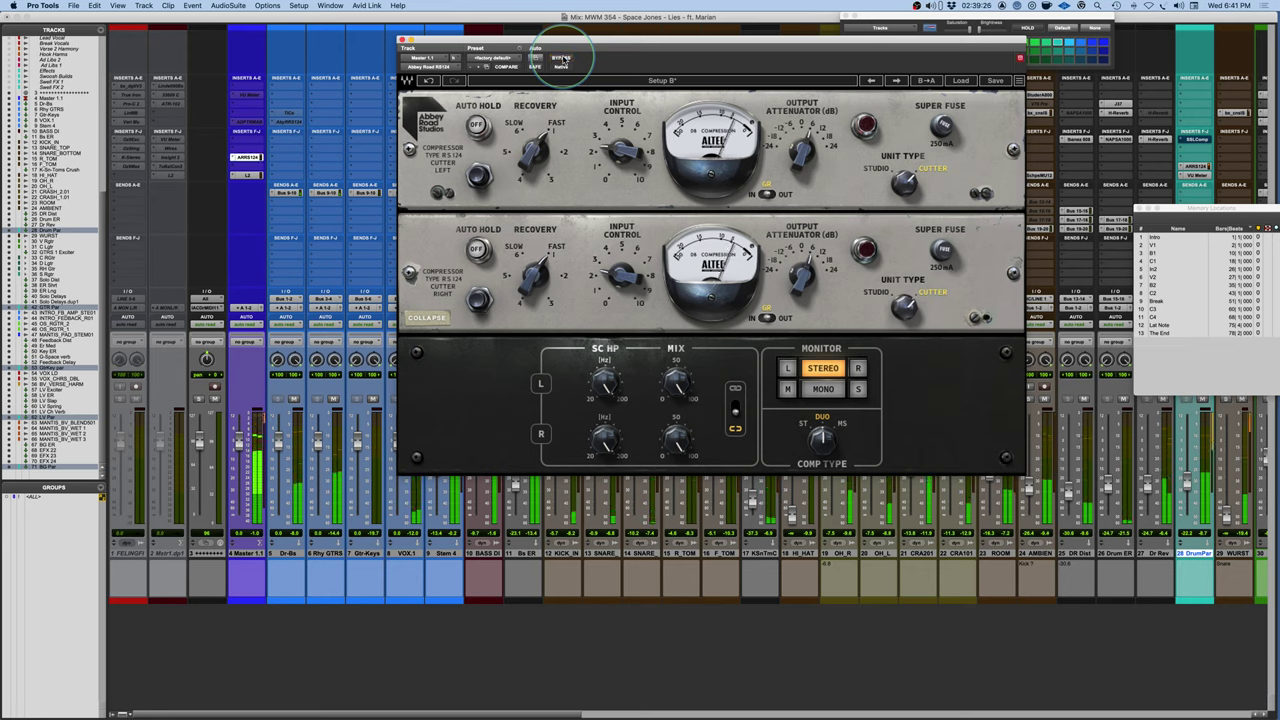
click(562, 58)
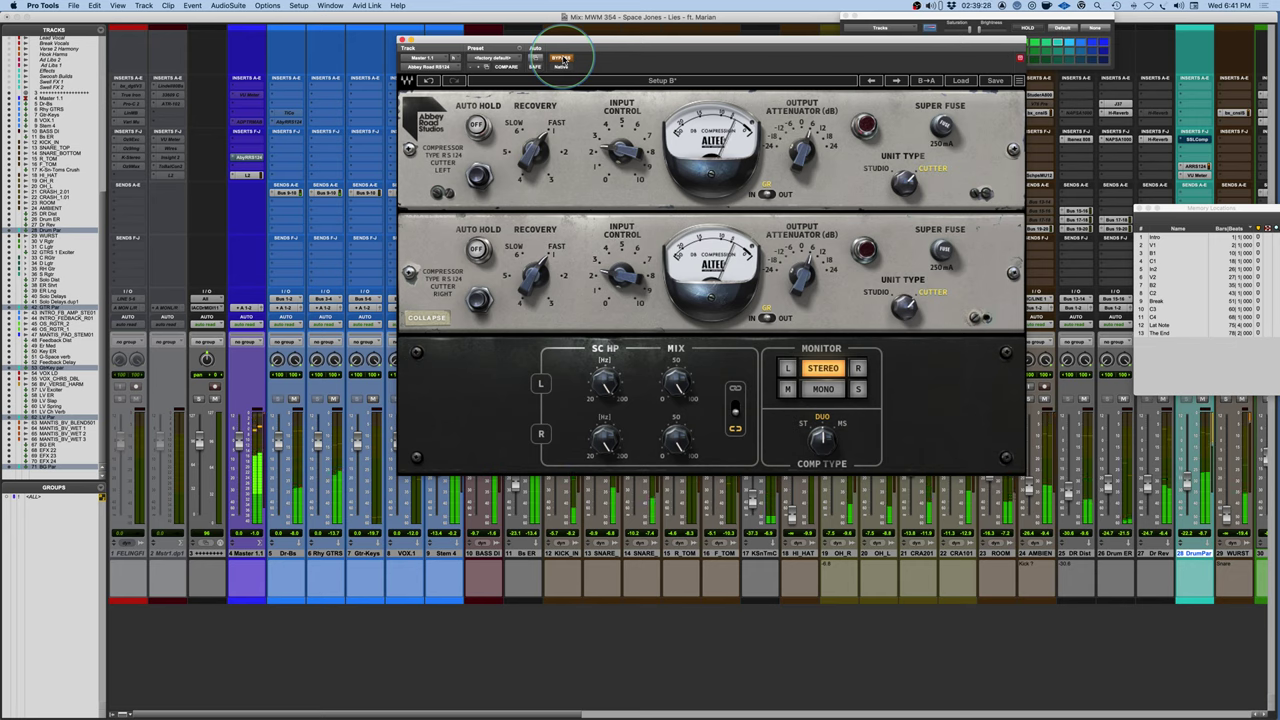
click(562, 58)
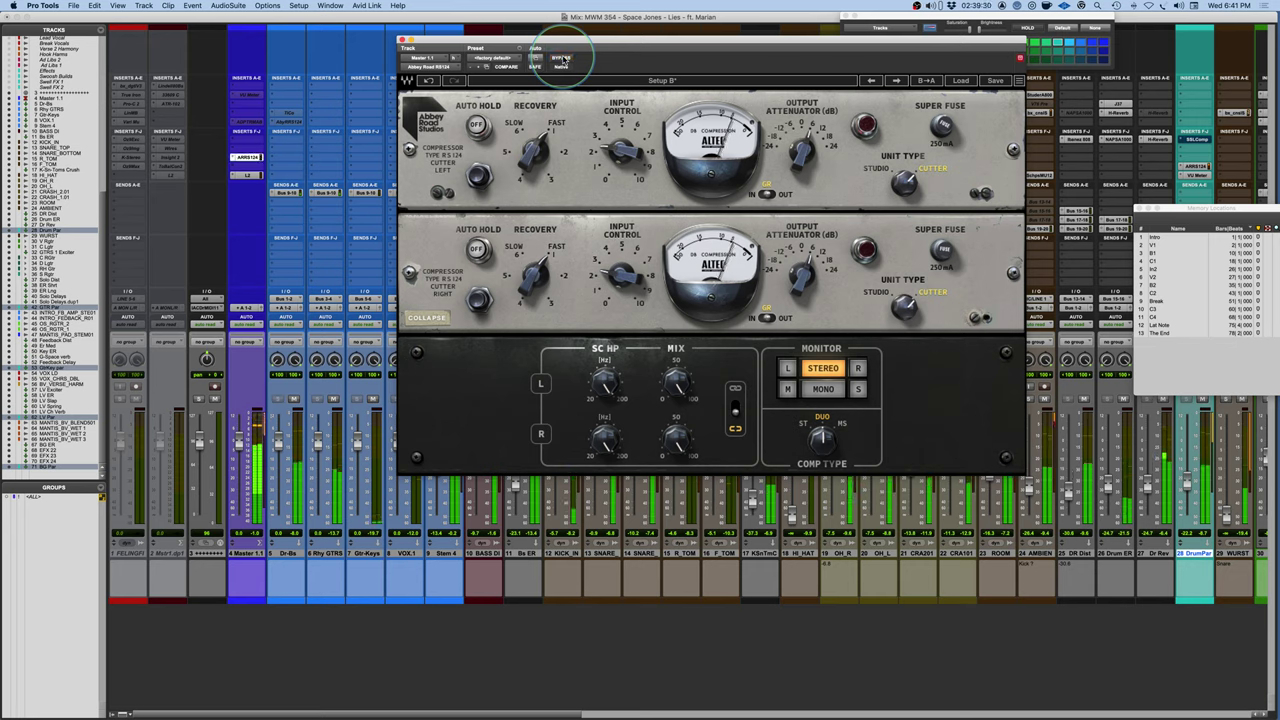